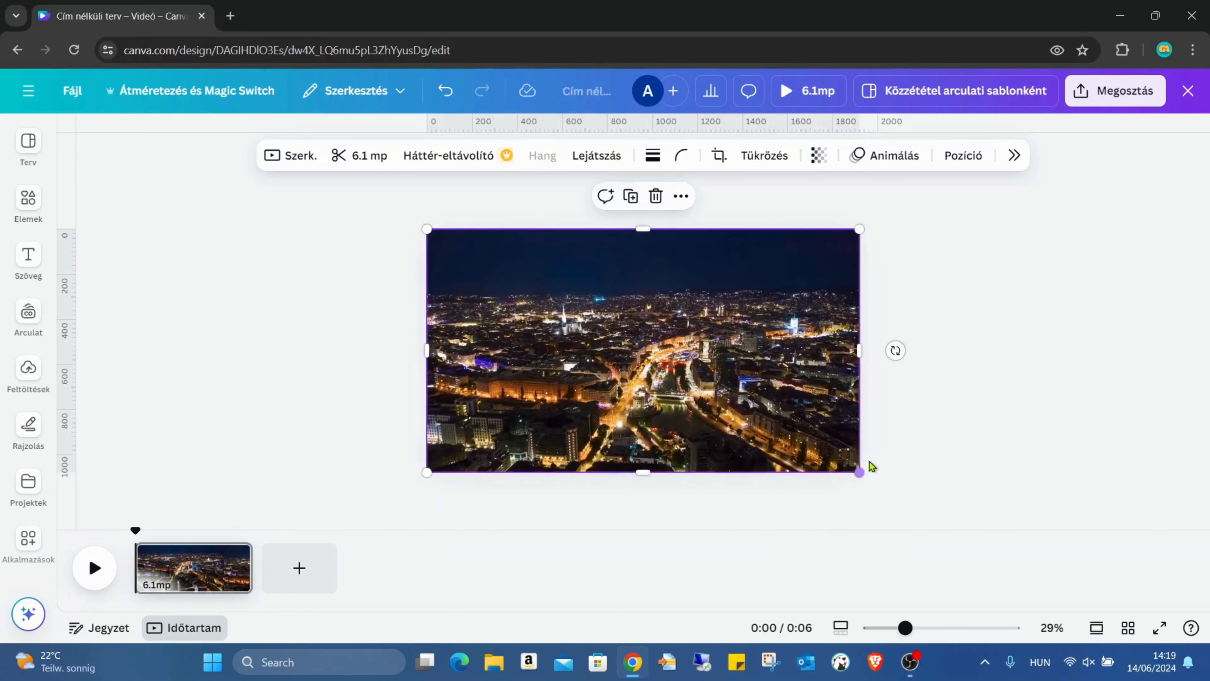
Set the night city video's playback speed to 1.5
mouse_move(449, 336)
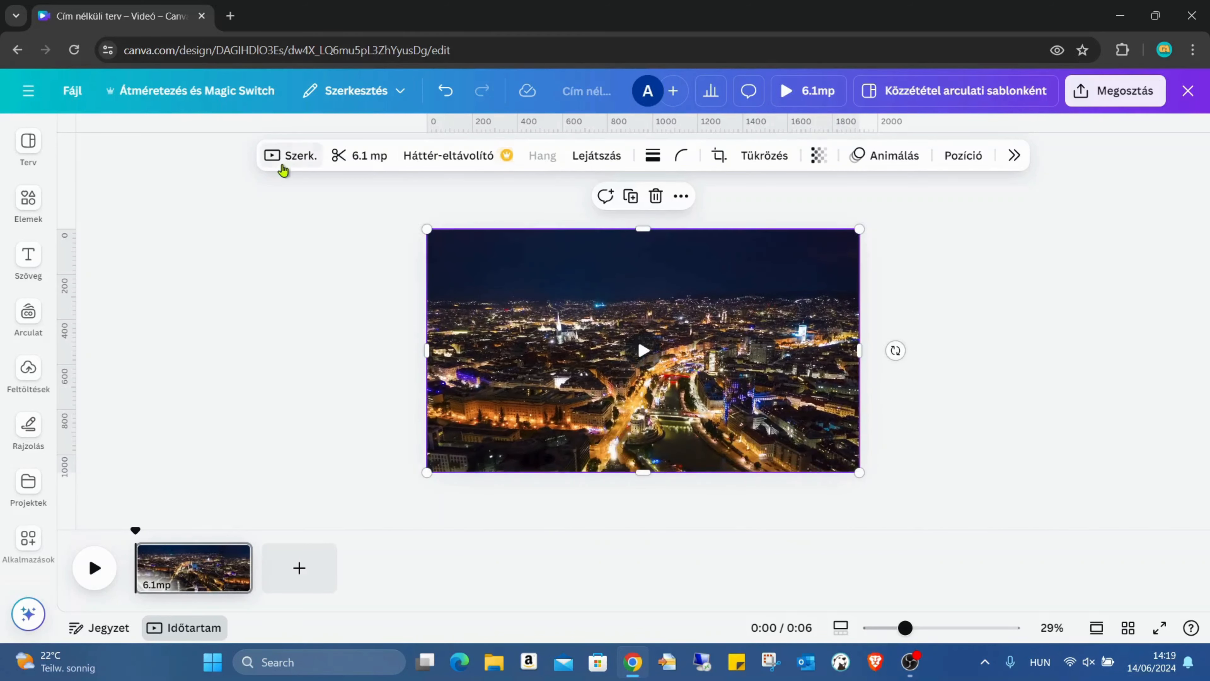
left_click(604, 157)
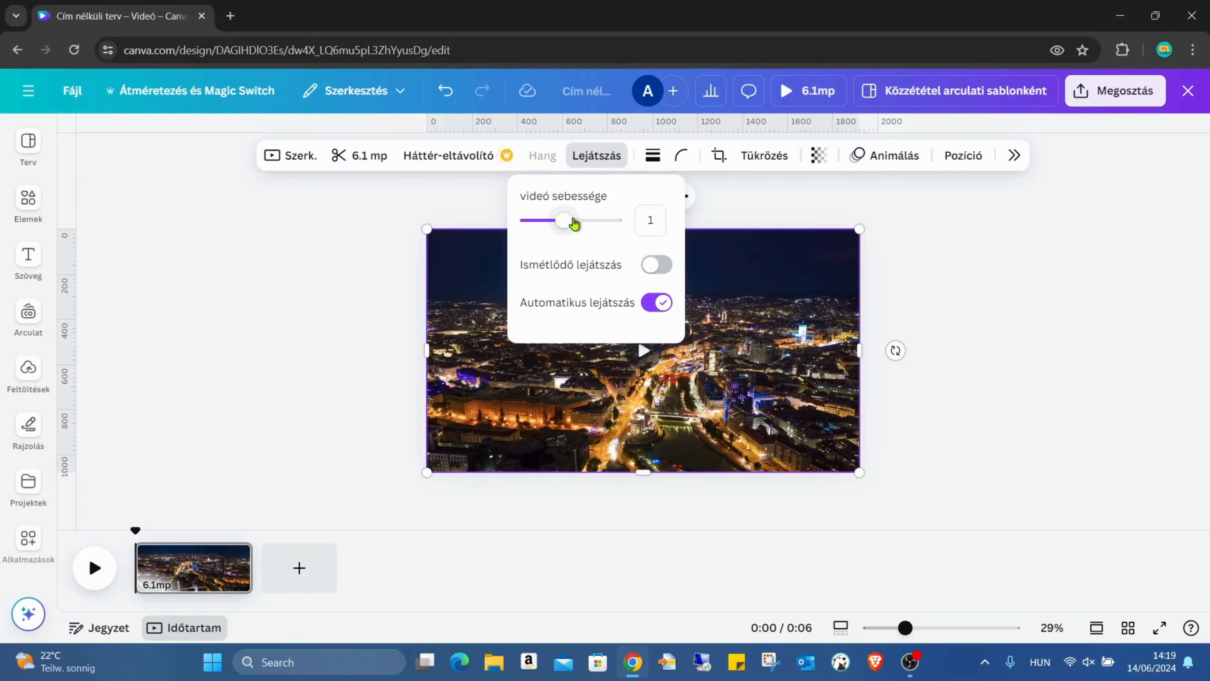
left_click_drag(574, 223, 593, 224)
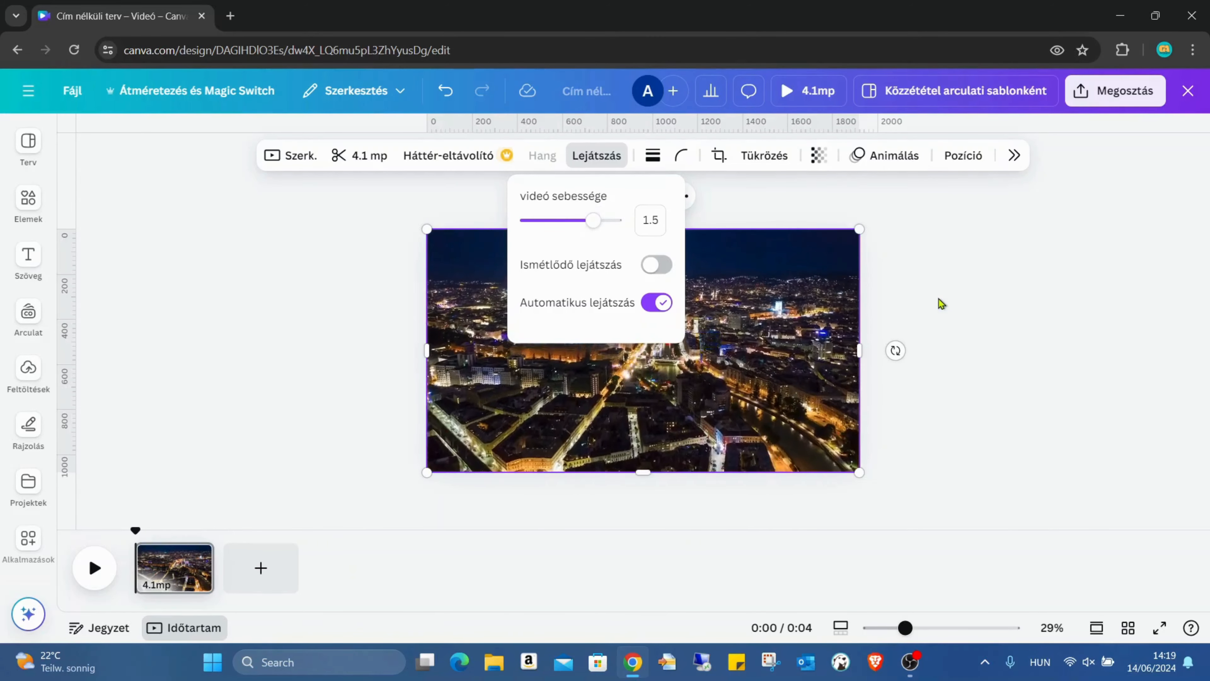
left_click(996, 306)
left_click(996, 306)
Open the full collection of frame elements and search it for "letter"
left_click(38, 209)
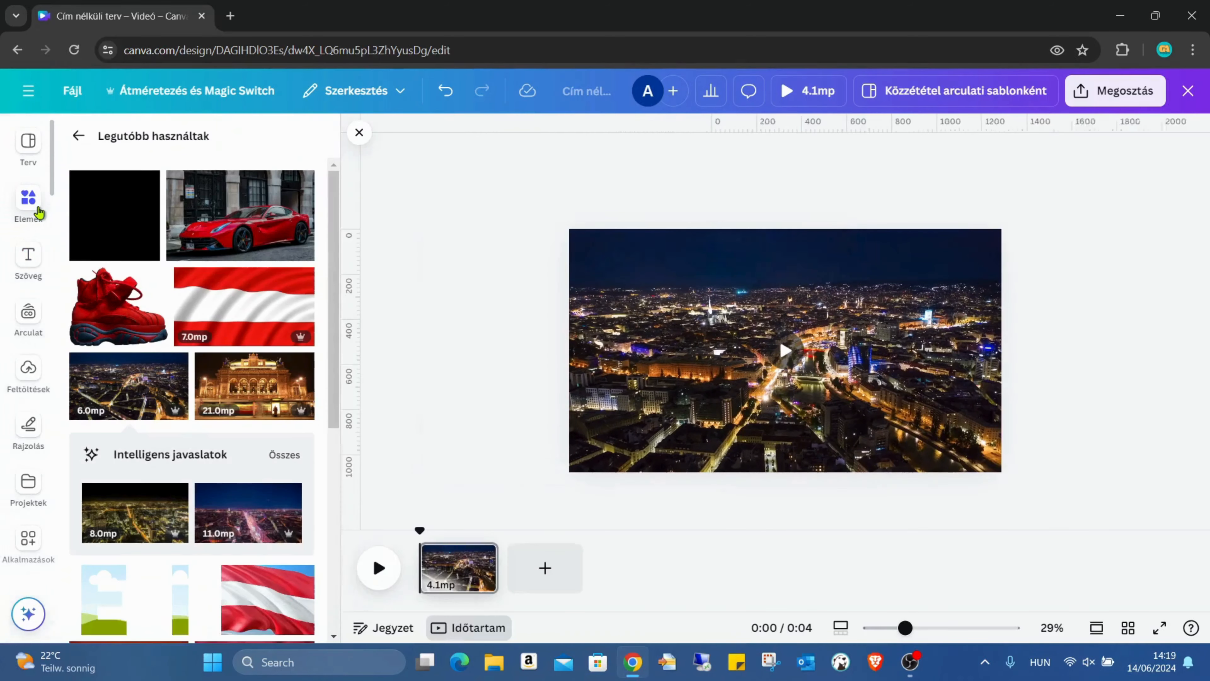
left_click(71, 135)
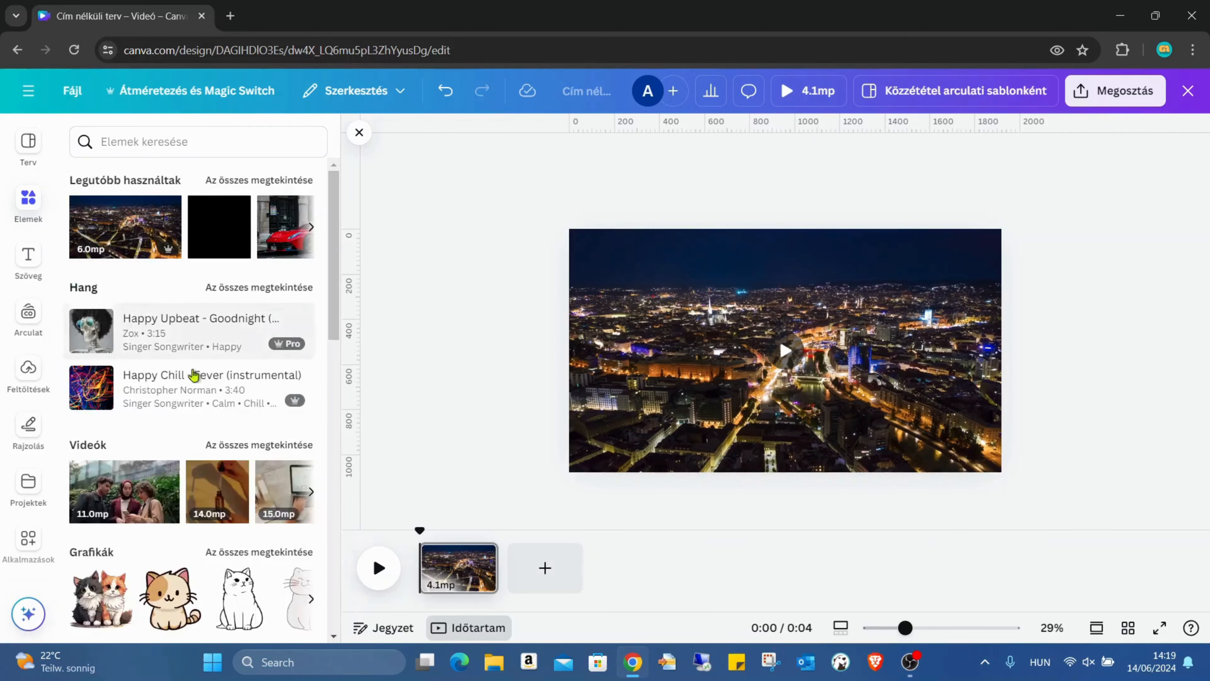
scroll(240, 331, "down", 15)
scroll(240, 331, "down", 3)
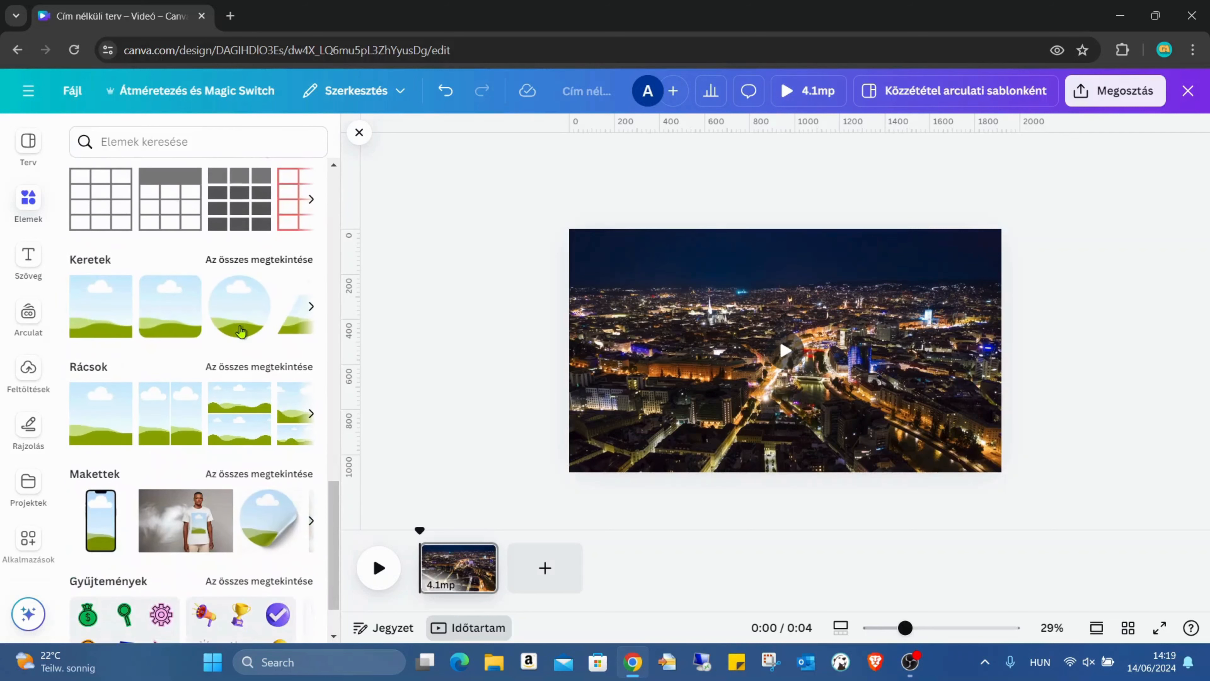
left_click(268, 261)
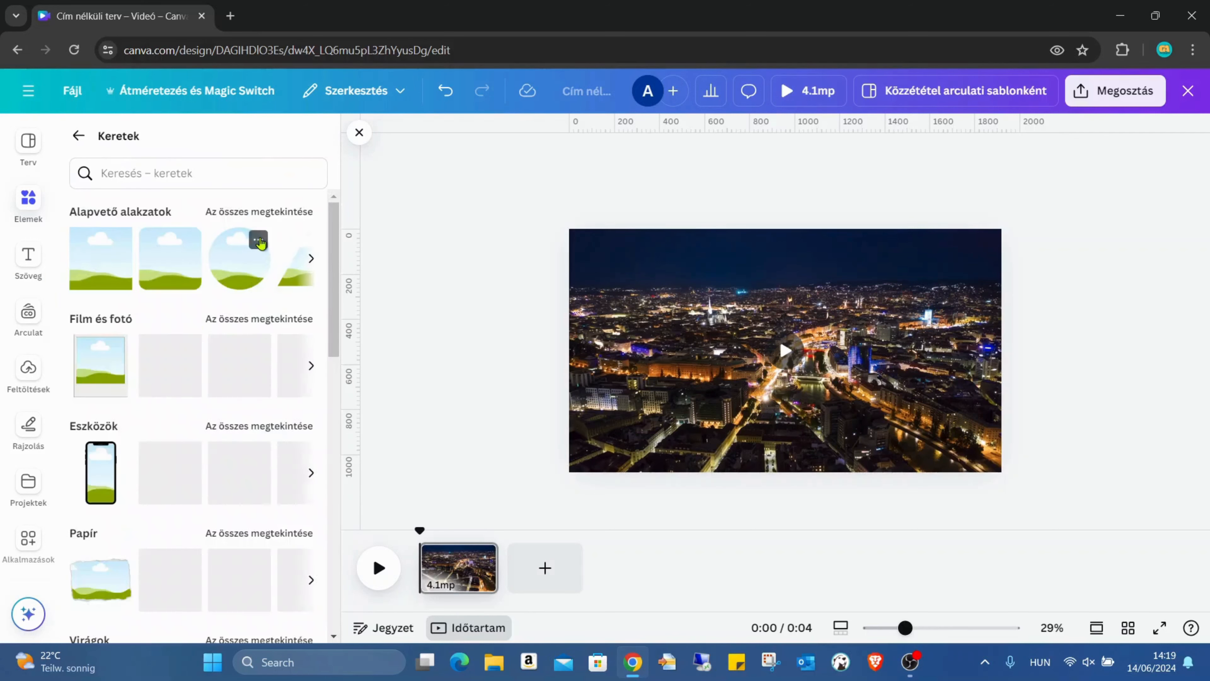
left_click(231, 175)
type("letter")
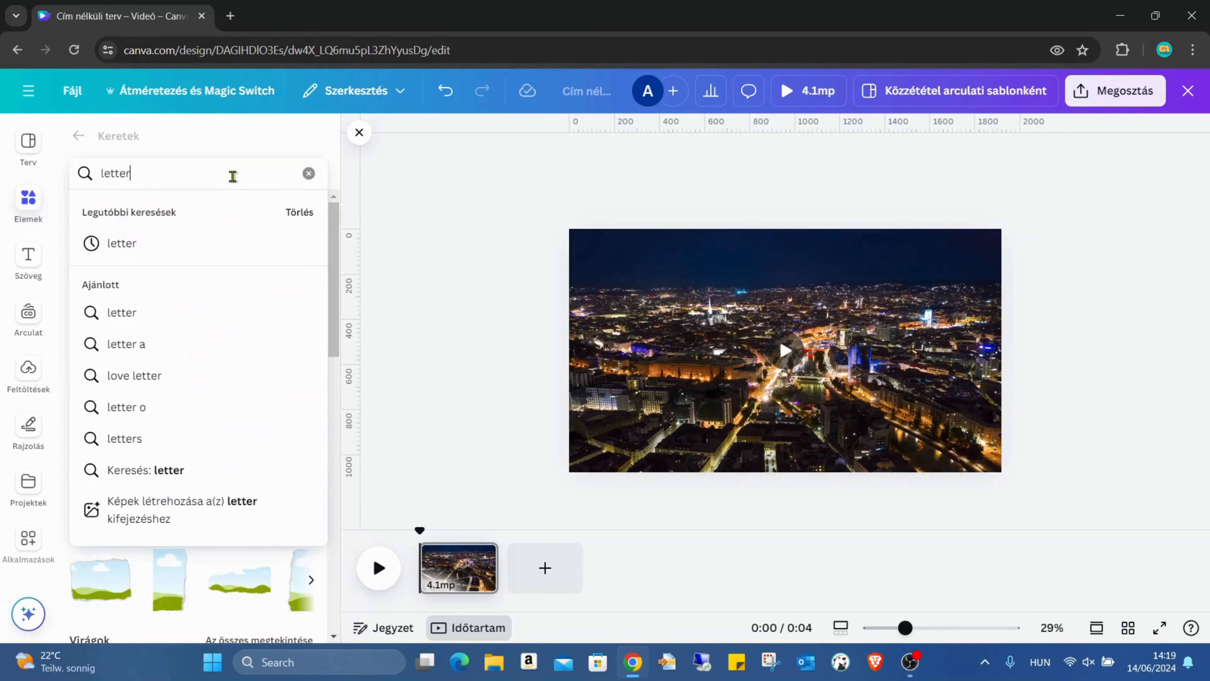
key("Return")
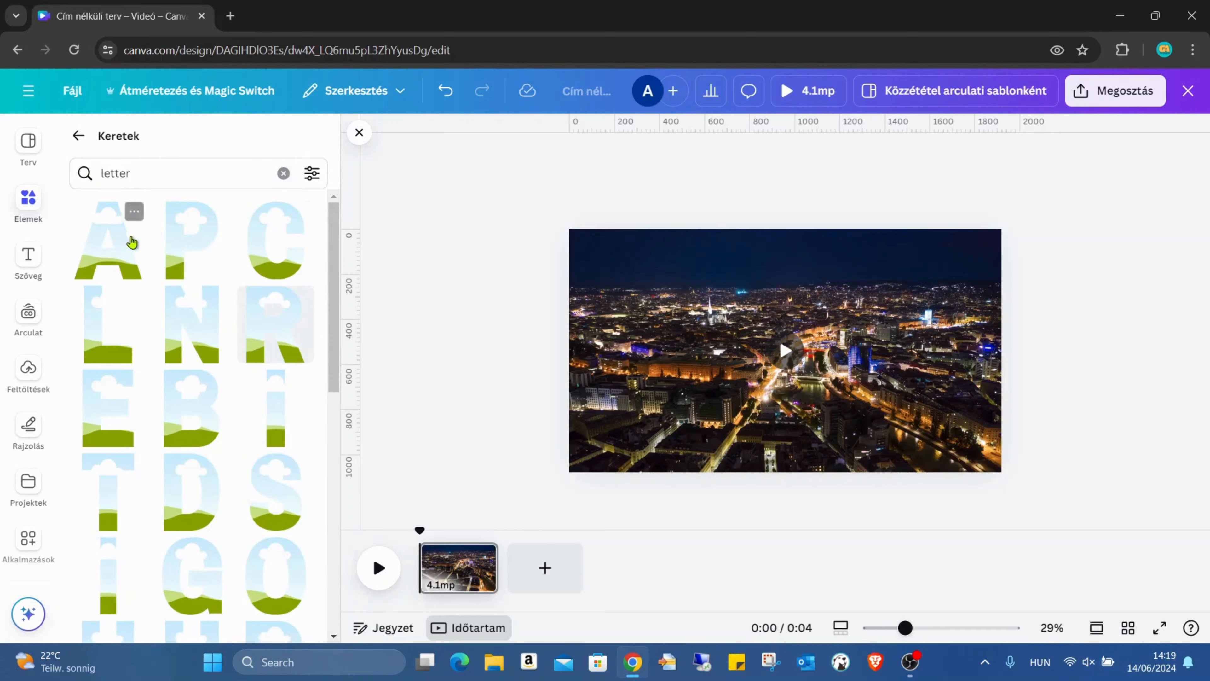
Add the bold letter frames A, I, V and N from the search results to the video page
left_click(120, 244)
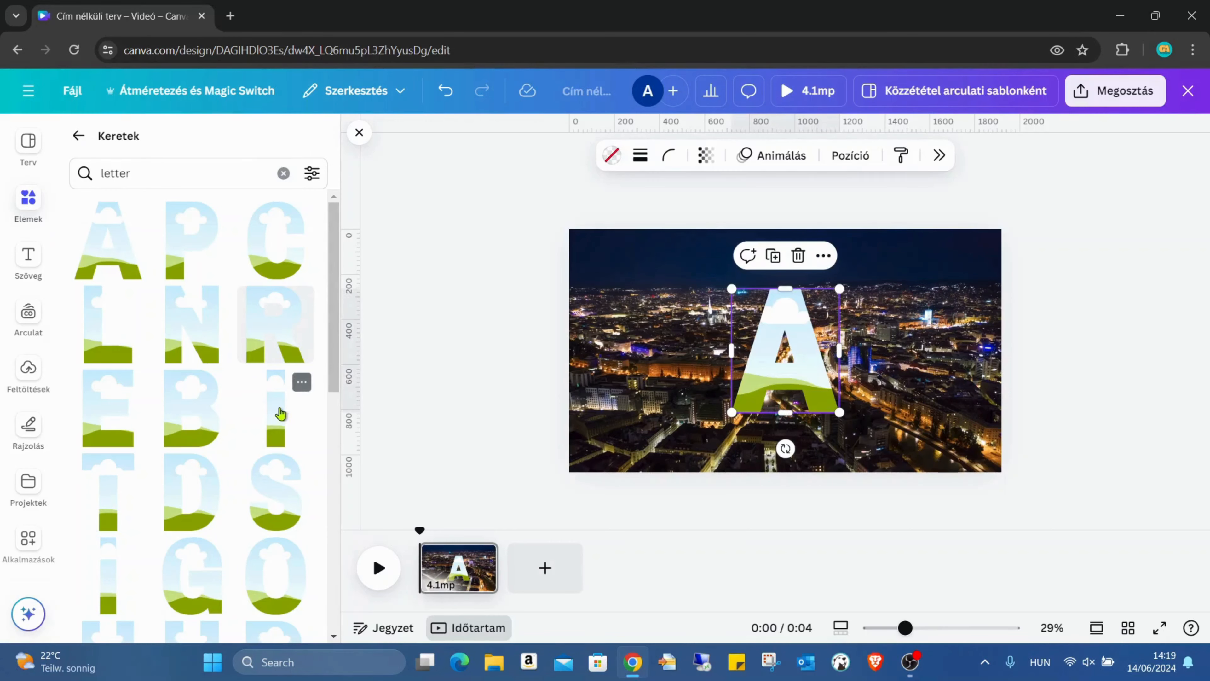
scroll(270, 405, "down", 5)
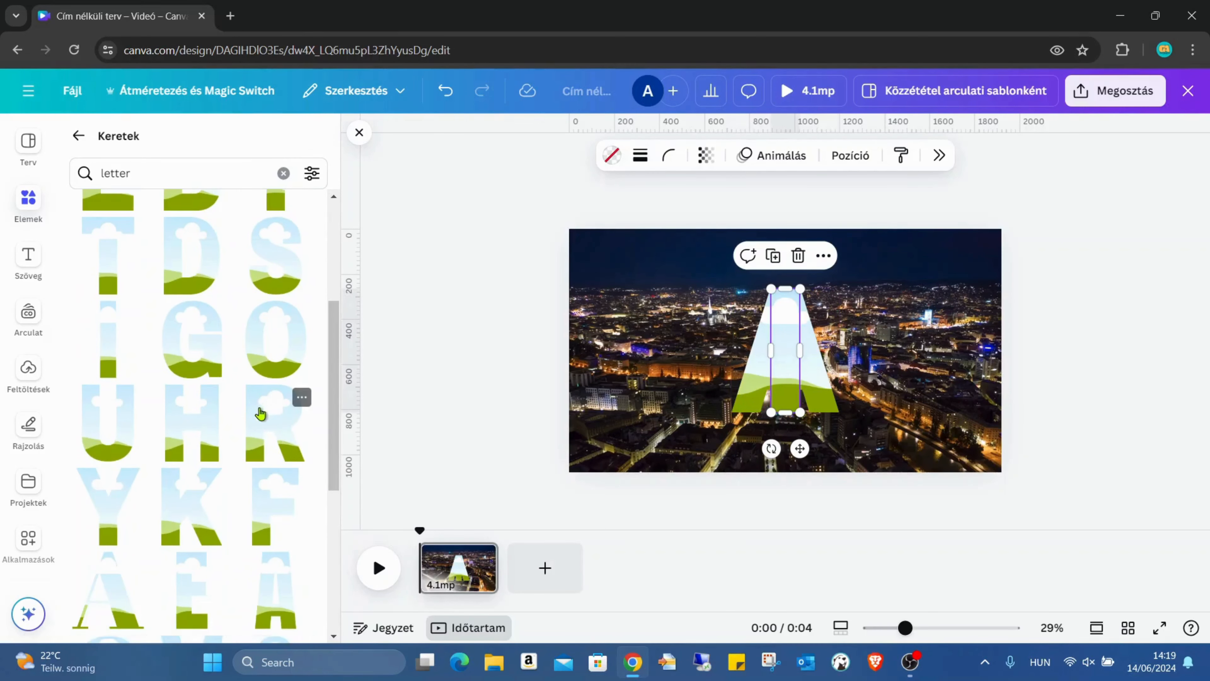
scroll(261, 413, "down", 6)
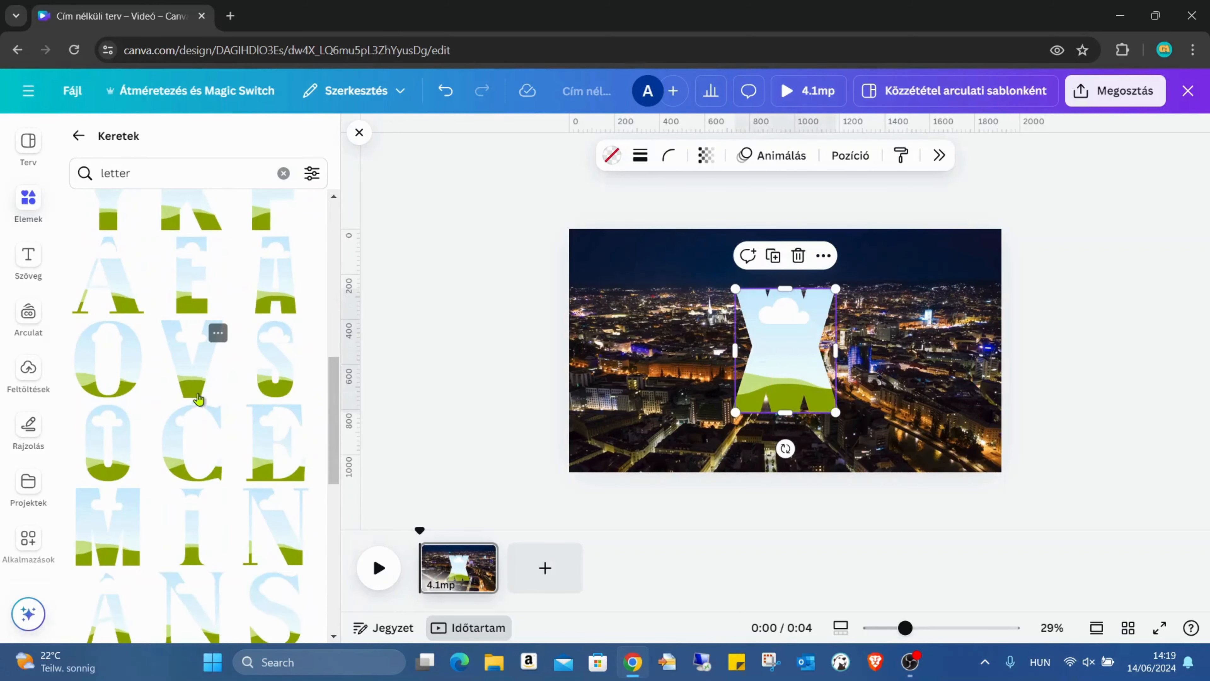
scroll(198, 400, "up", 6)
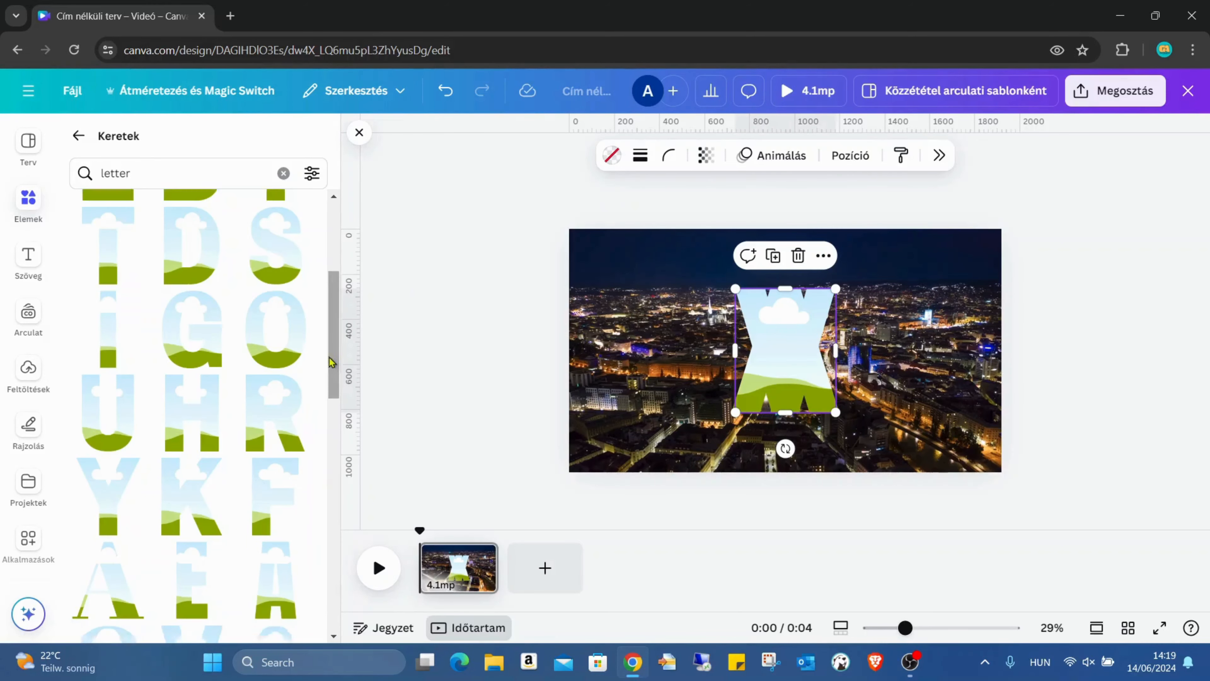
scroll(297, 372, "down", 5)
scroll(278, 373, "up", 7)
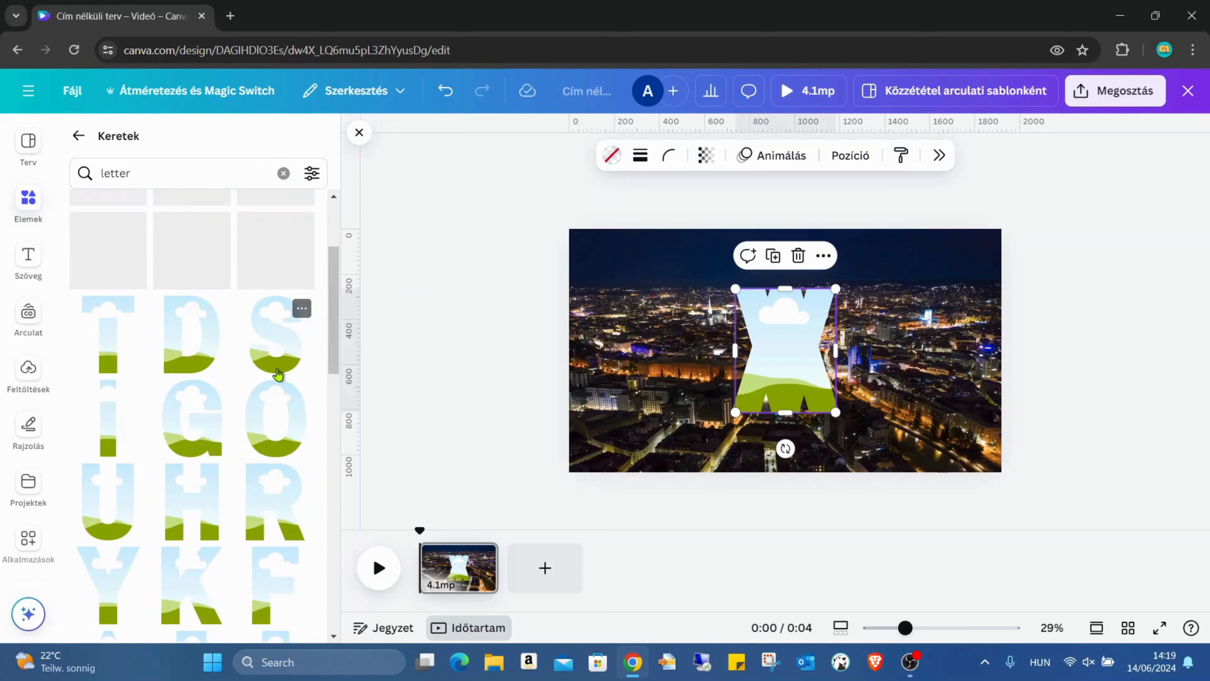
scroll(279, 375, "up", 3)
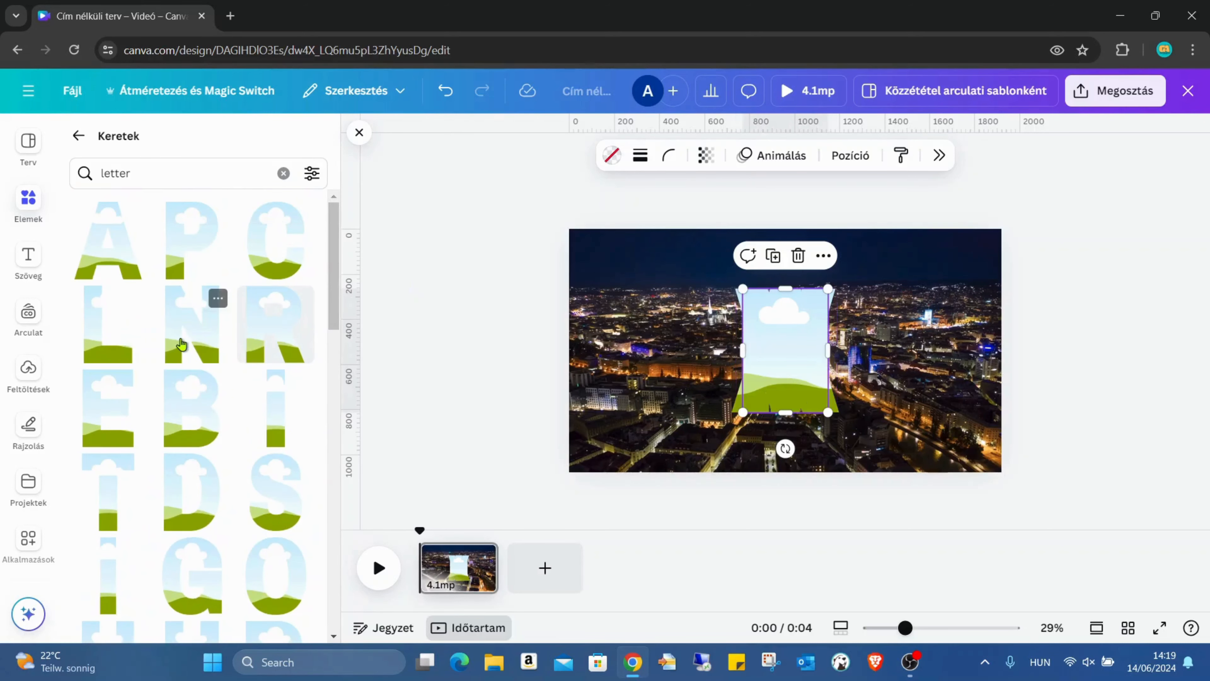
left_click(181, 343)
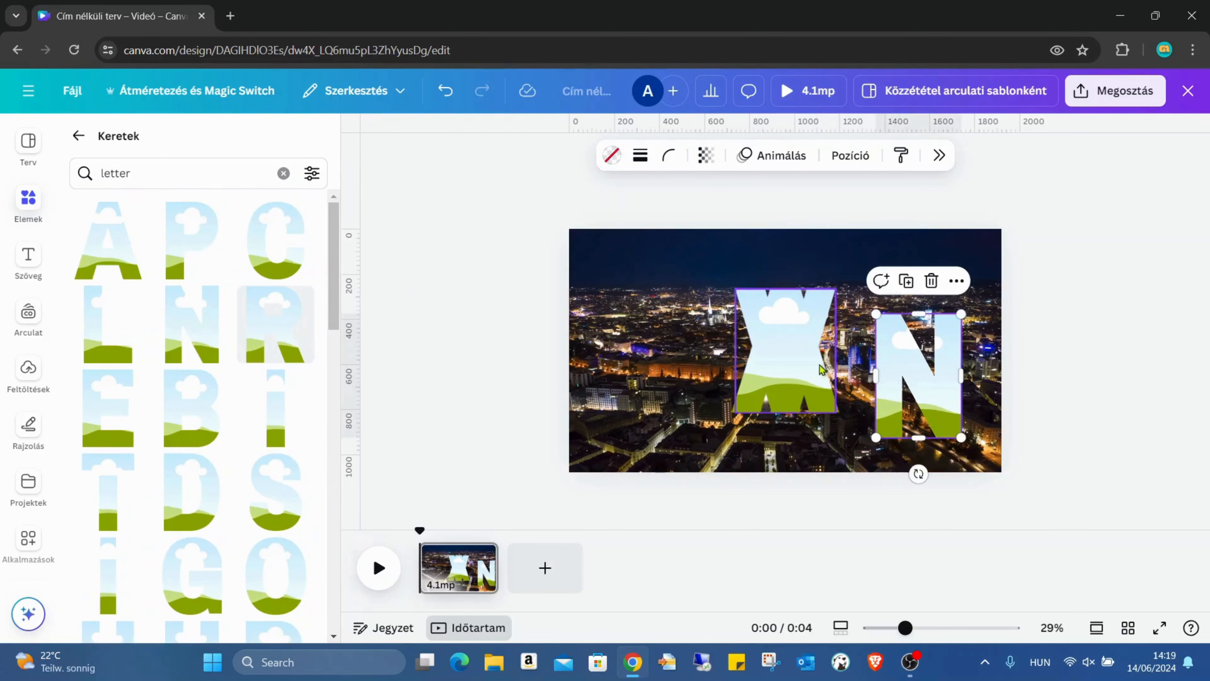
Separate the overlapping letter frames, with V near the video's left edge, I beside it and A up towards the right
left_click_drag(747, 371, 604, 363)
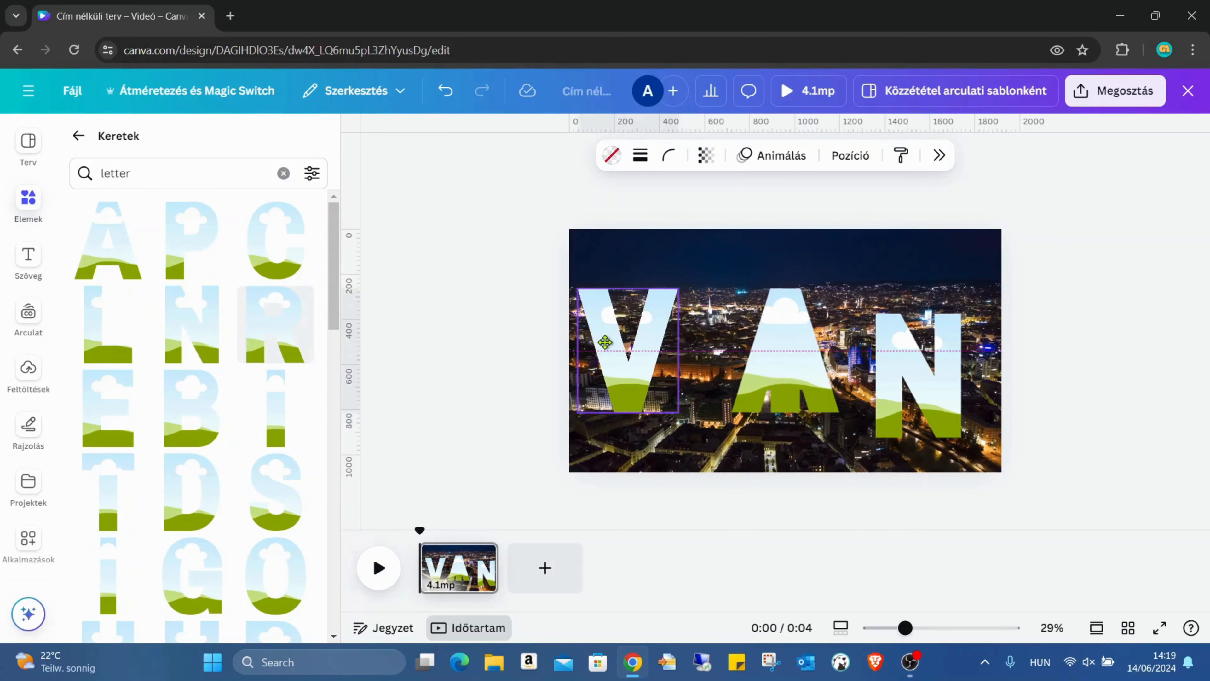
left_click_drag(804, 346, 875, 273)
left_click_drag(782, 368, 720, 368)
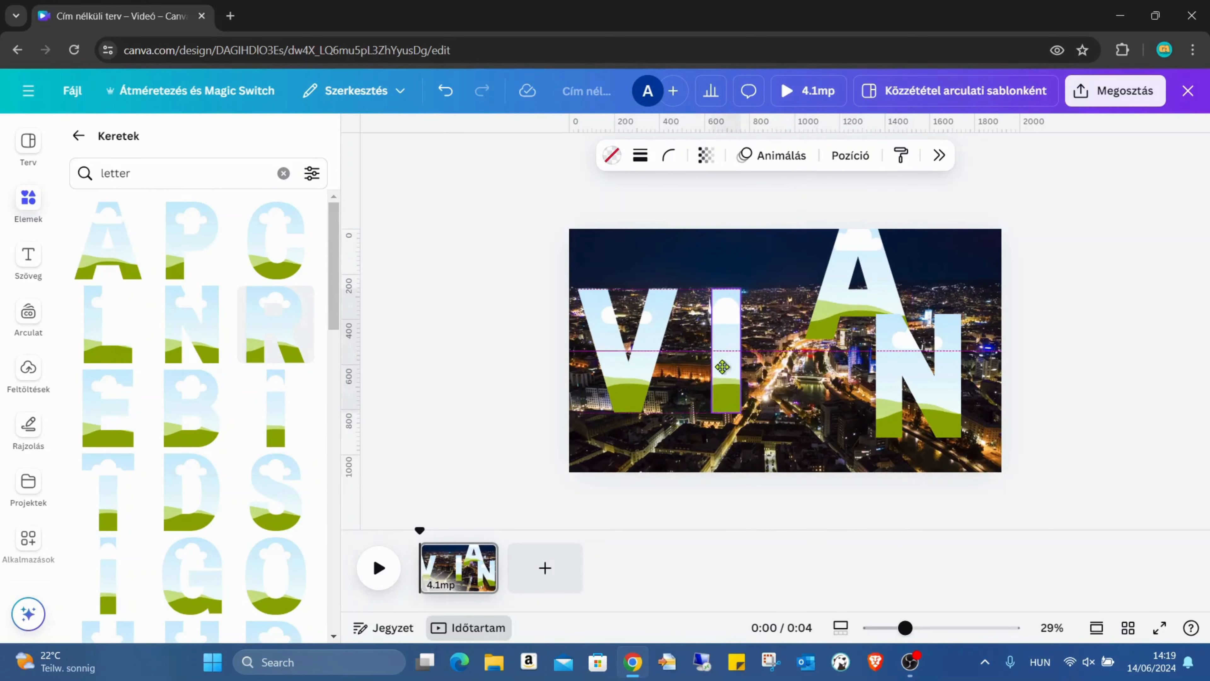
Shrink the V frame, place the I close beside it and scale the I to the same height
left_click(652, 329)
left_click_drag(669, 299, 651, 331)
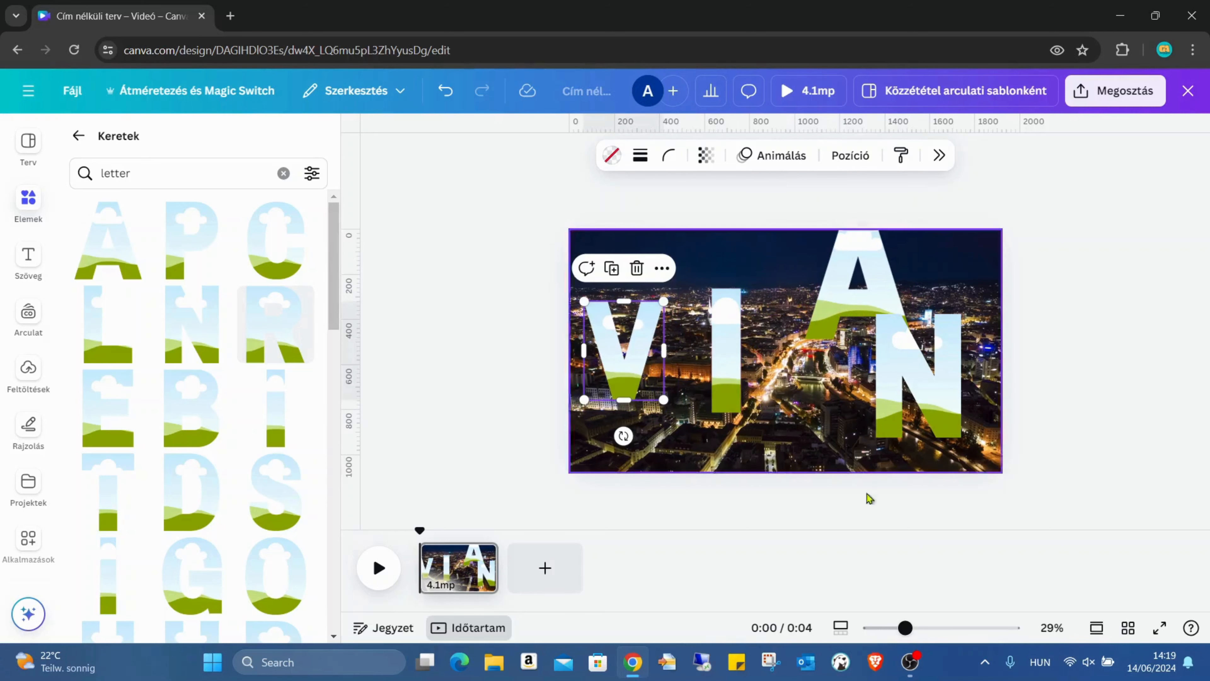
left_click_drag(907, 628, 924, 628)
left_click_drag(680, 303, 618, 303)
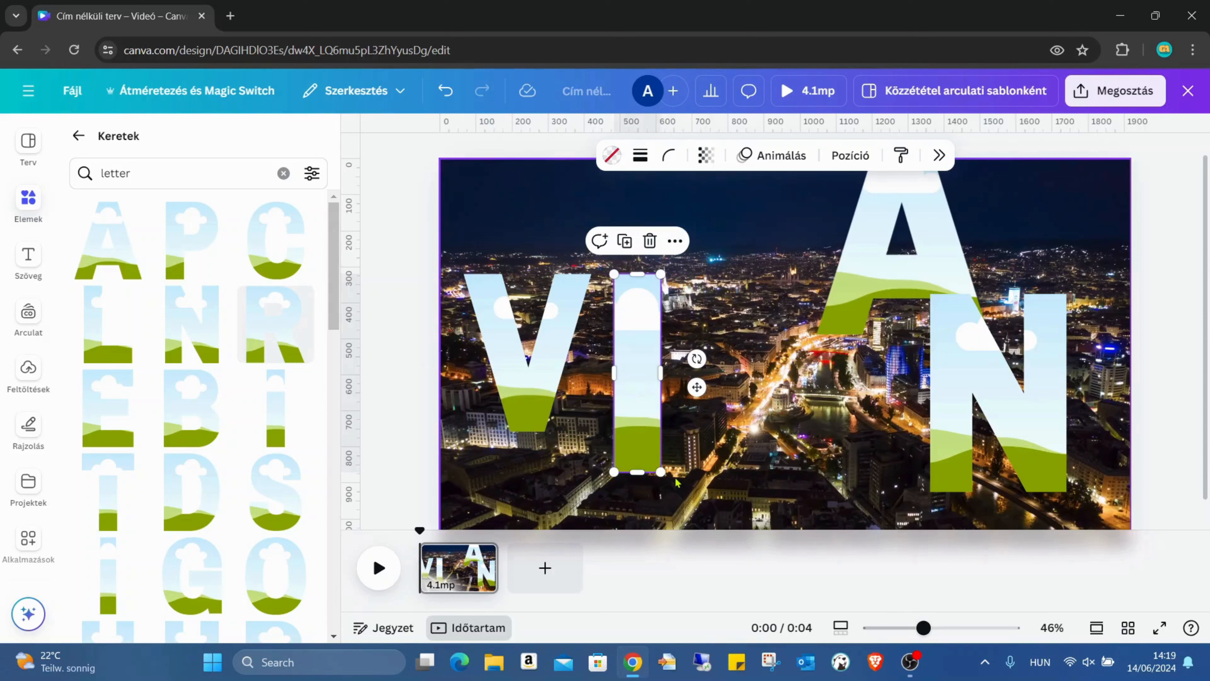
left_click_drag(662, 474, 651, 432)
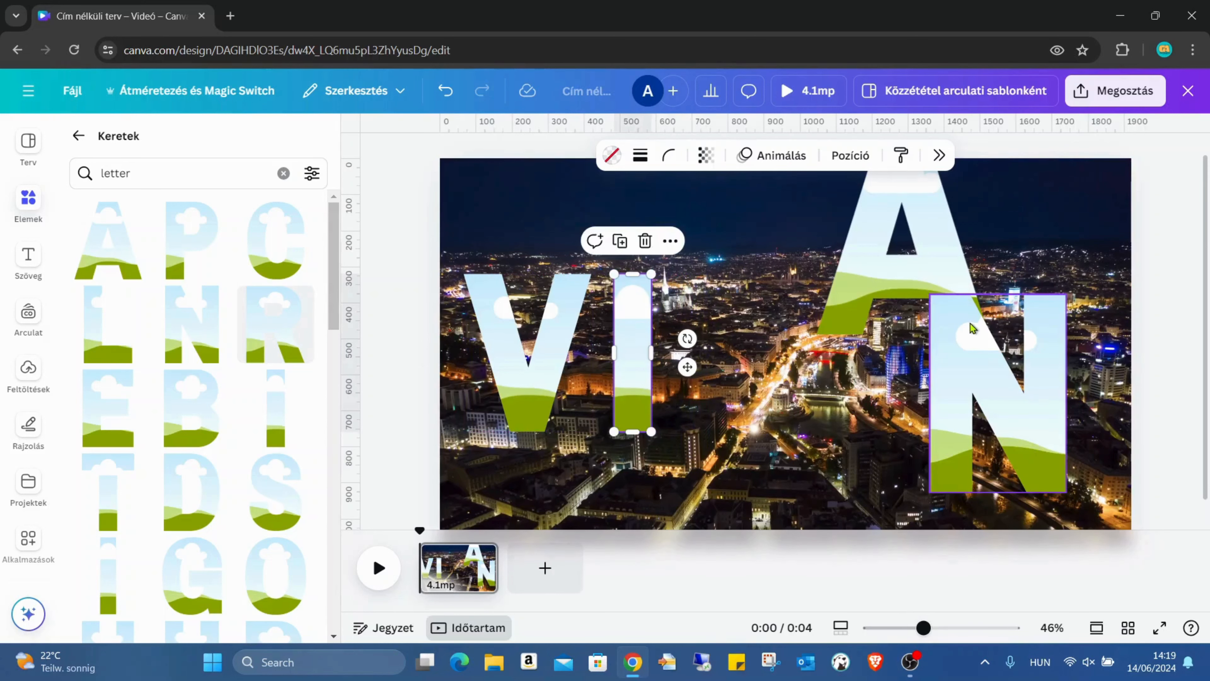
Add an E letter frame directly after the I and scale it to the same height as the V and I
left_click_drag(900, 292, 925, 337)
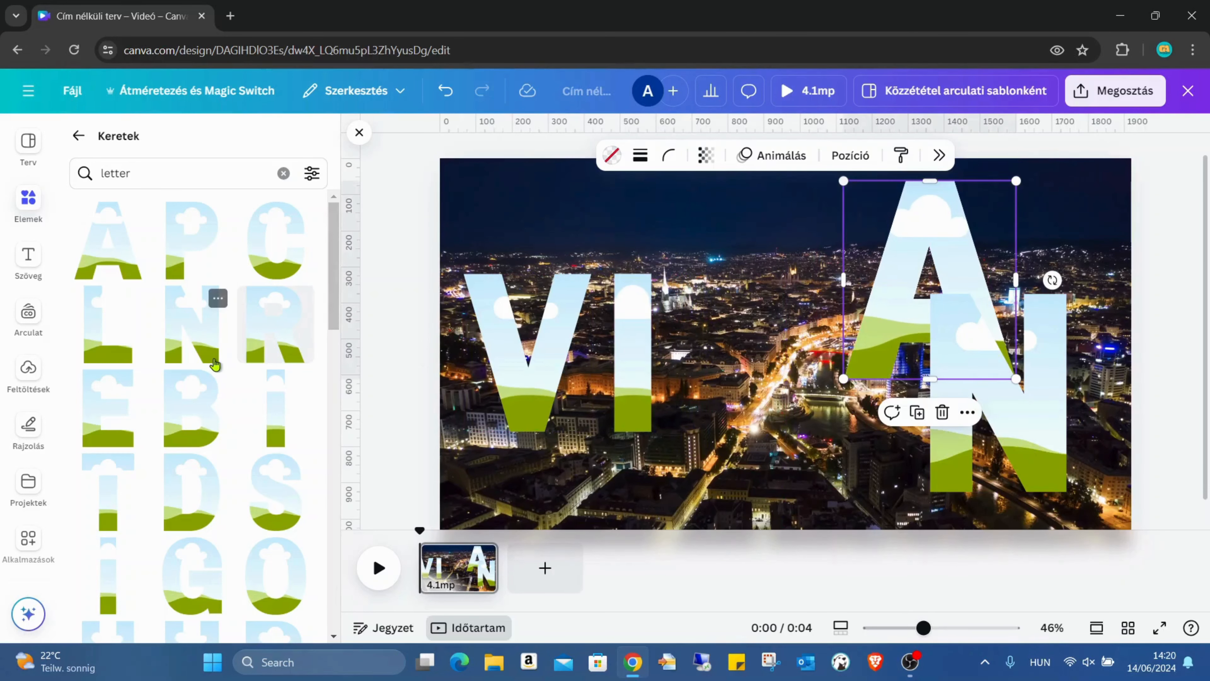
scroll(225, 362, "down", 4)
scroll(225, 363, "up", 4)
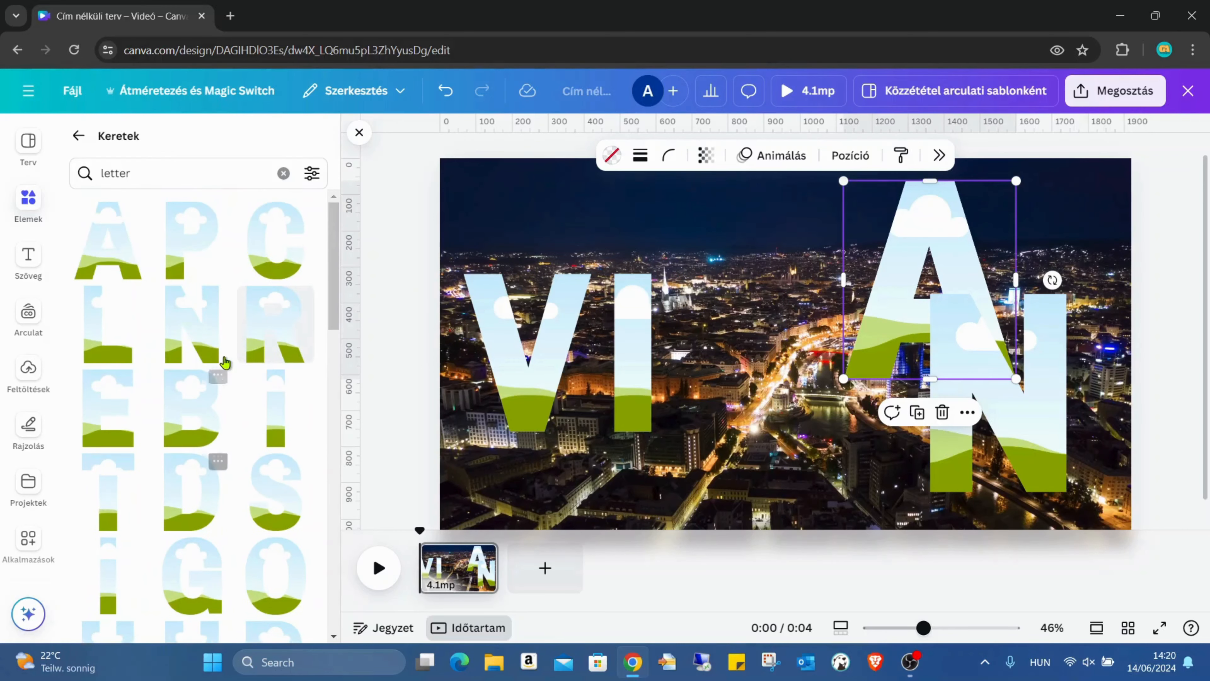
left_click(120, 423)
left_click_drag(766, 346, 709, 346)
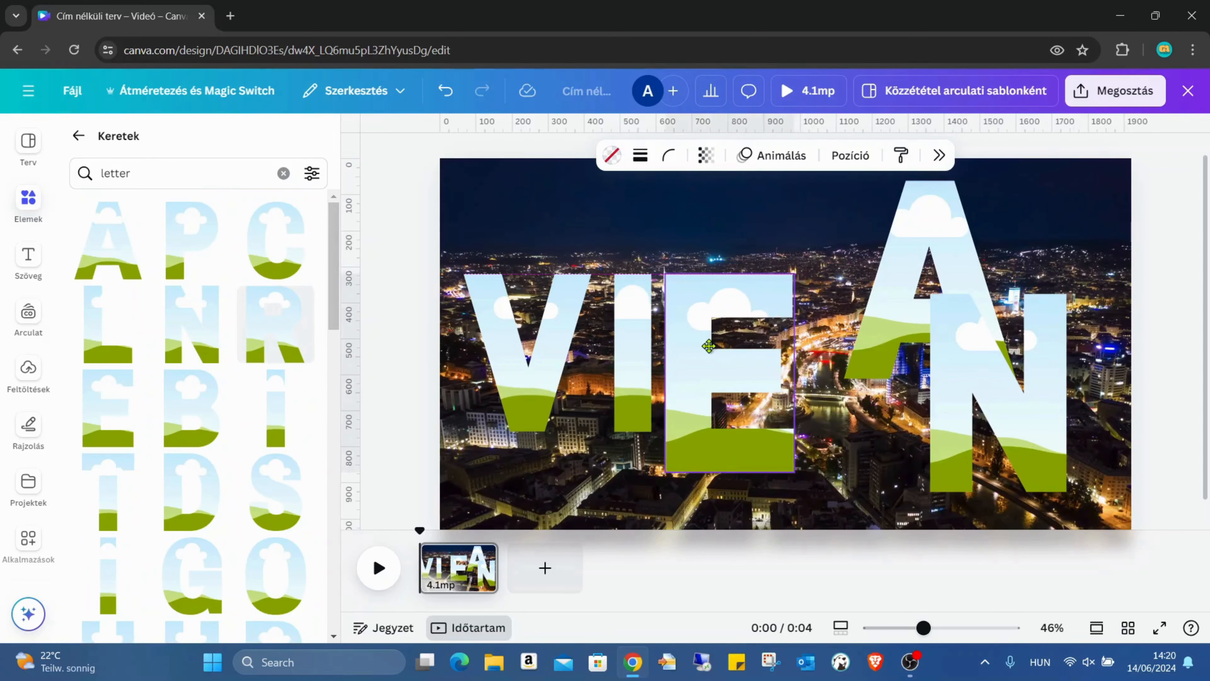
left_click_drag(797, 474, 768, 432)
Place the N after the E at matching height and duplicate it to form the second N of VIENNA
left_click_drag(922, 298, 1007, 272)
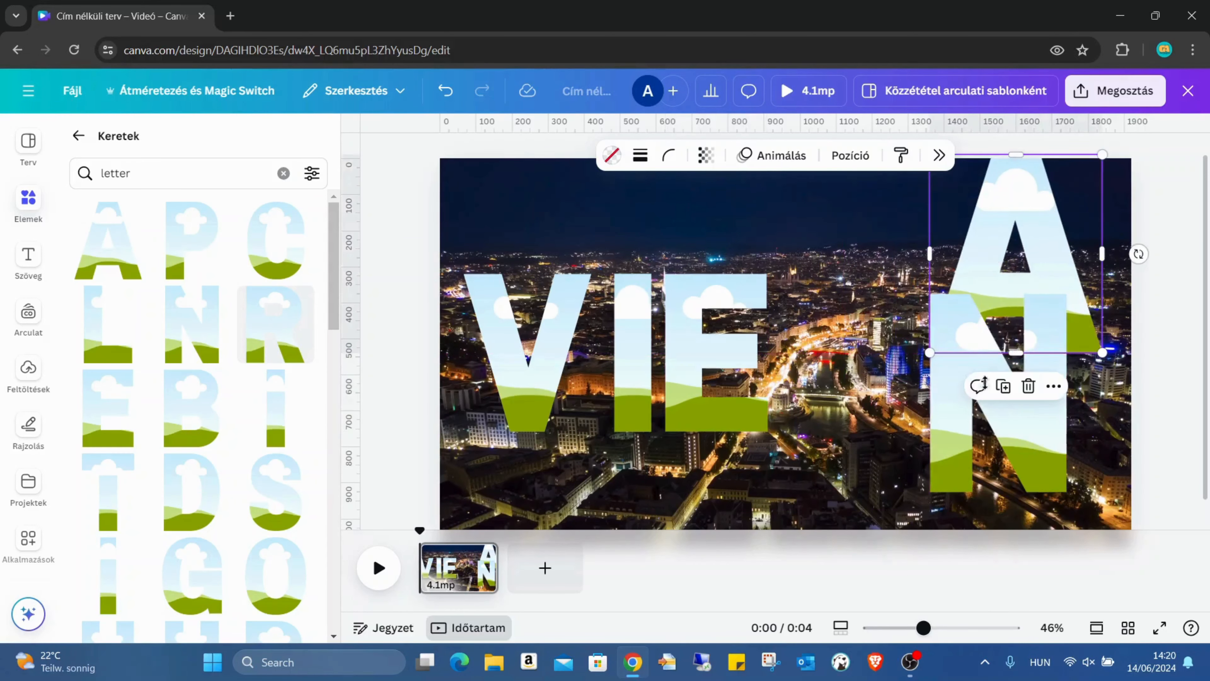
left_click_drag(993, 419, 847, 398)
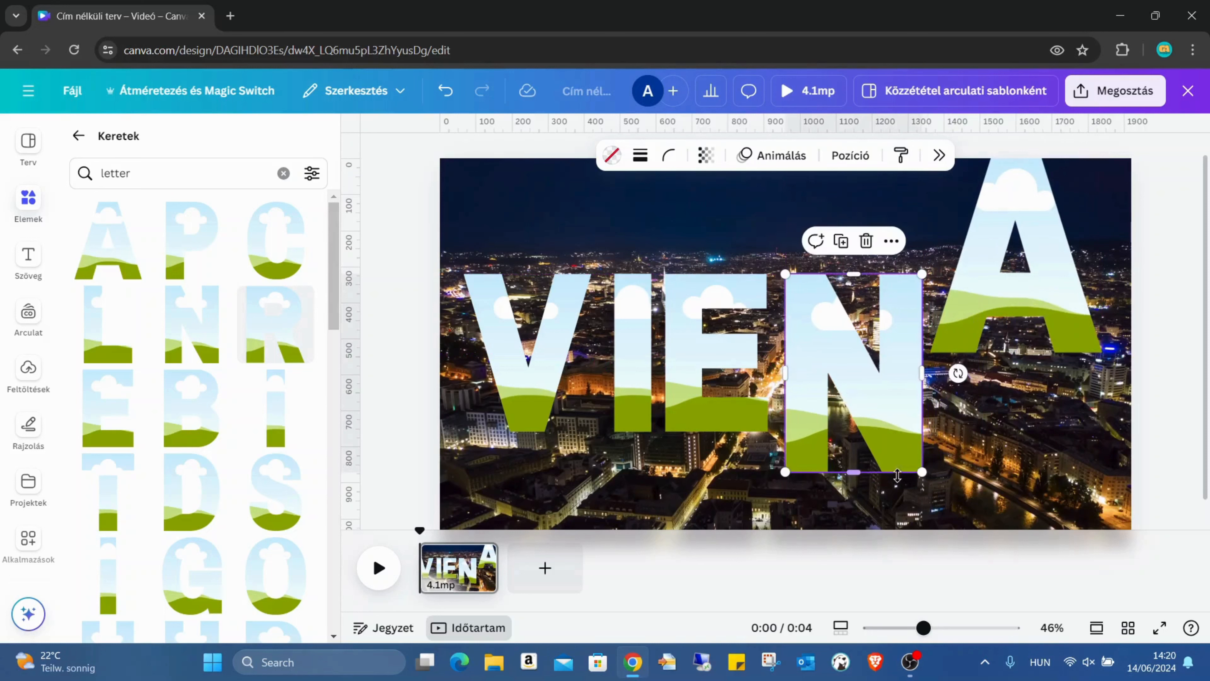
left_click_drag(921, 473, 894, 431)
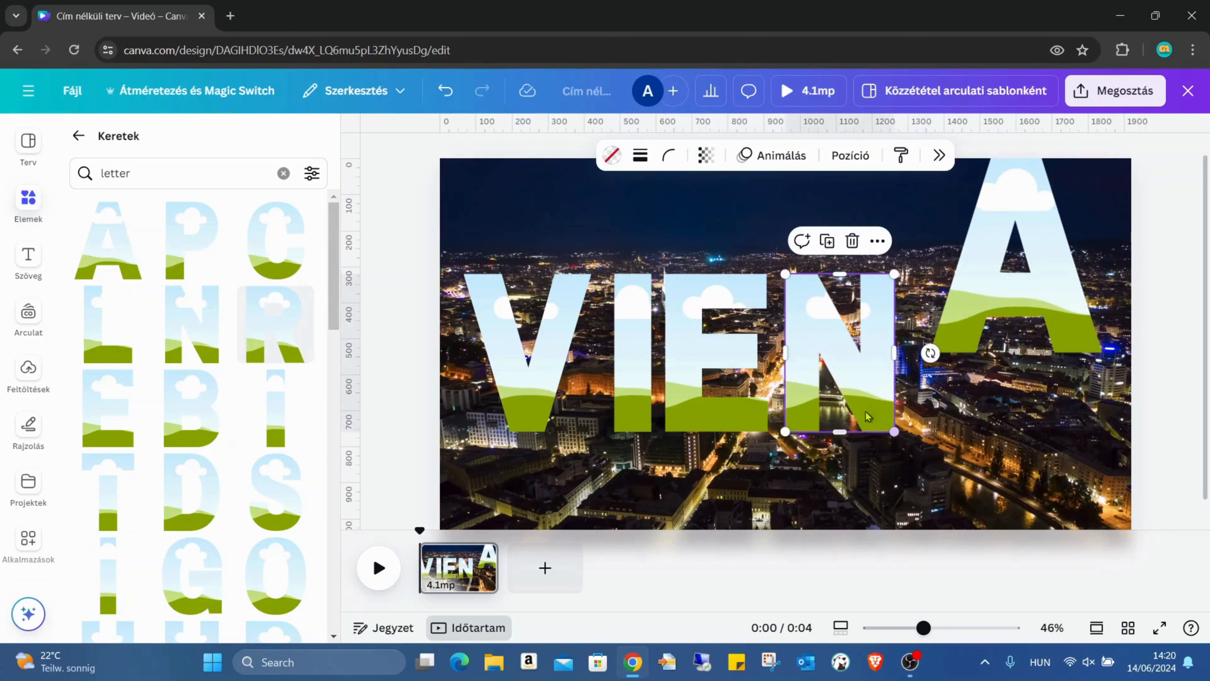
left_click(825, 242)
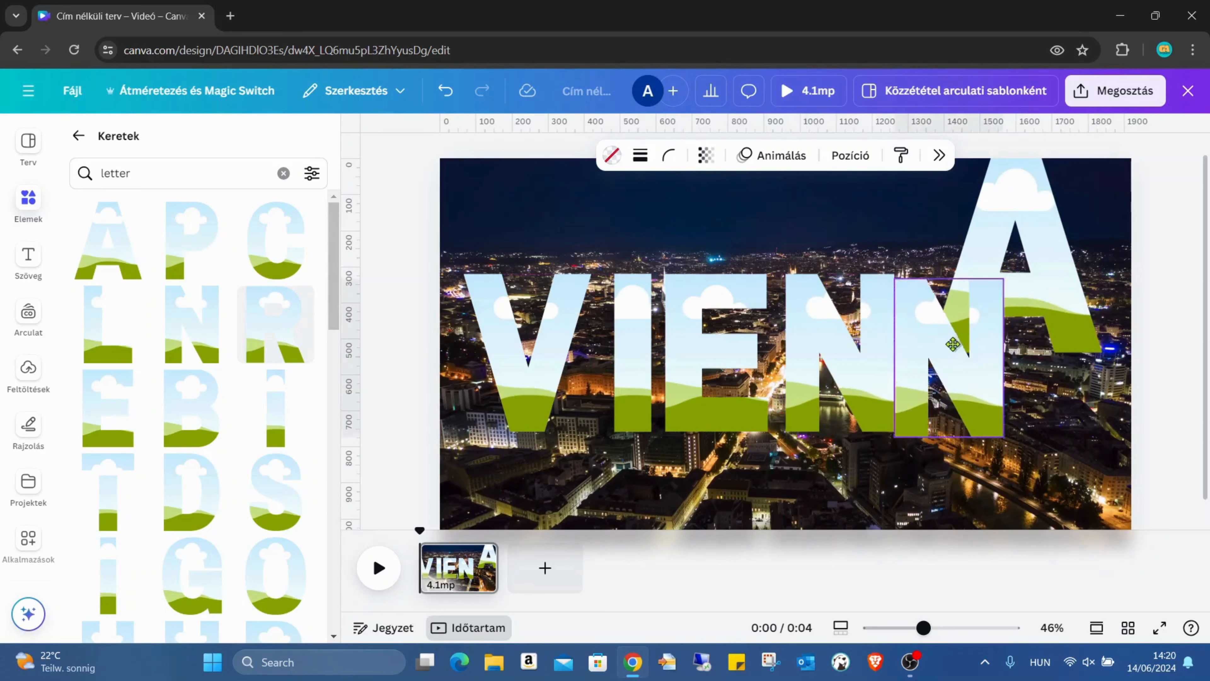
Shift the V, I, E and both N frames to the left, tightening their spacing to leave room for the final A
left_click(465, 350)
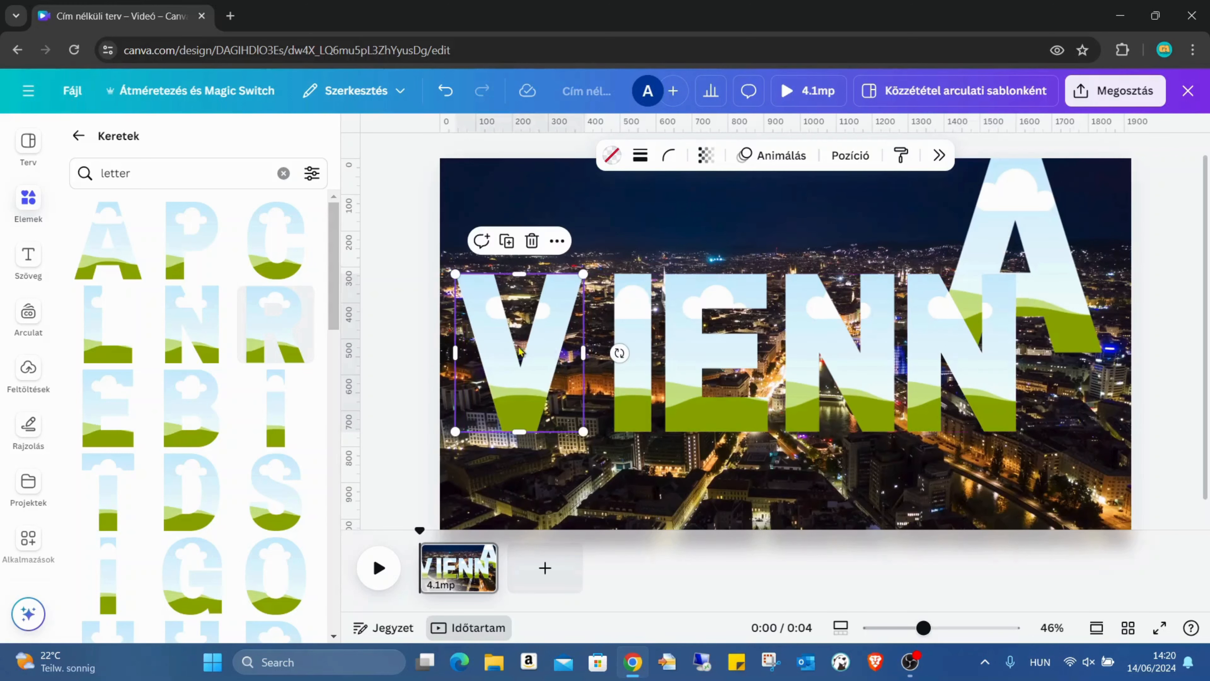
left_click_drag(634, 343, 670, 341)
left_click(688, 341)
left_click(815, 309)
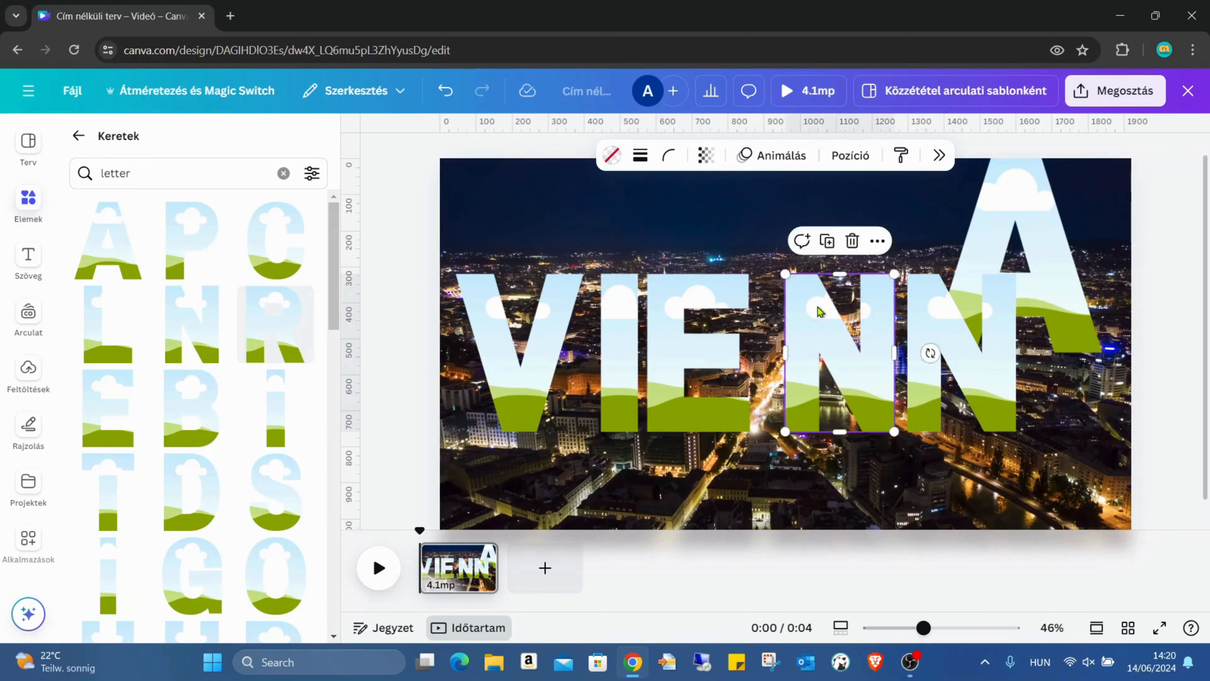
left_click_drag(815, 309, 789, 308)
left_click(937, 310)
left_click_drag(937, 311, 907, 311)
Fit the A after the second N at matching height, then scale all the VIENNA letters down together slightly
left_click_drag(1046, 273, 1091, 392)
left_click_drag(1142, 475, 1083, 405)
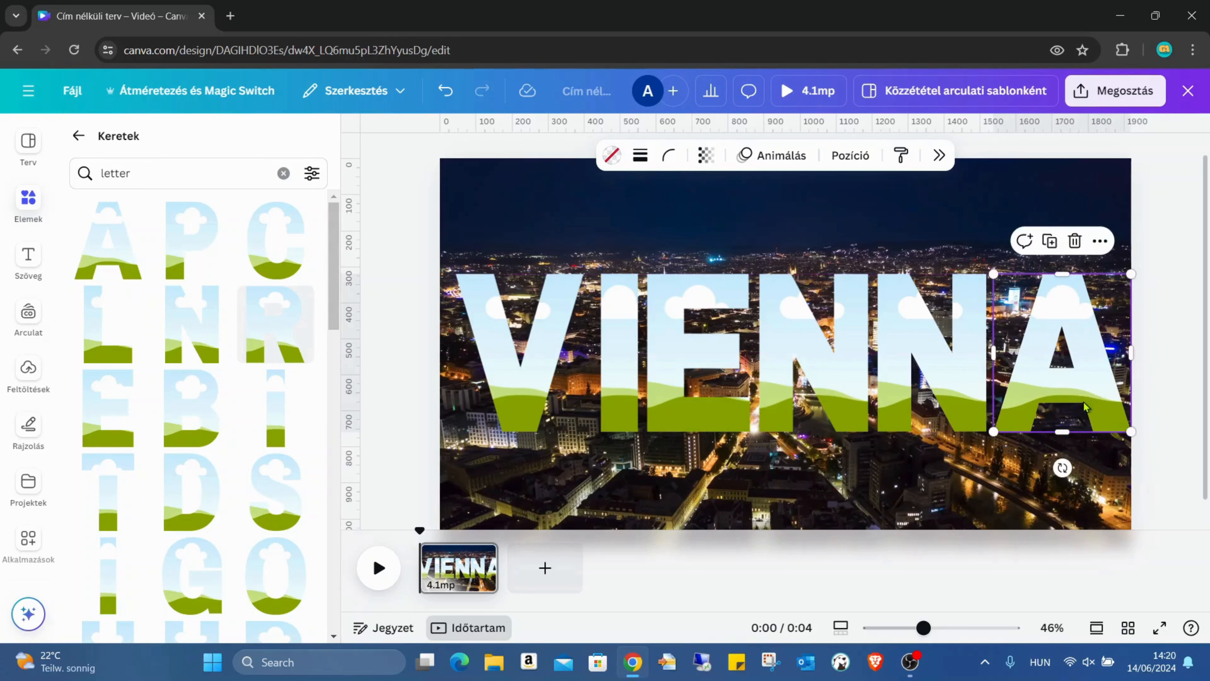
left_click_drag(474, 241, 1091, 486)
left_click_drag(1126, 431, 1085, 421)
Move the A frame further right and space all six VIENNA letters evenly across the word
left_click(1007, 223)
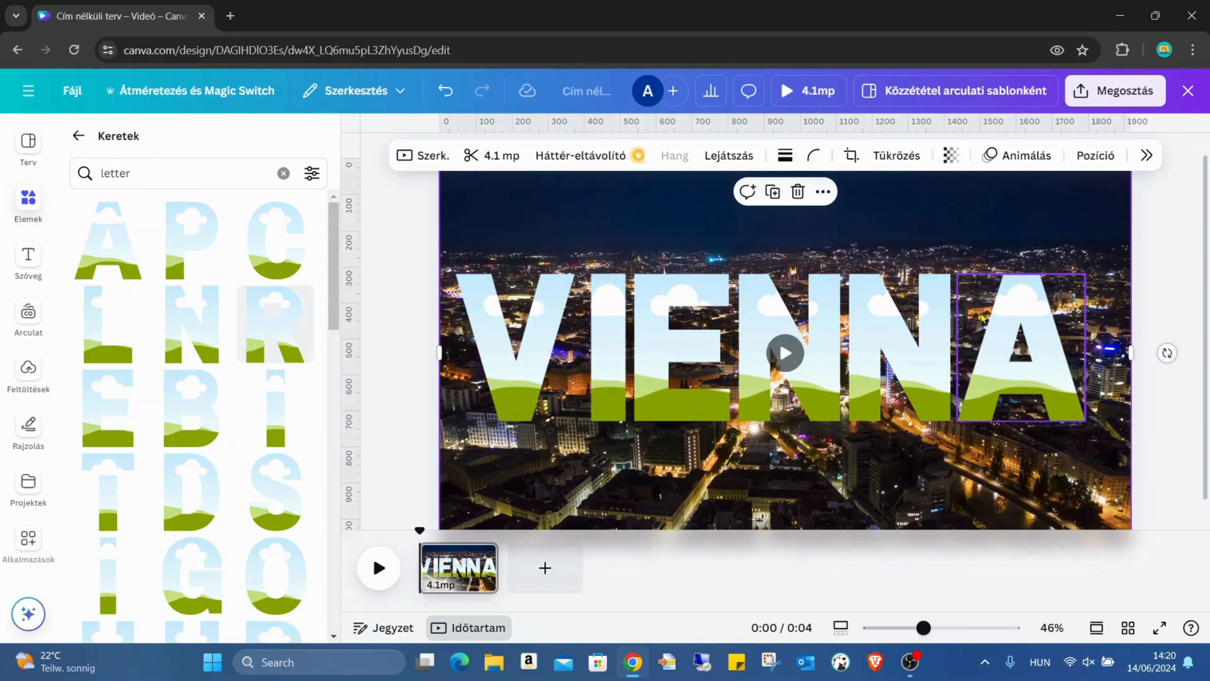
left_click_drag(1004, 352, 1026, 353)
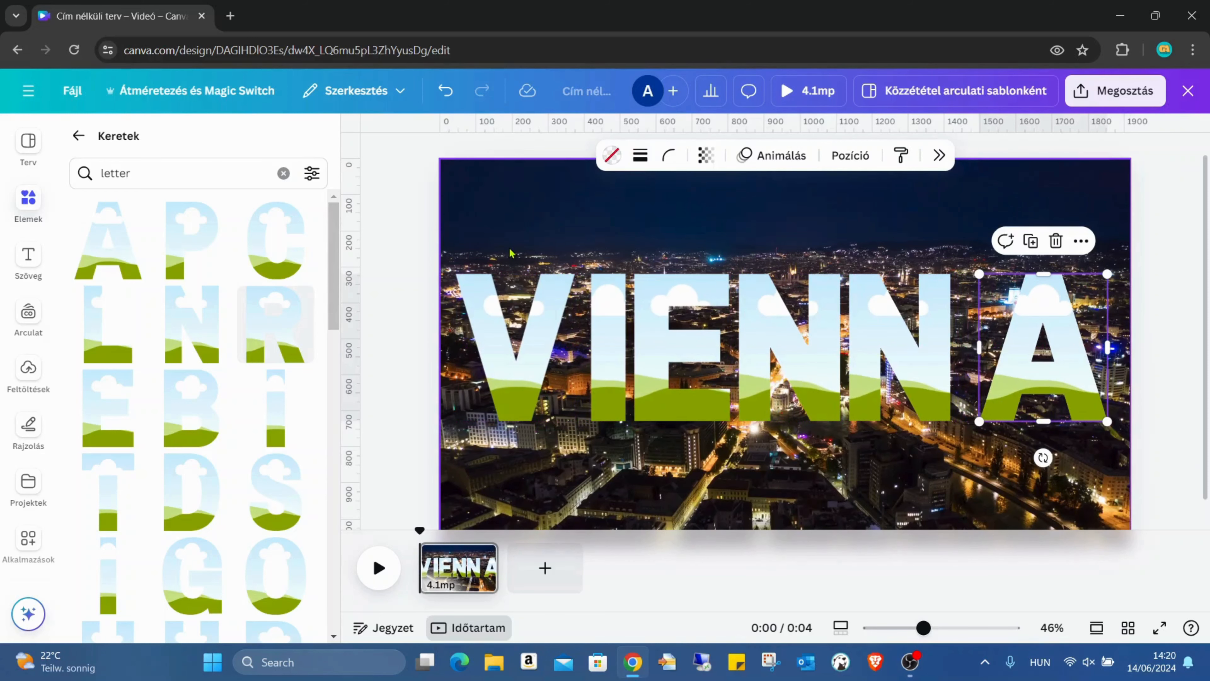
left_click_drag(509, 248, 1021, 394)
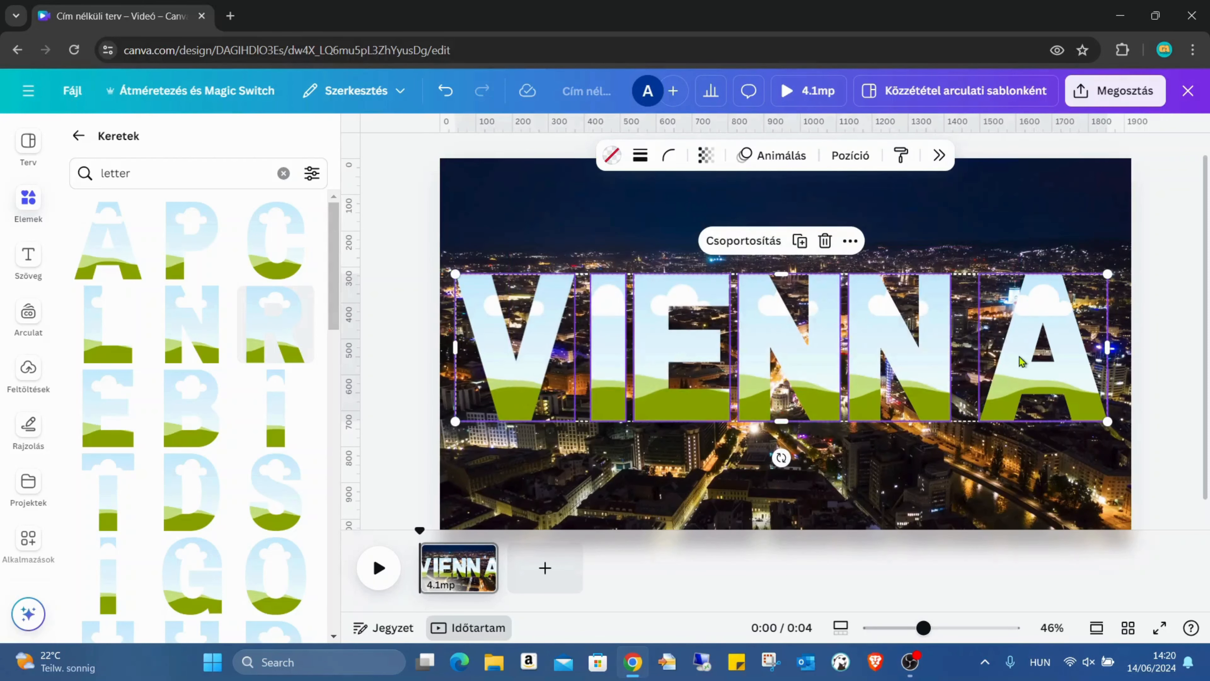
left_click(849, 161)
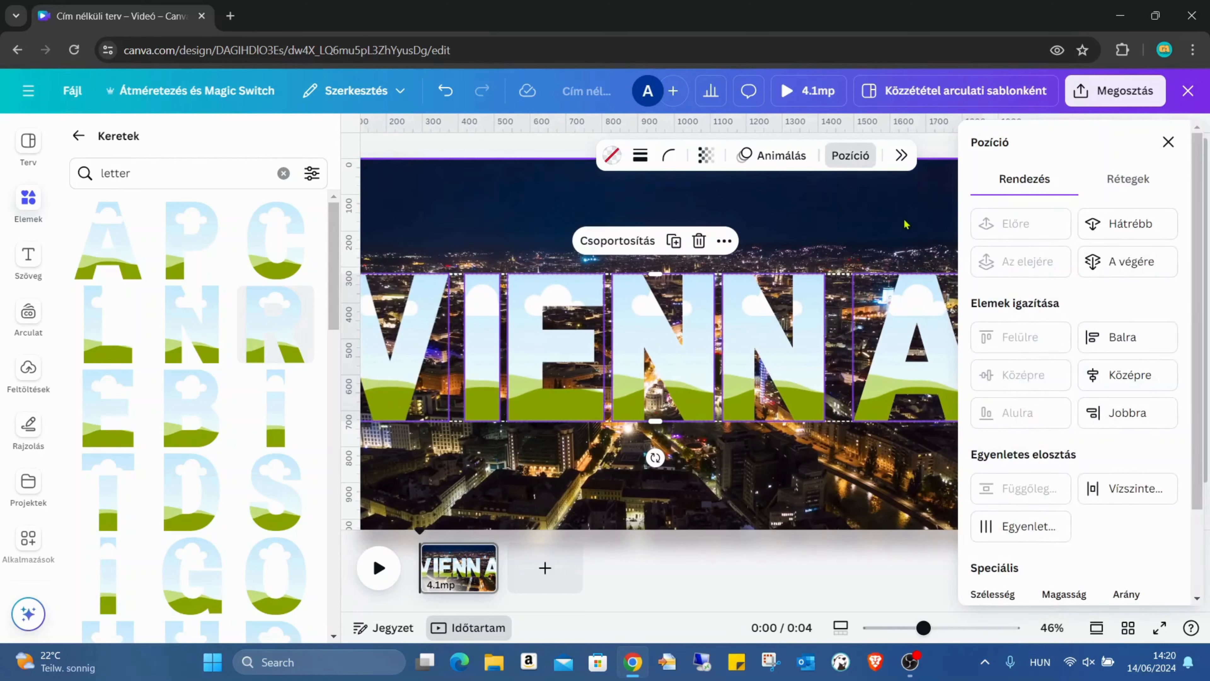
left_click(1030, 532)
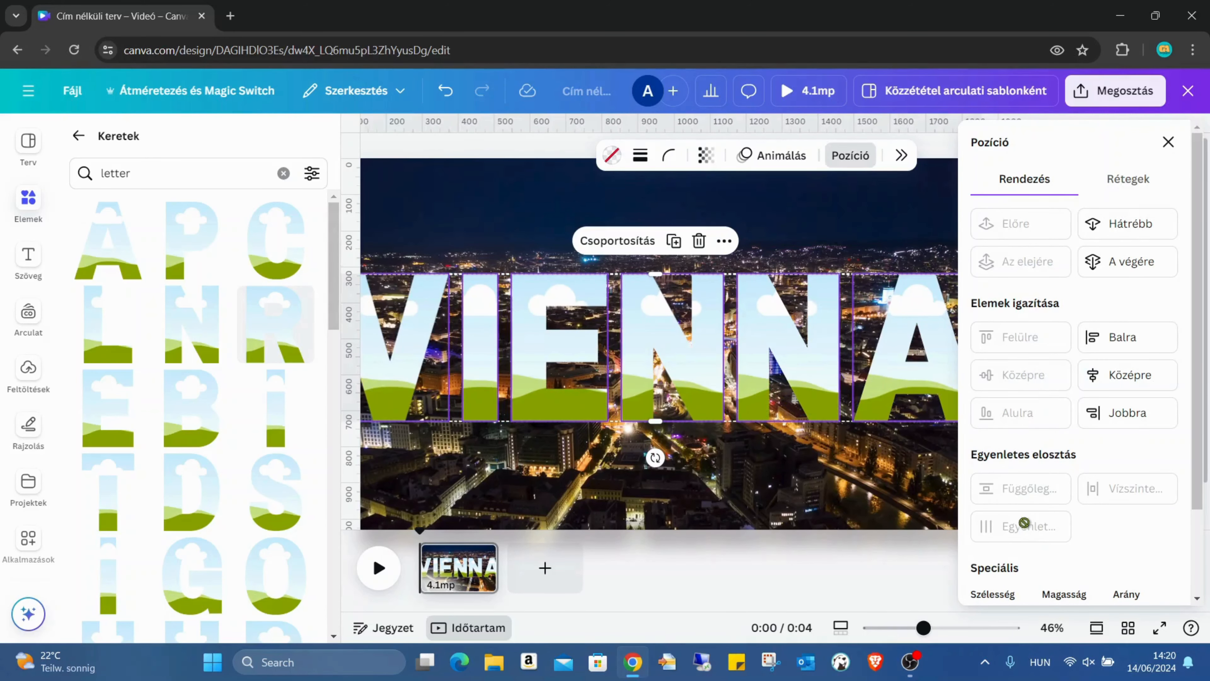
Group the VIENNA letters, centre the group horizontally on the page, and ungroup them again
left_click(610, 241)
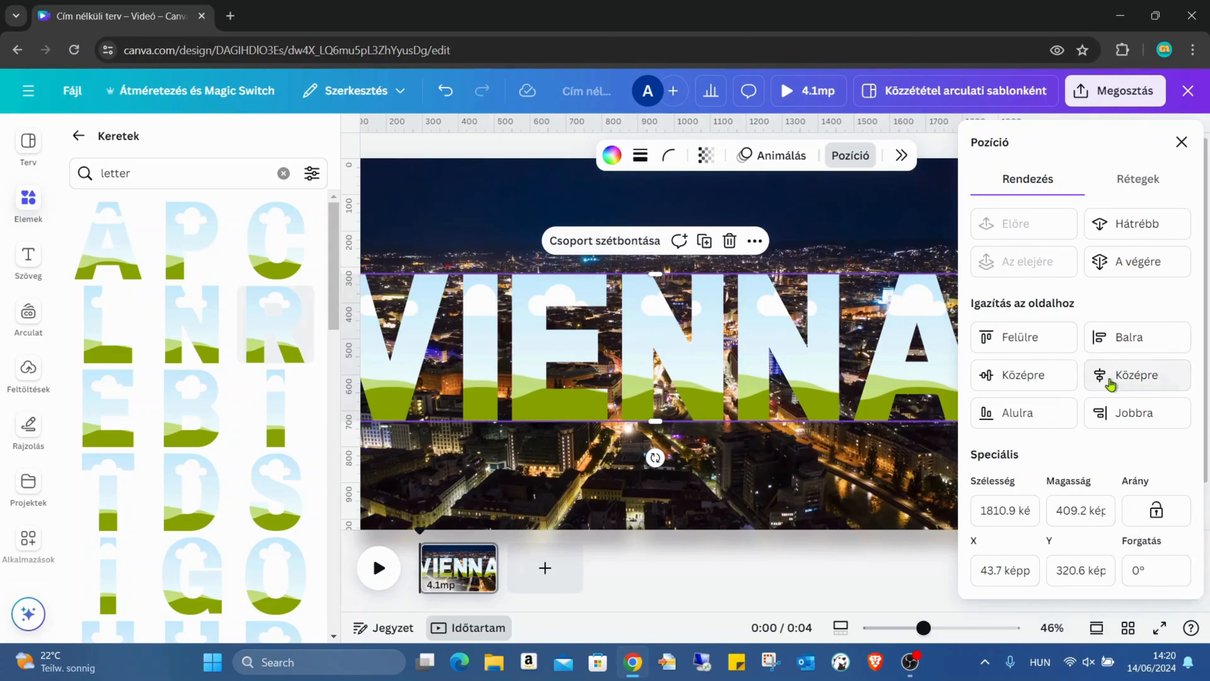
left_click(1157, 378)
left_click(592, 243)
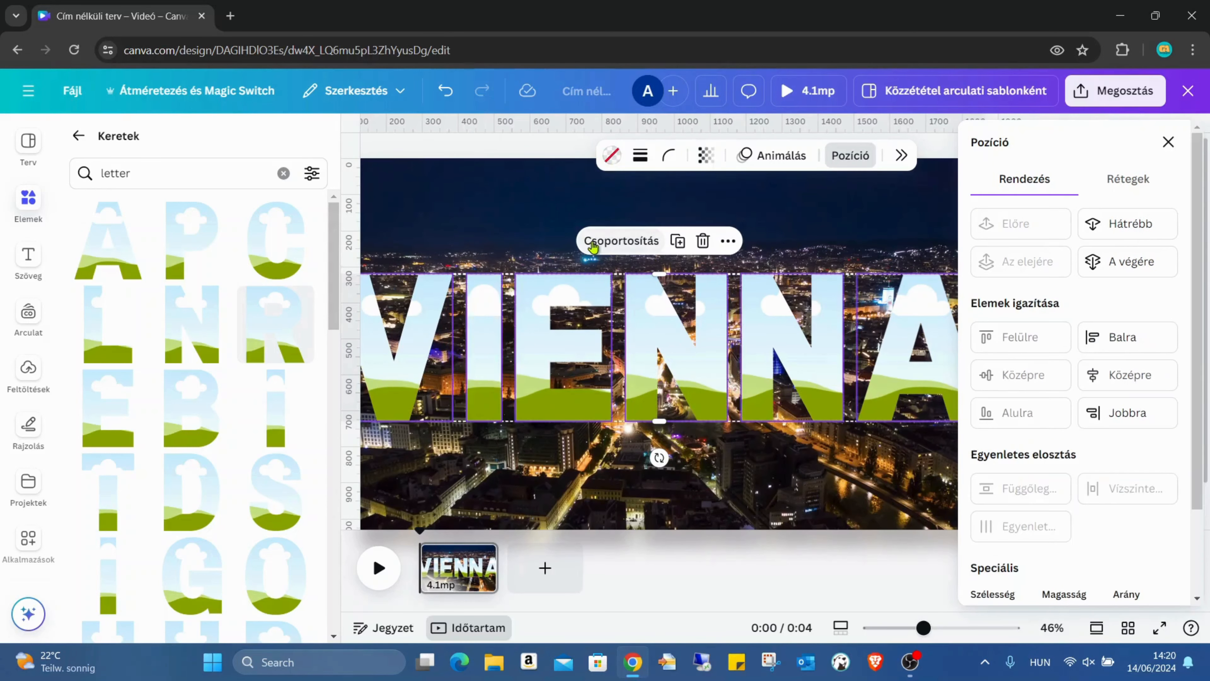
left_click(554, 232)
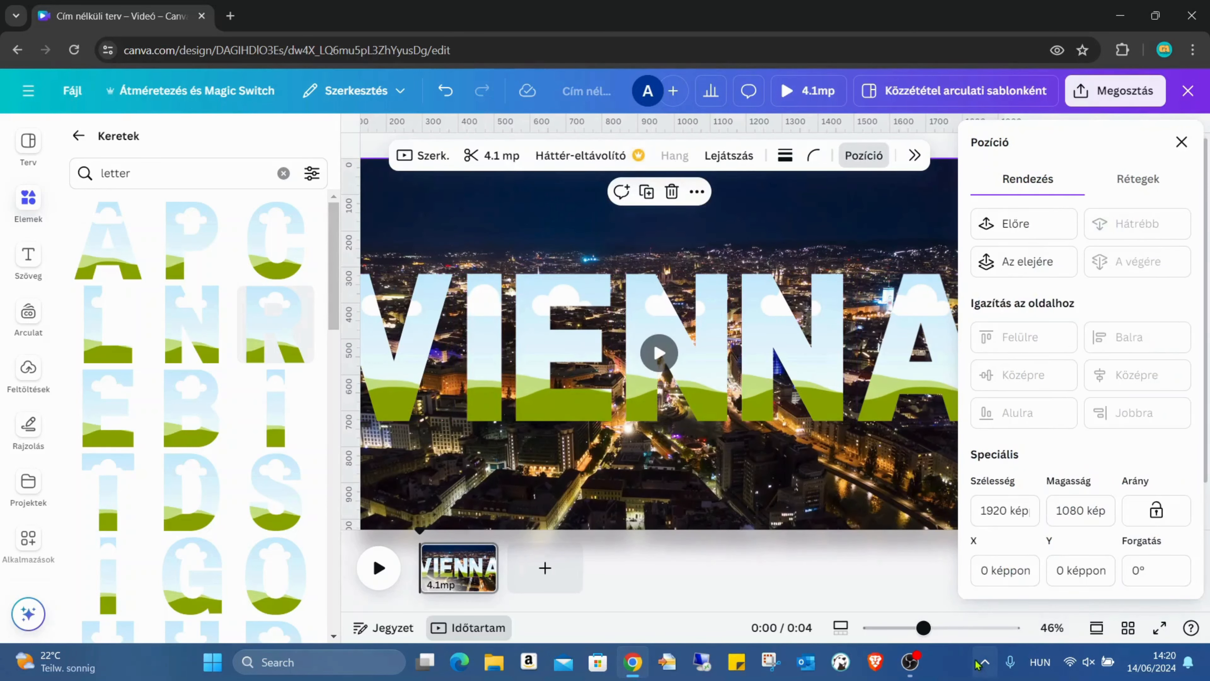
left_click(913, 629)
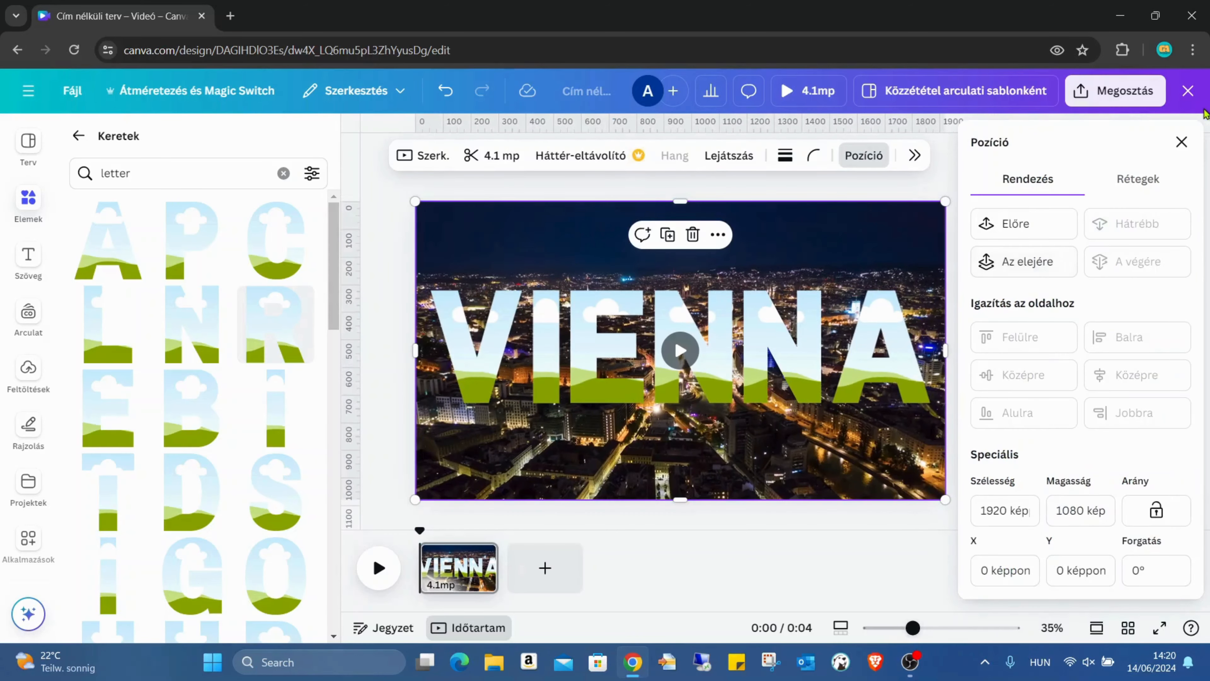
left_click(1181, 142)
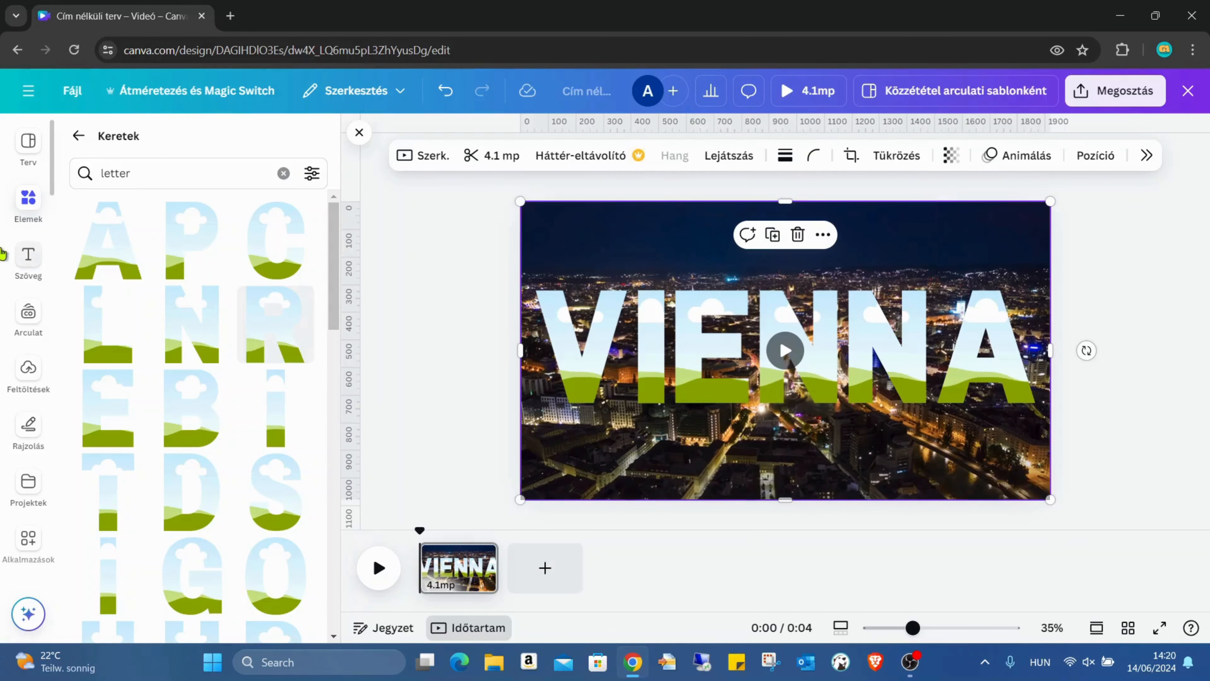
Clear the letter search in the frames and show all recently used elements
left_click(28, 210)
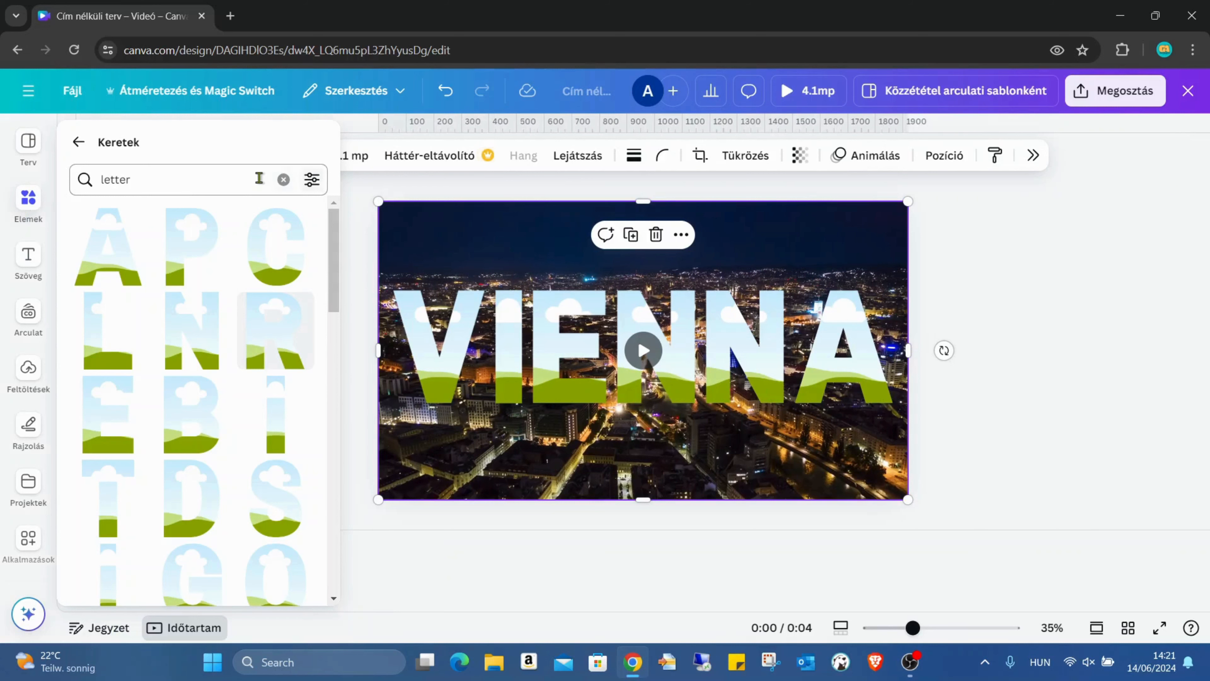
left_click(277, 180)
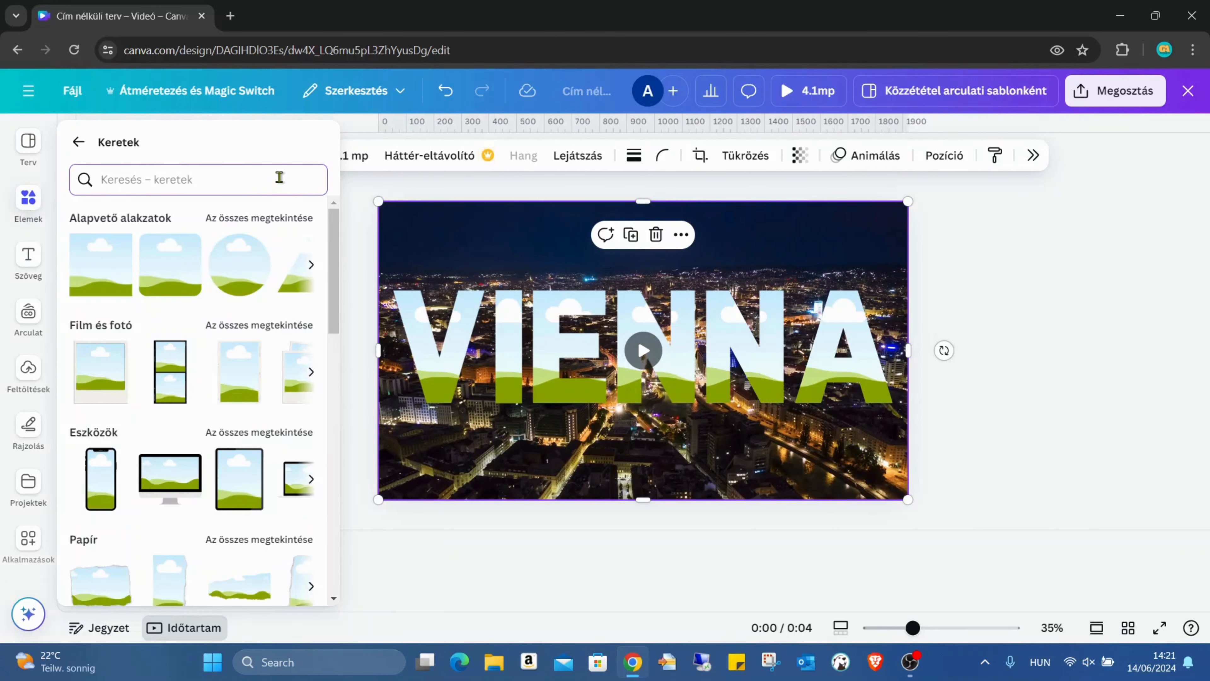
left_click(75, 117)
left_click(49, 199)
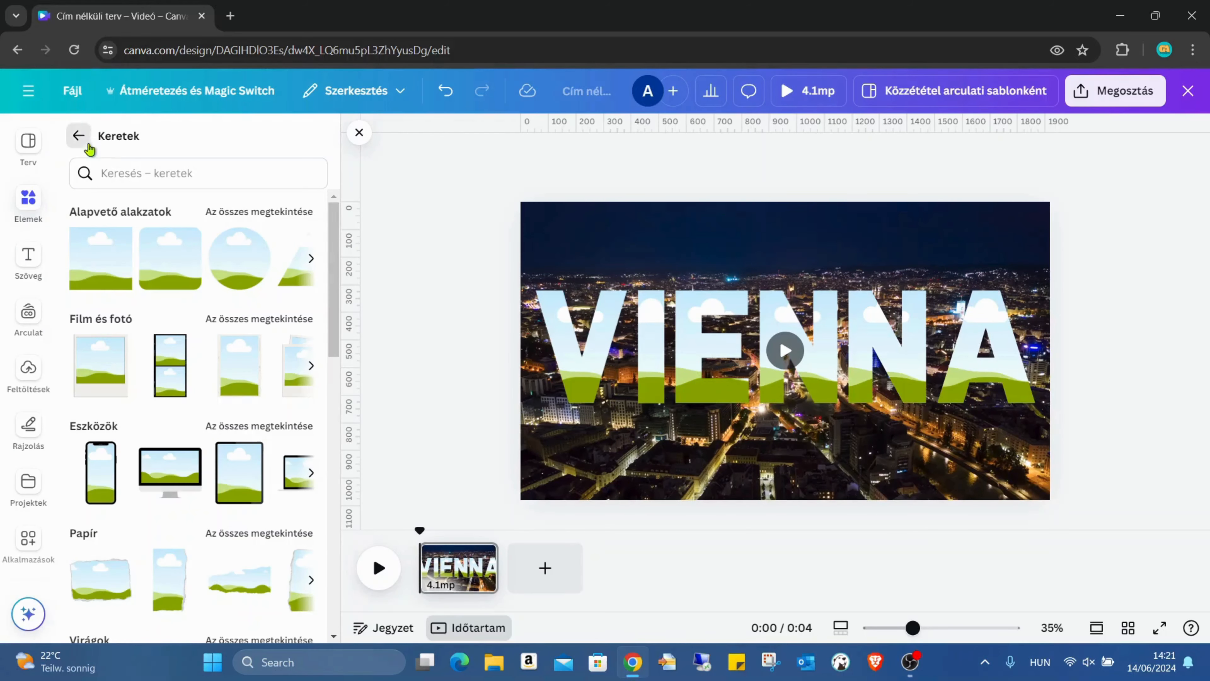
left_click(79, 137)
scroll(233, 220, "up", 10)
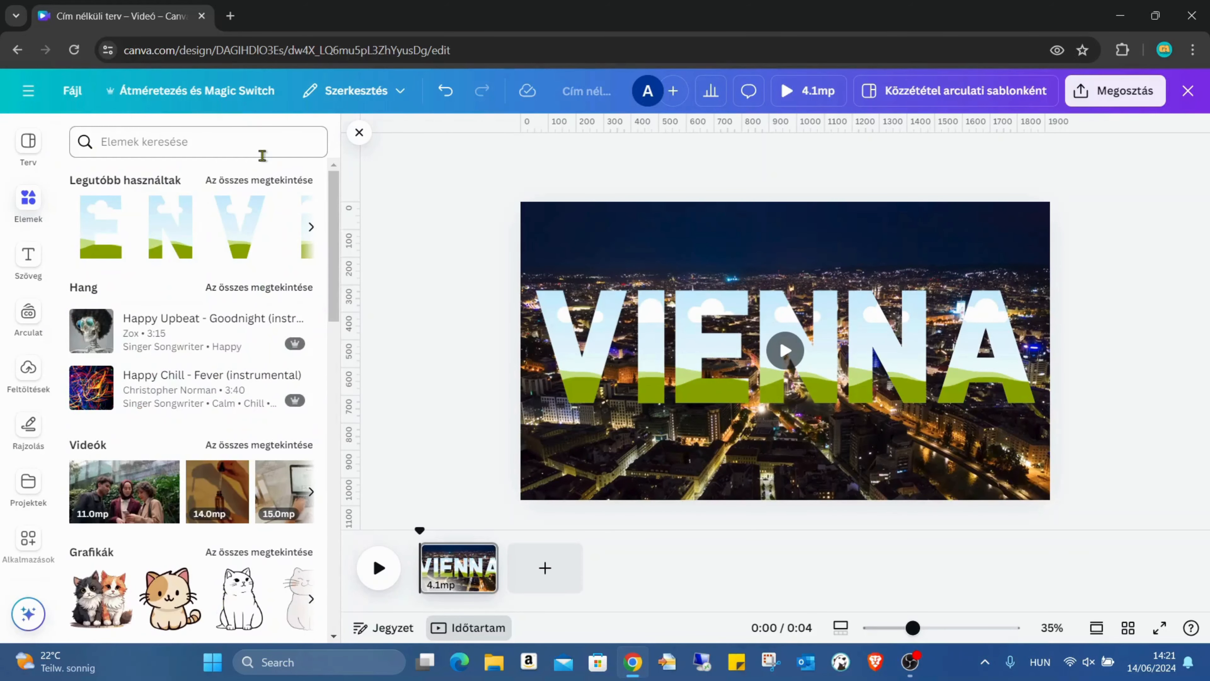
left_click(261, 182)
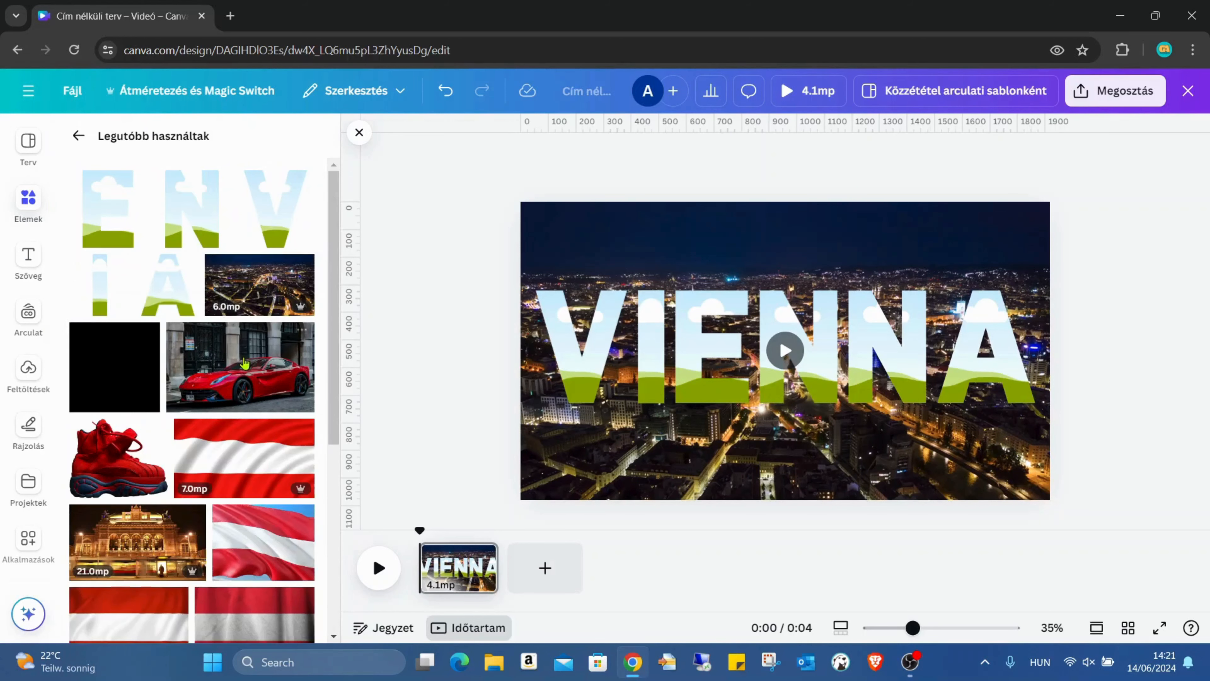
Fill all six VIENNA letter frames with the 7.0-second waving red-white-red flag video
left_click(222, 476)
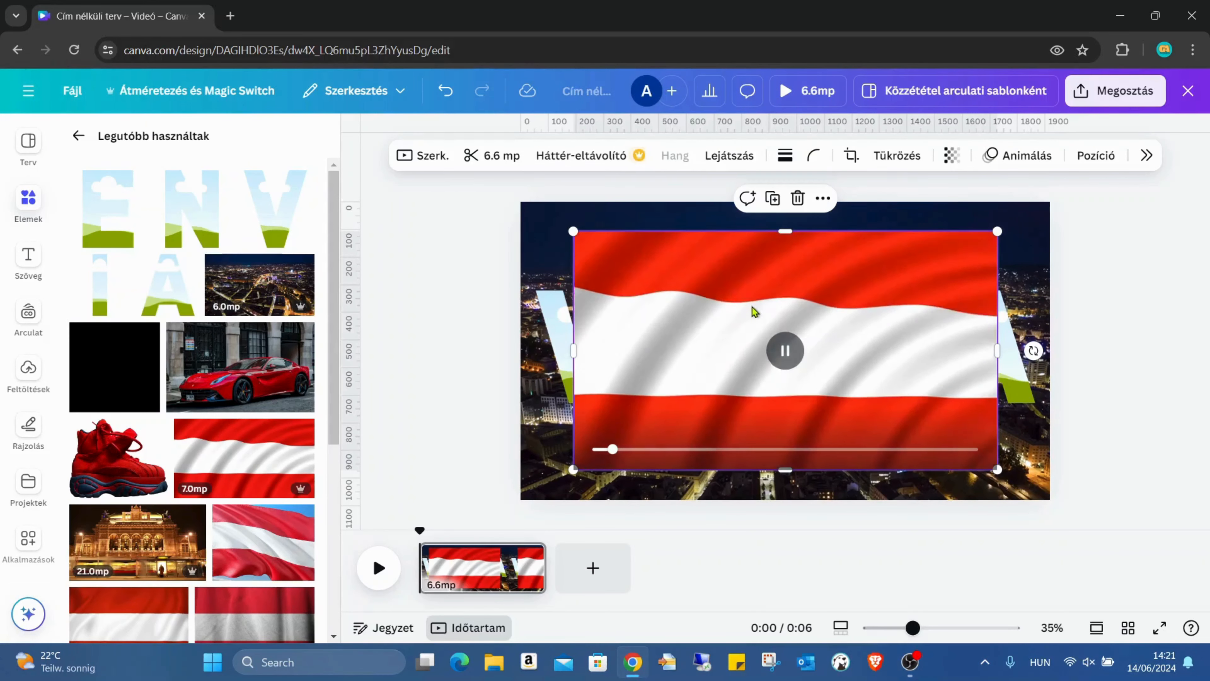
left_click_drag(704, 303, 522, 347)
left_click(247, 458)
left_click_drag(923, 286, 712, 350)
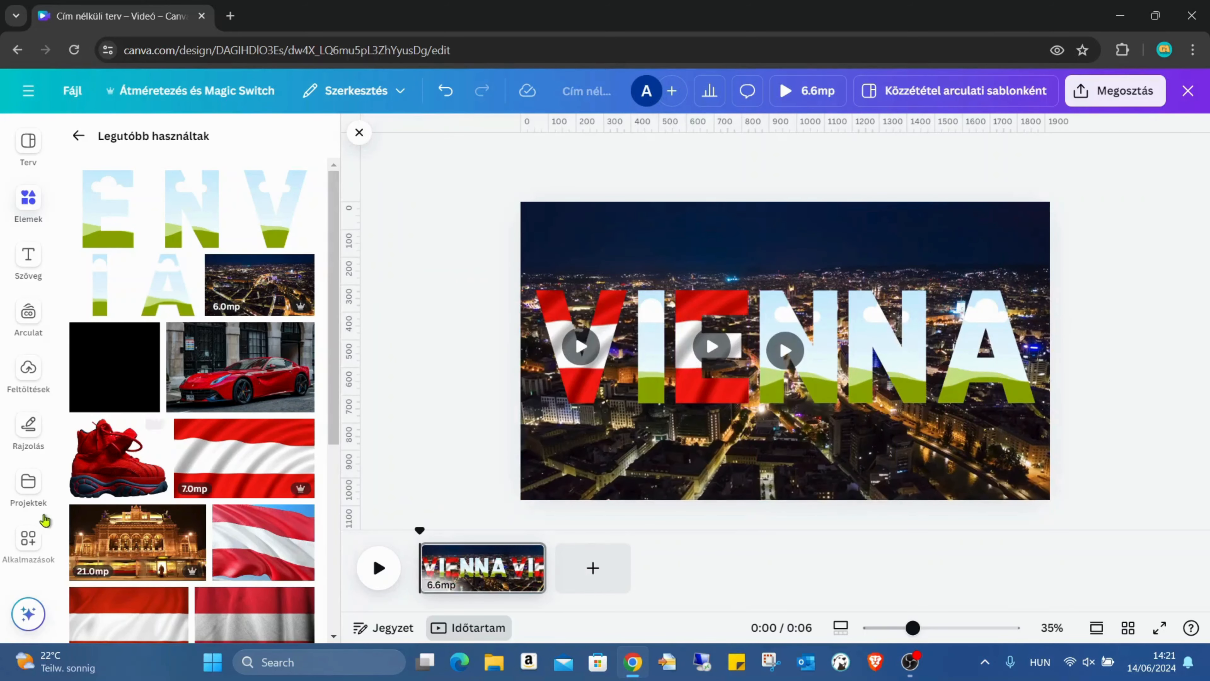
left_click(229, 417)
left_click_drag(786, 300, 798, 336)
left_click(278, 465)
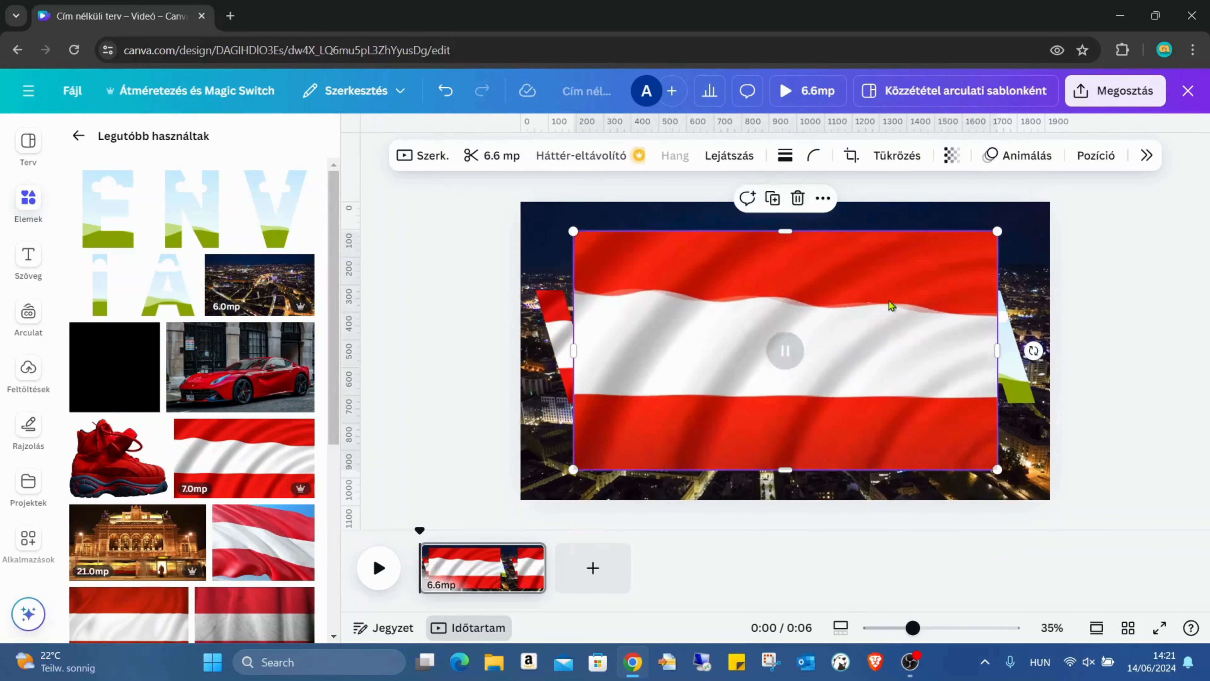
left_click_drag(865, 308, 880, 346)
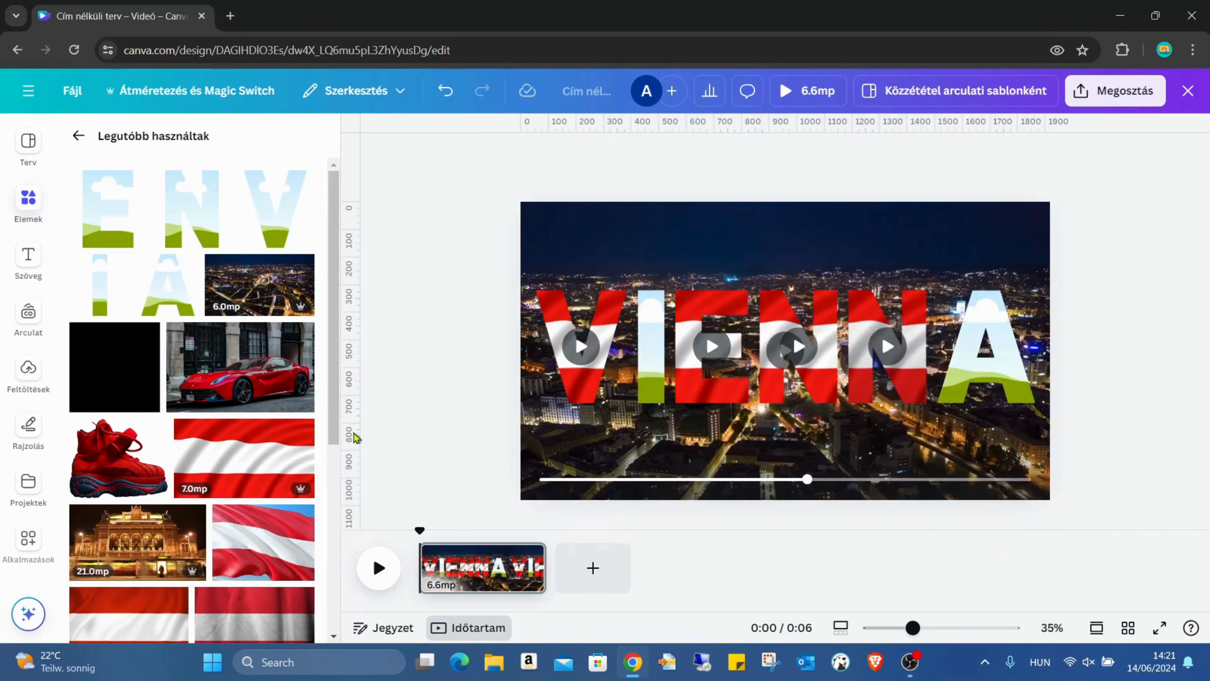
left_click(239, 459)
left_click_drag(910, 296, 1010, 355)
left_click(274, 464)
left_click_drag(839, 333, 656, 346)
Slow the flag videos in the V, I and E frames to a speed of 0.75
left_click(544, 317)
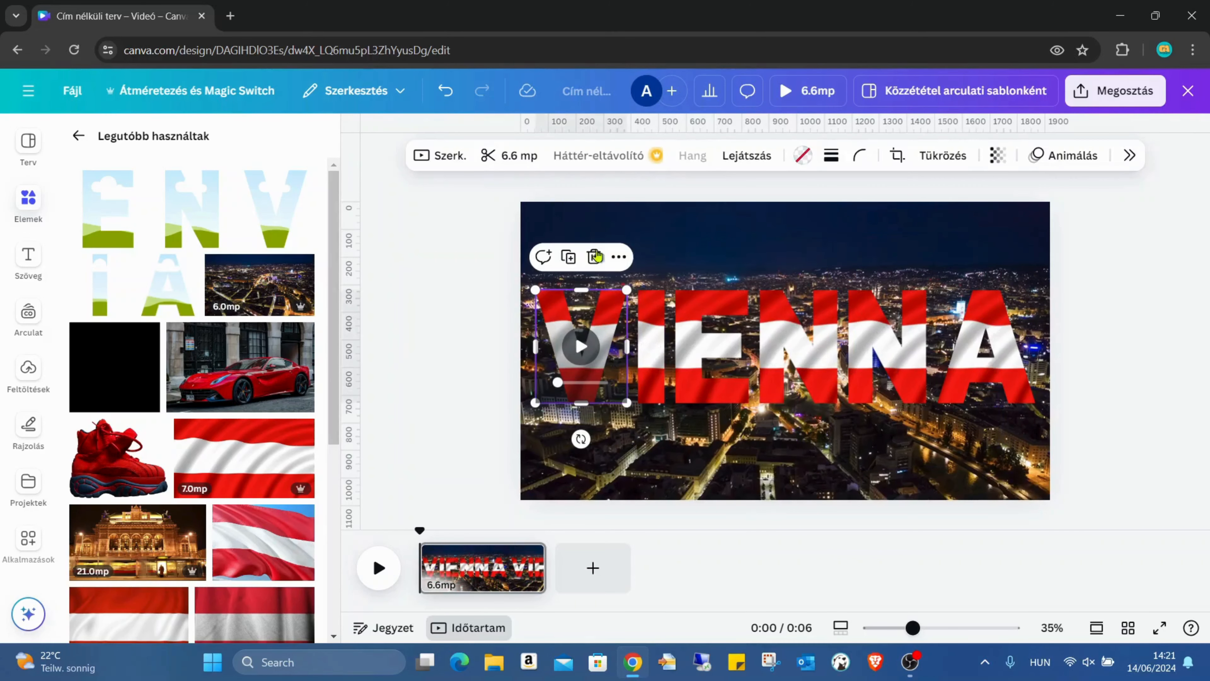
left_click(746, 156)
left_click(699, 223)
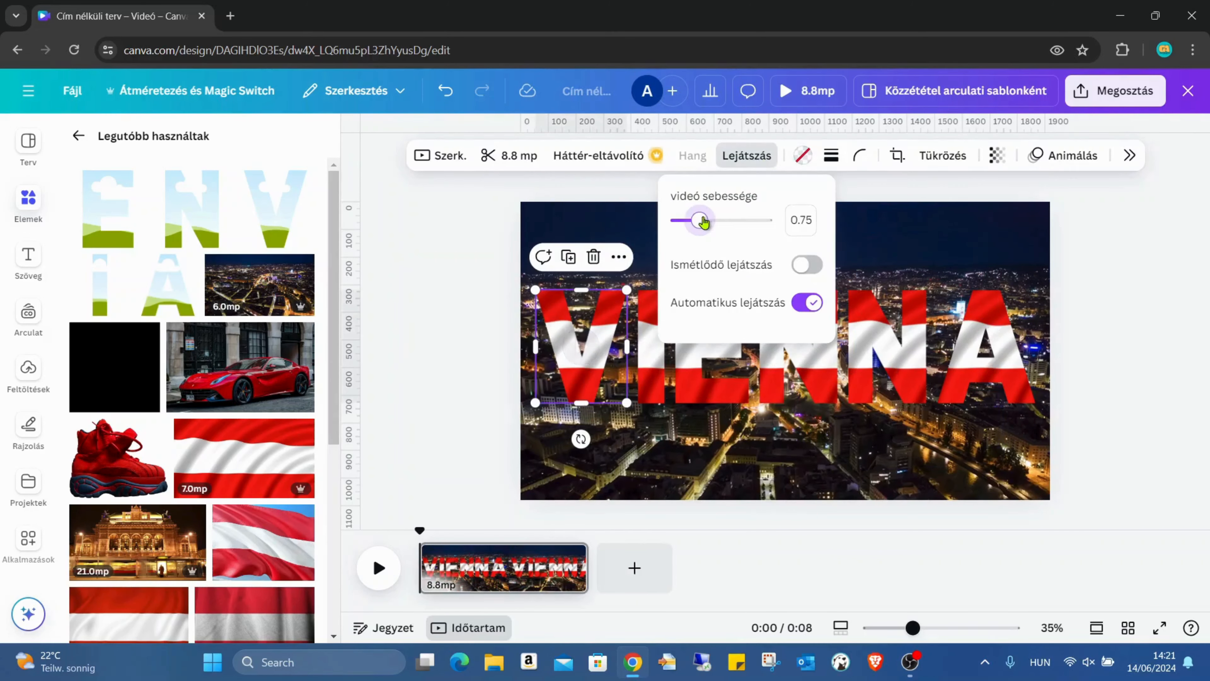
left_click(658, 374)
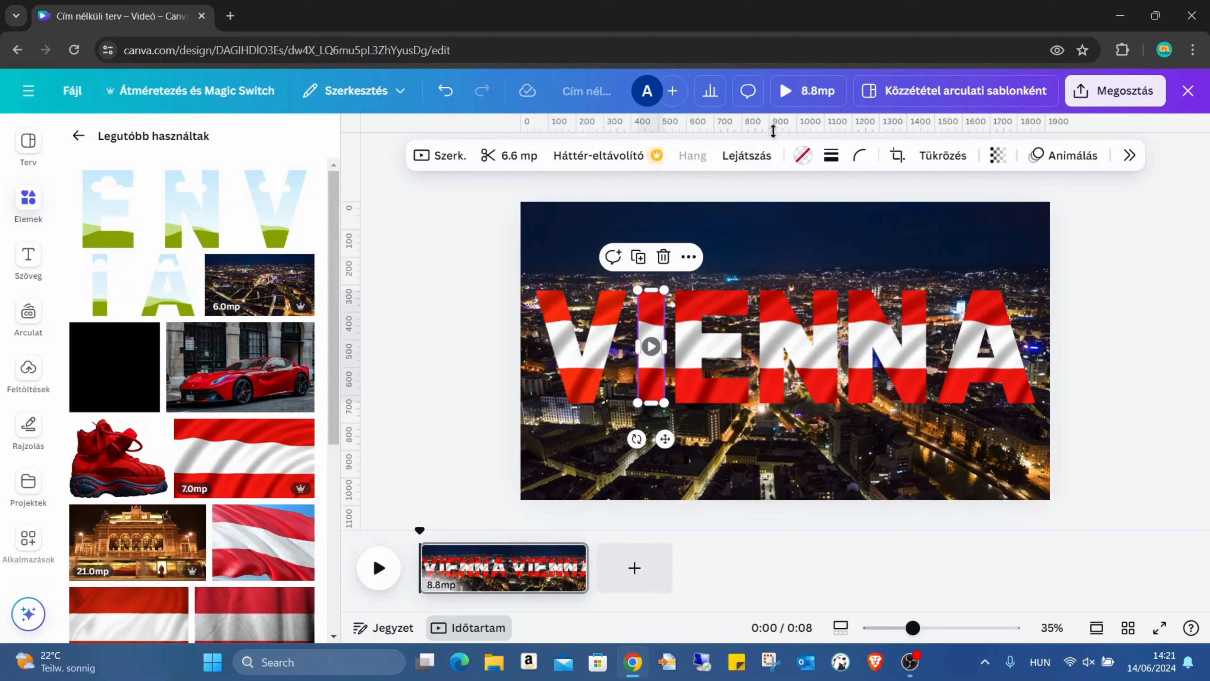
left_click(738, 162)
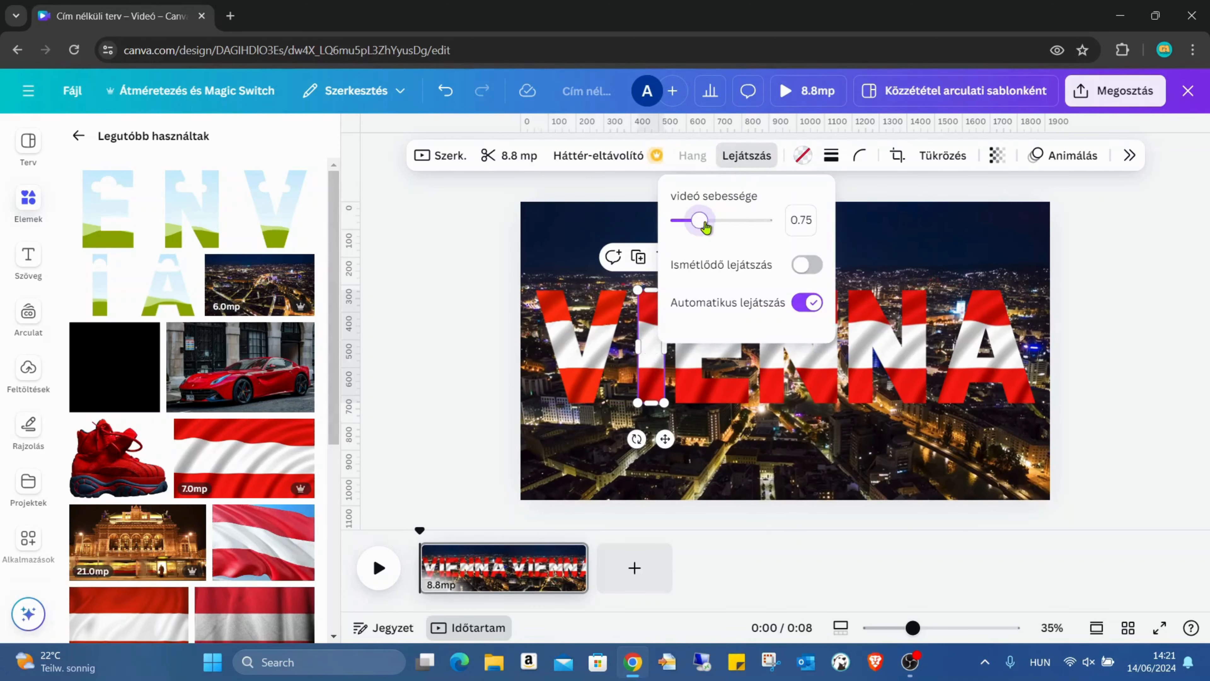
left_click(704, 354)
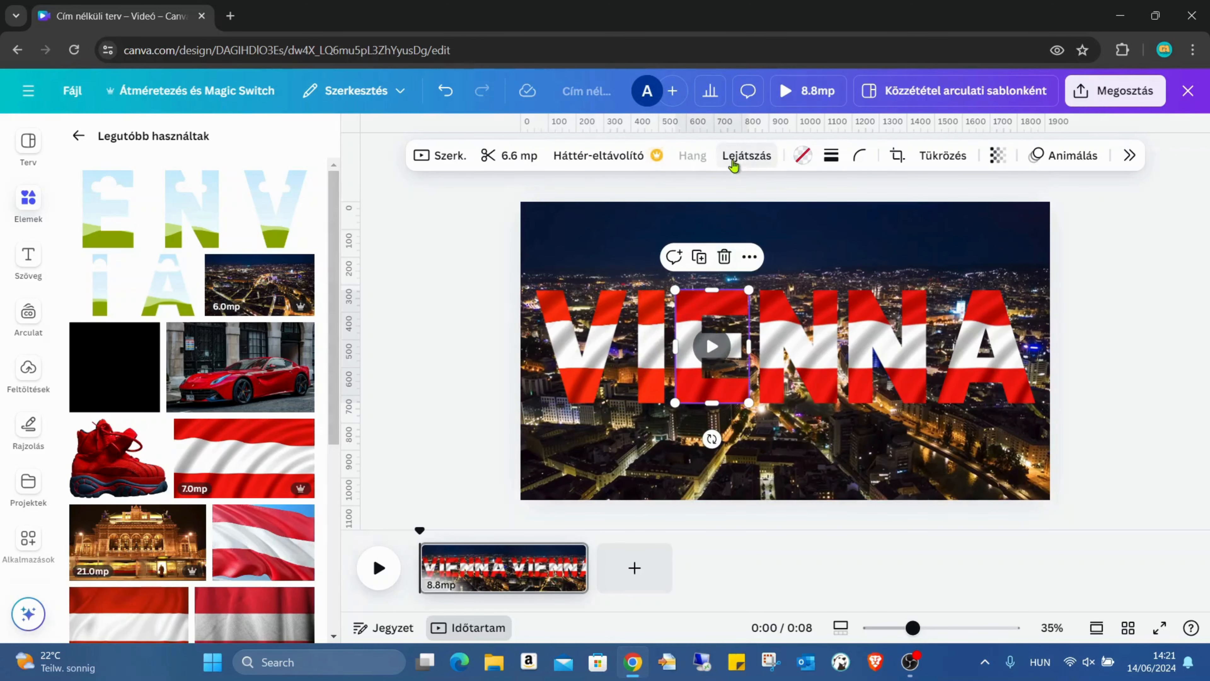
left_click(746, 156)
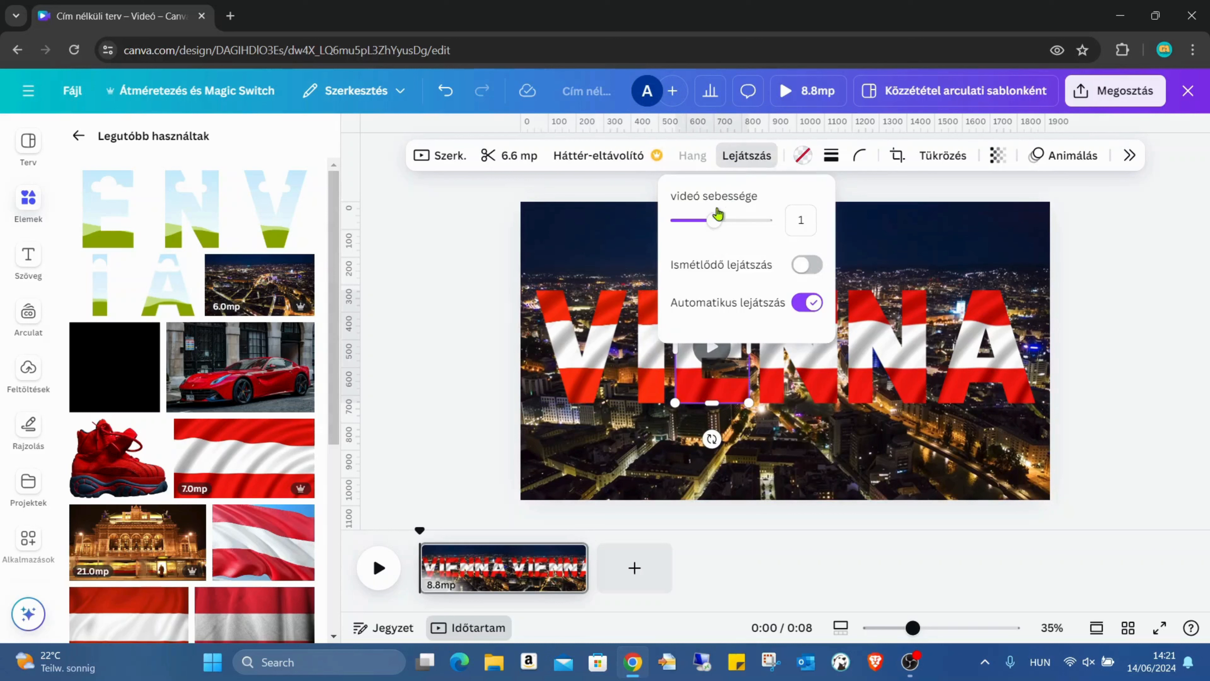
Slow the flag videos in both N frames and the A frame to a speed of 0.75
left_click(762, 343)
left_click(759, 154)
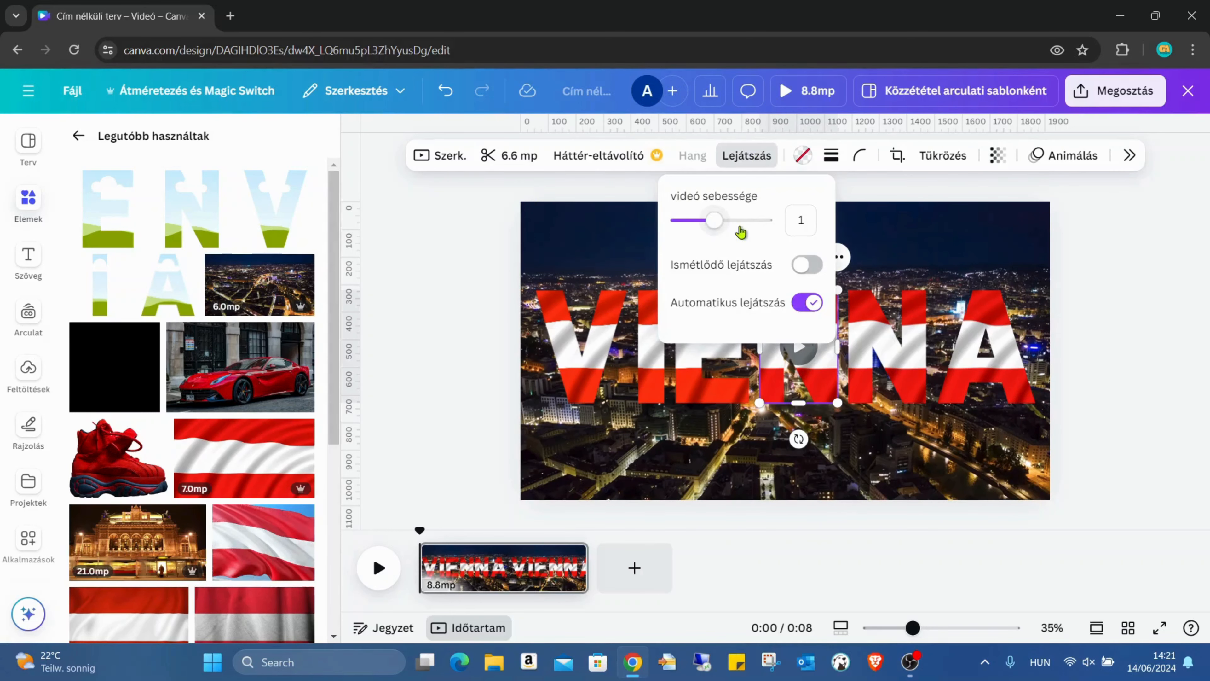
left_click(886, 338)
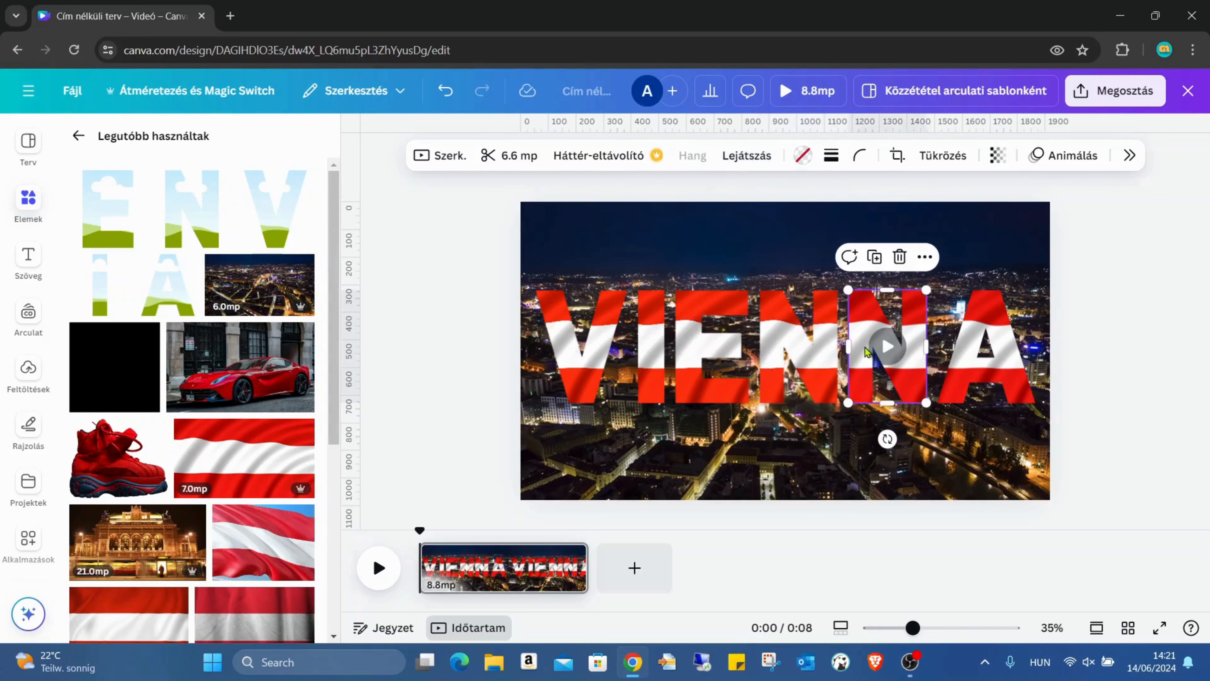
left_click(749, 157)
left_click_drag(714, 220, 705, 226)
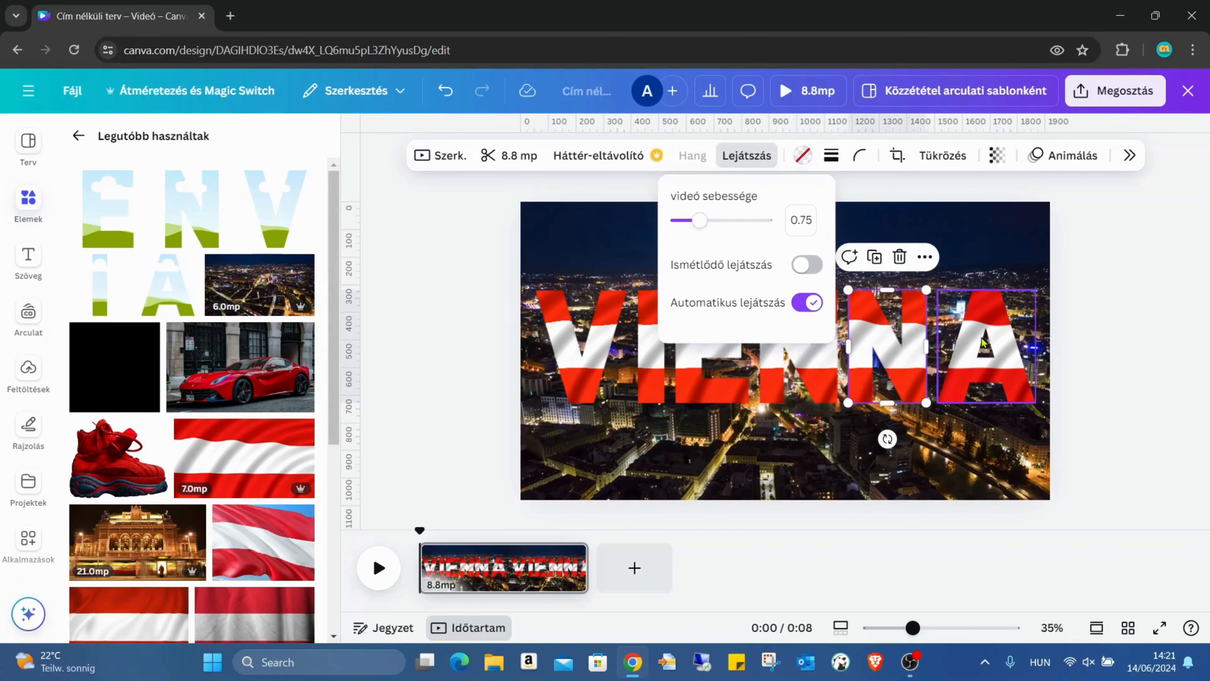
left_click(985, 348)
left_click(745, 158)
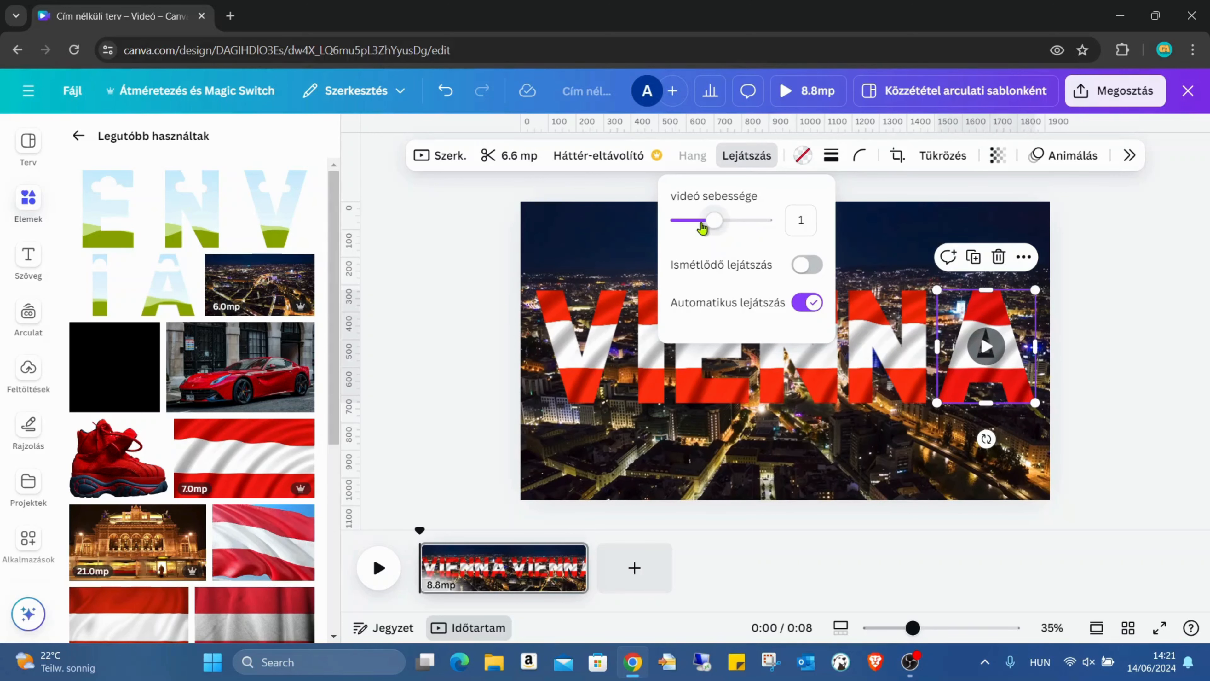
left_click_drag(702, 227, 694, 227)
left_click(429, 311)
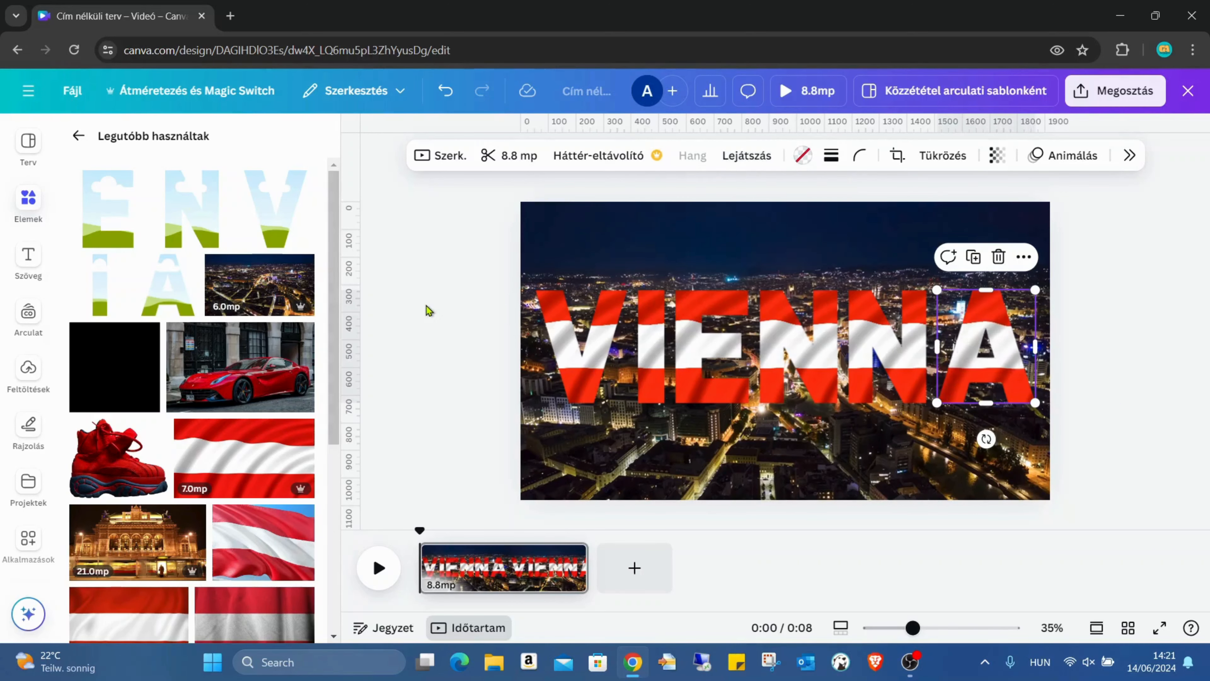
Add the white airplane image from the recently used elements and rotate it so its nose points right
scroll(200, 336, "down", 5)
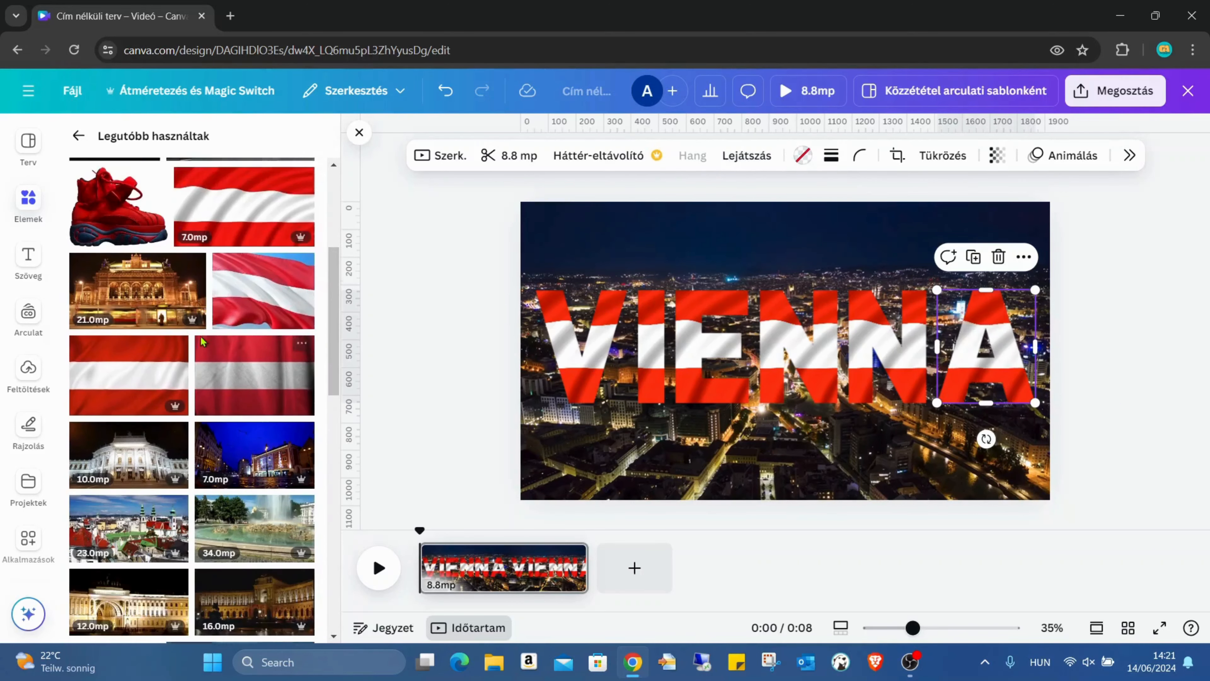
scroll(201, 335, "down", 5)
left_click(115, 450)
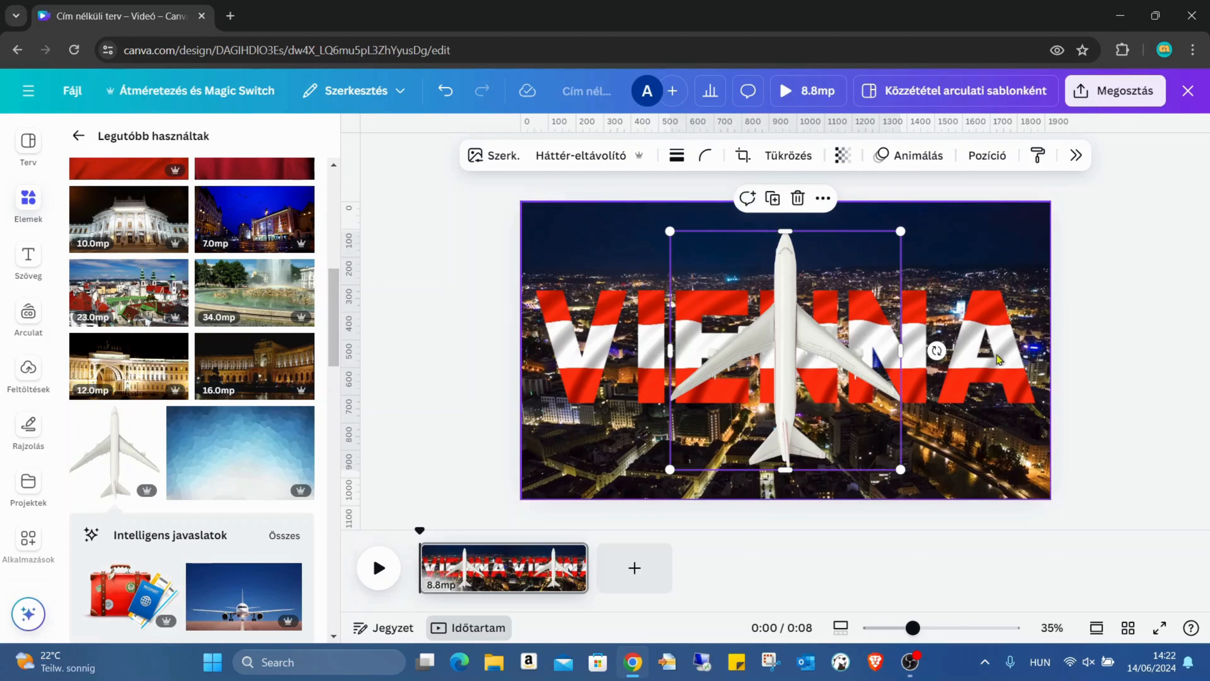
left_click_drag(937, 350, 786, 486)
Scale the airplane down and place it below the E and N of VIENNA, overlapping the page's lower edge
left_click_drag(904, 234, 827, 305)
left_click_drag(794, 376, 658, 422)
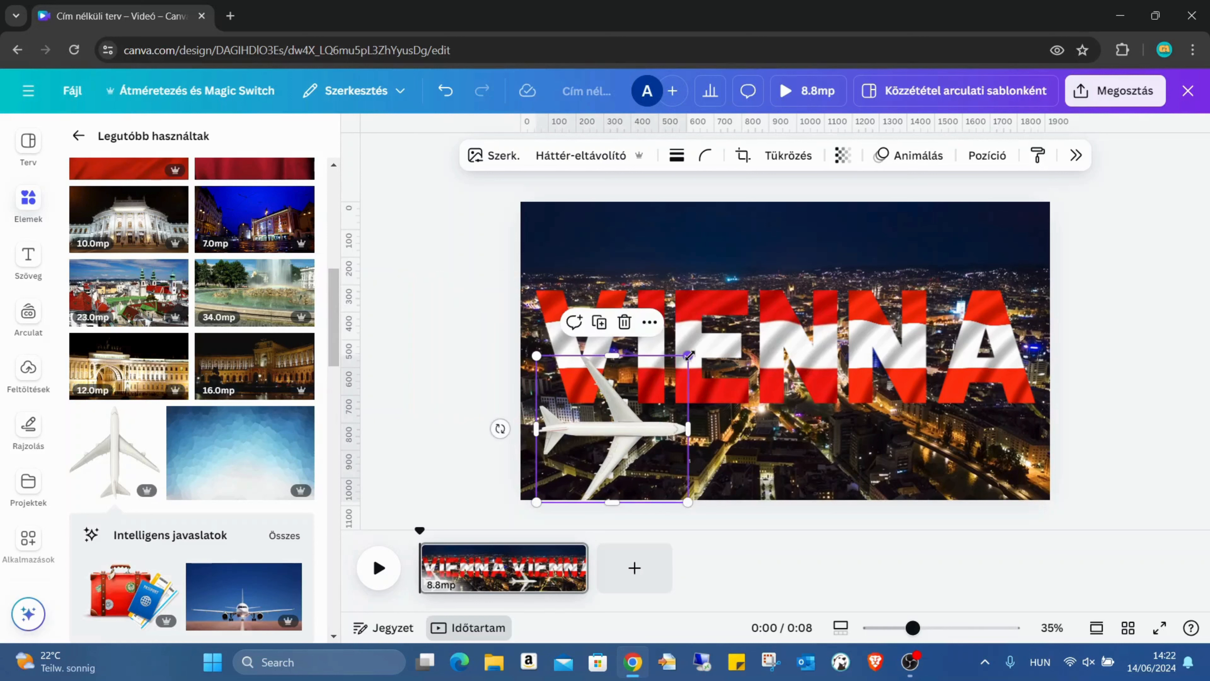
mouse_move(689, 355)
left_mouse_down()
mouse_move(676, 368)
mouse_move(688, 356)
left_mouse_up()
left_click_drag(678, 402, 790, 474)
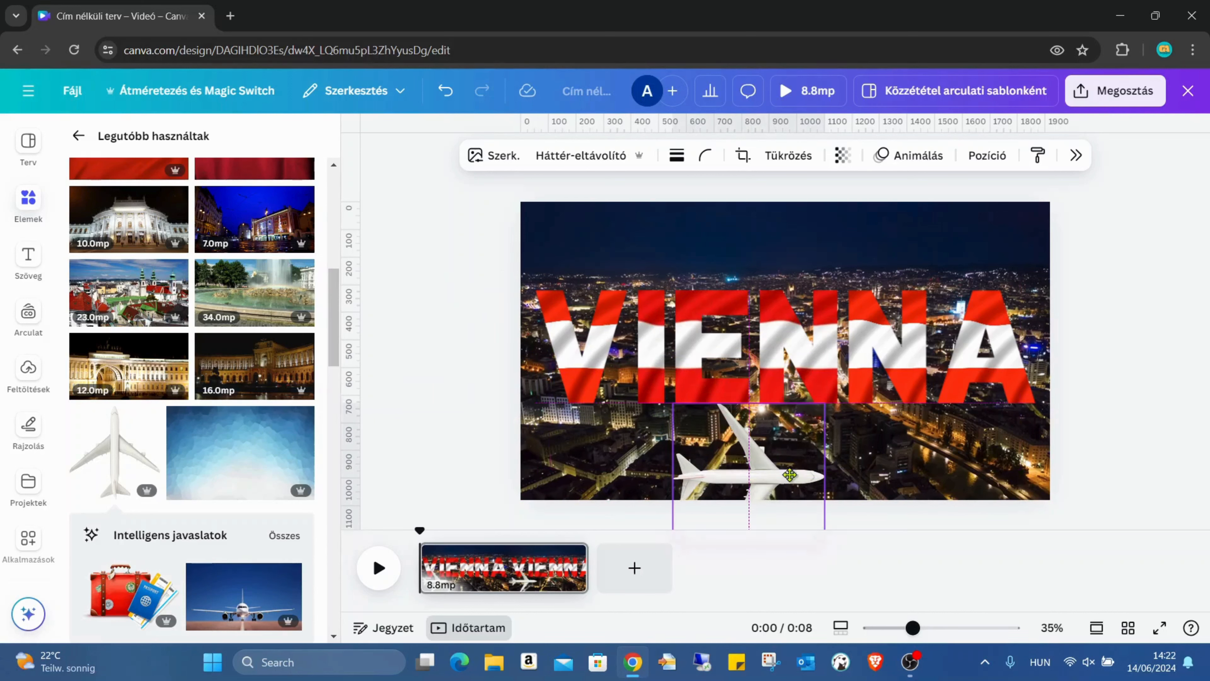
left_click_drag(789, 485, 789, 484)
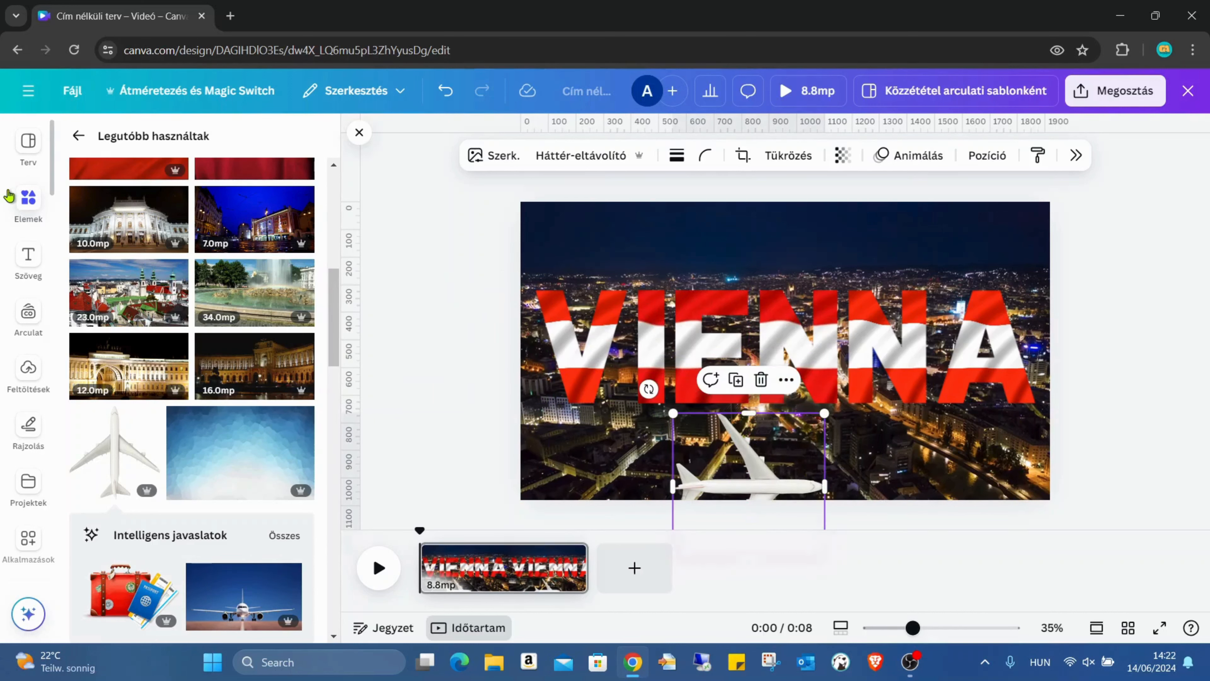
Add a plain square shape from the elements library to the page
left_click(37, 196)
scroll(76, 190, "up", 5)
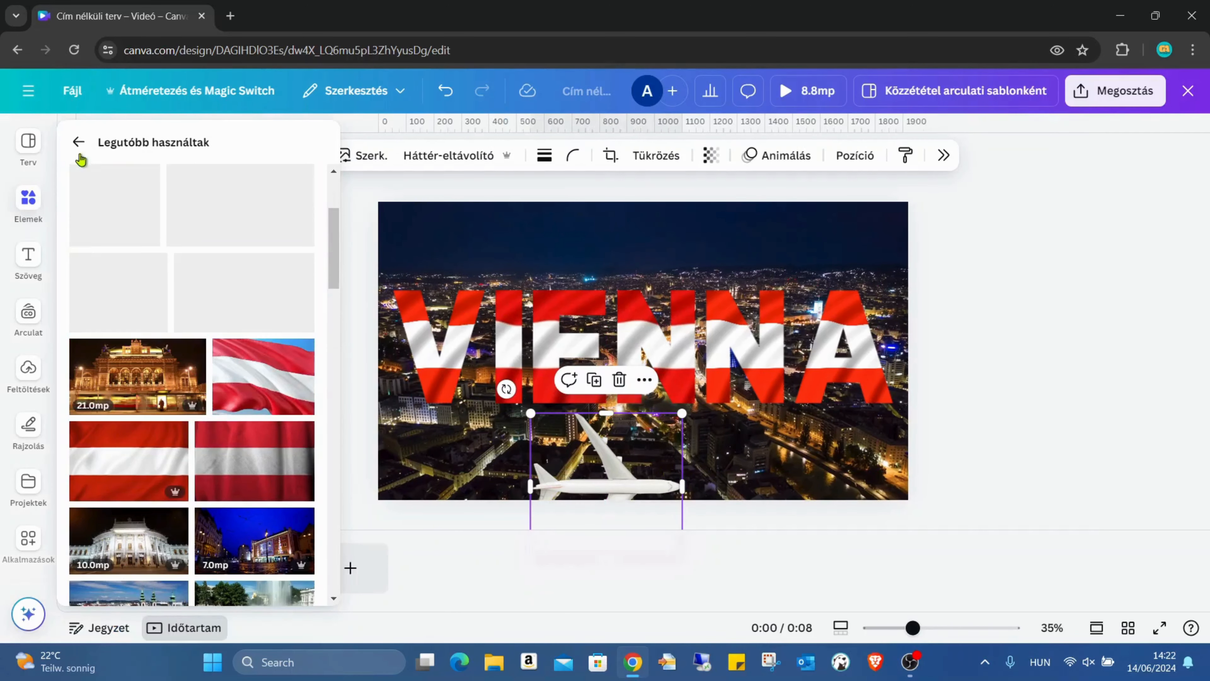
left_click(76, 143)
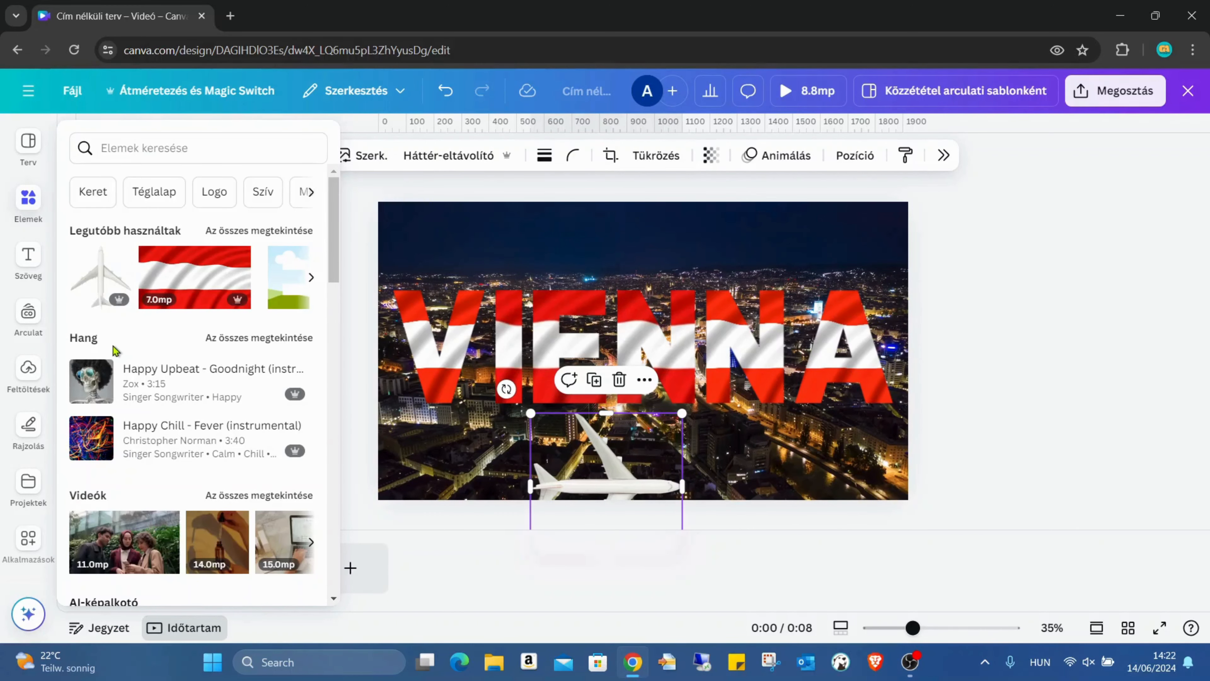
scroll(130, 341, "down", 5)
scroll(136, 362, "down", 3)
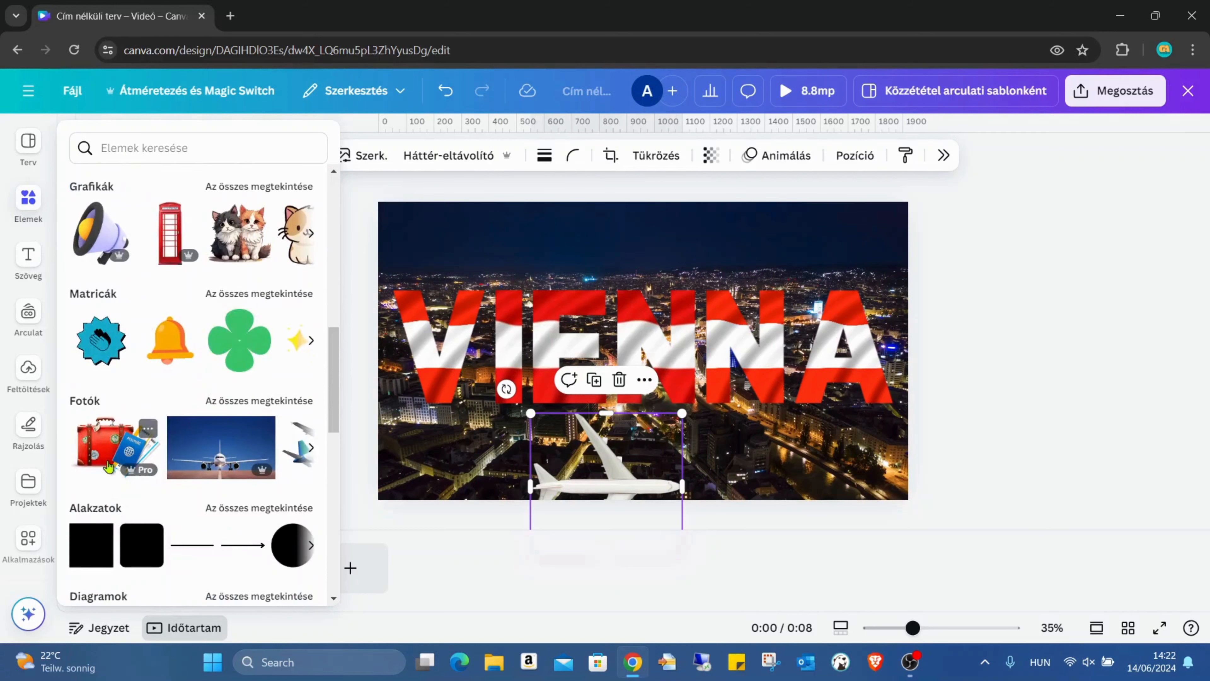
left_click(98, 549)
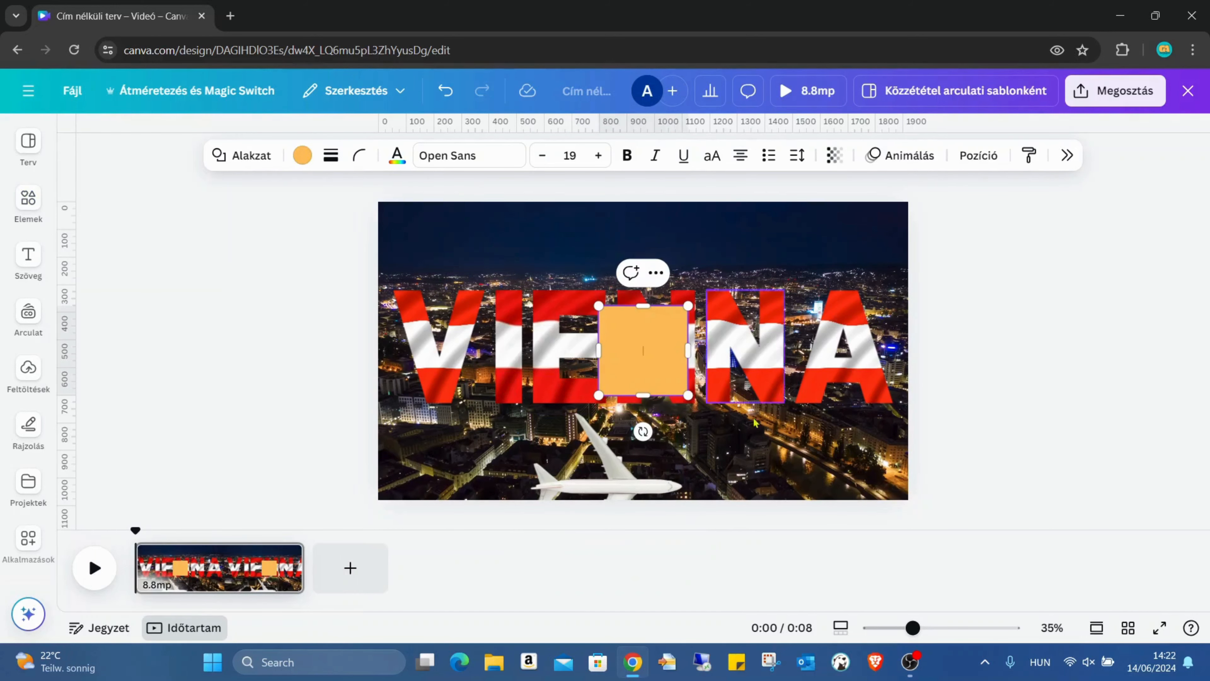
Move the square in front of the airplane's nose, overlapping the page's lower edge
left_click_drag(914, 629, 931, 630)
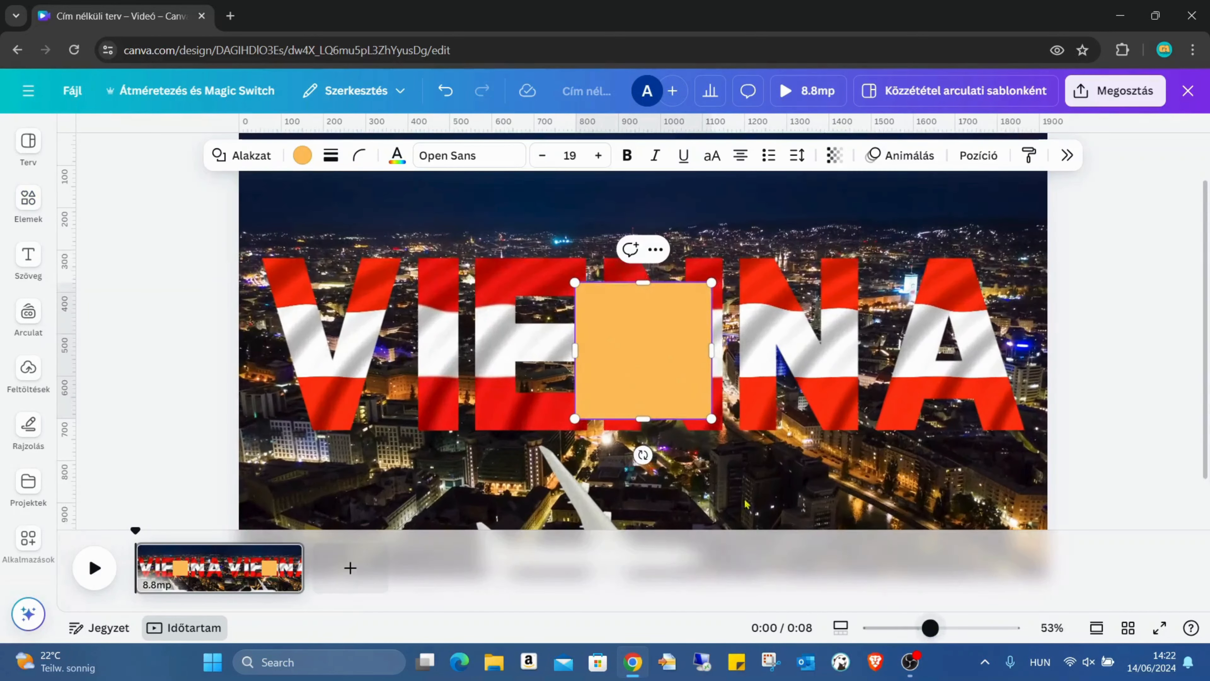
left_click(919, 524)
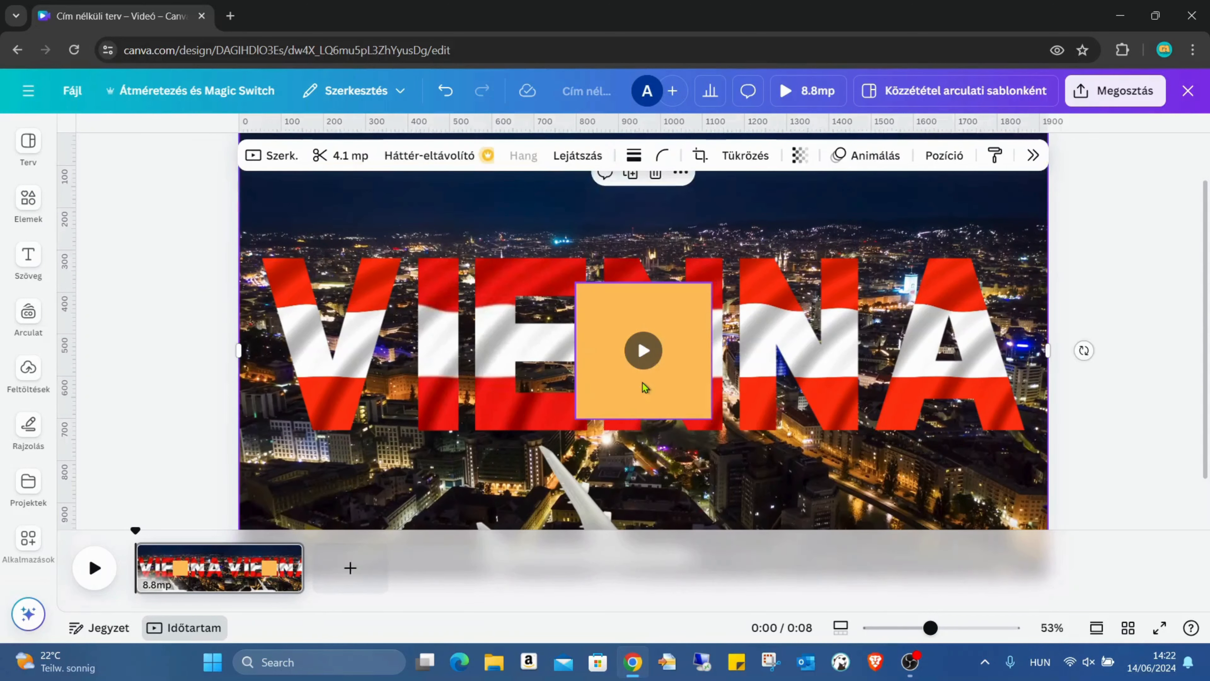
key("Escape")
left_click(634, 319)
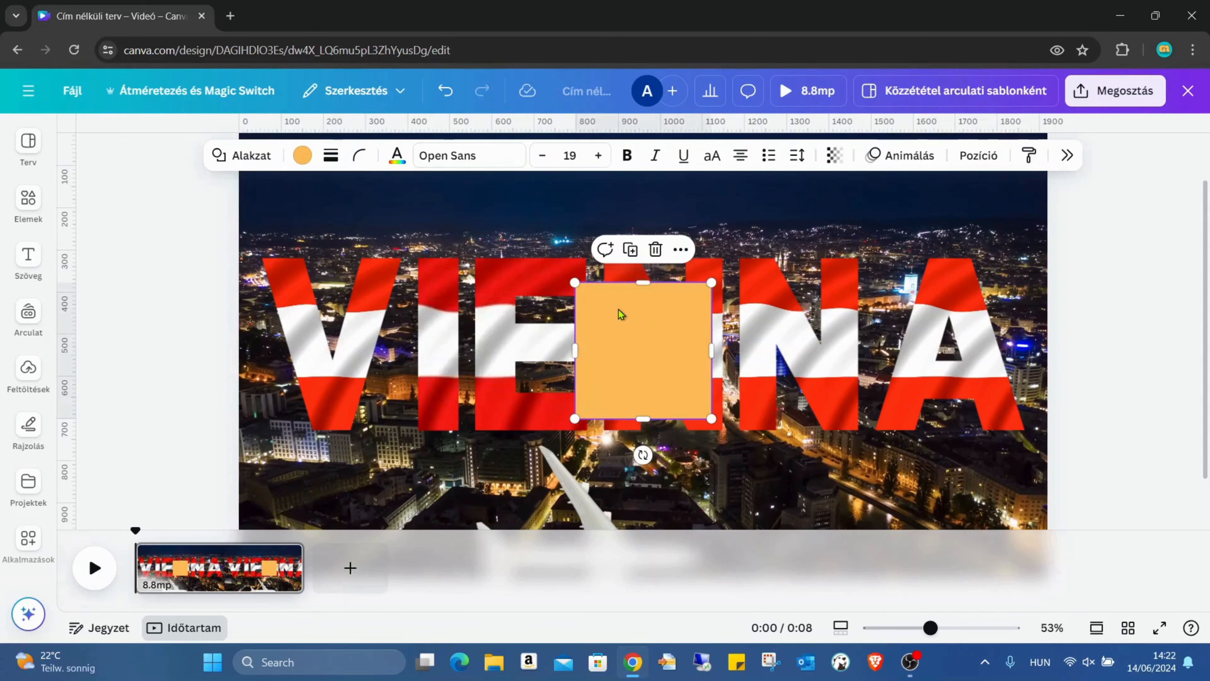
left_click_drag(618, 313, 814, 313)
mouse_move(813, 486)
left_mouse_down()
mouse_move(843, 502)
mouse_move(816, 508)
left_mouse_up()
scroll(872, 482, "down", 2)
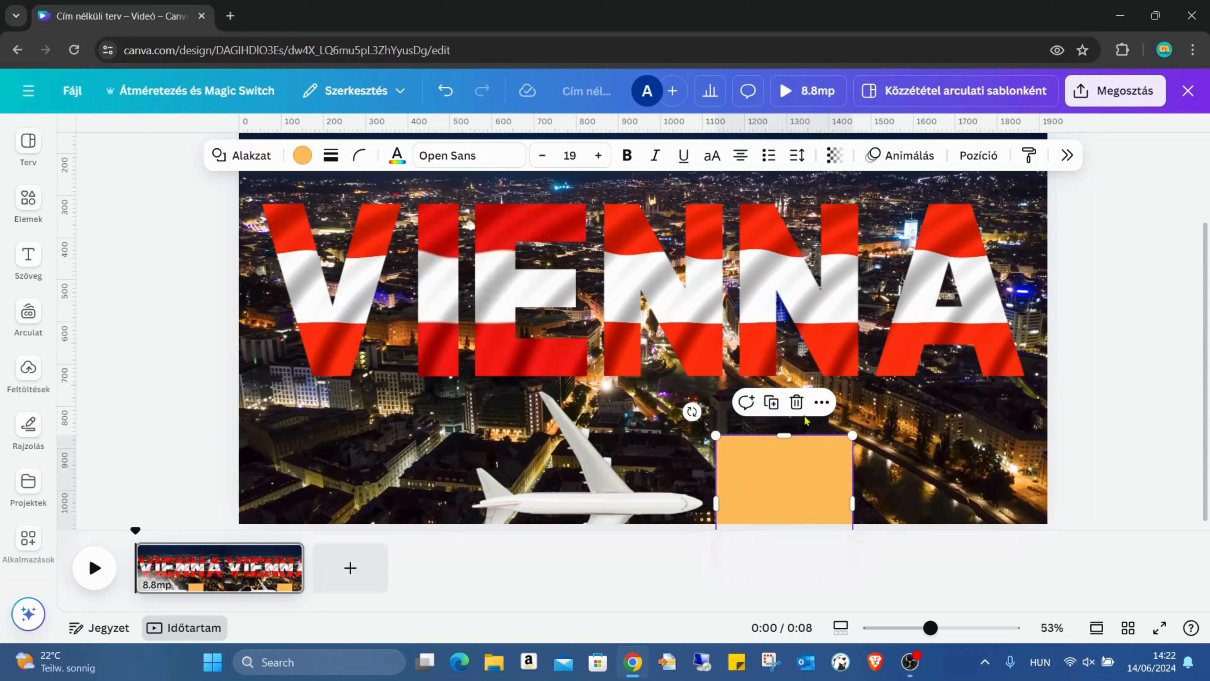
Duplicate the square, place the copy behind the airplane's tail, and bring both squares right up against the airplane
left_click(777, 404)
left_click_drag(780, 445, 403, 485)
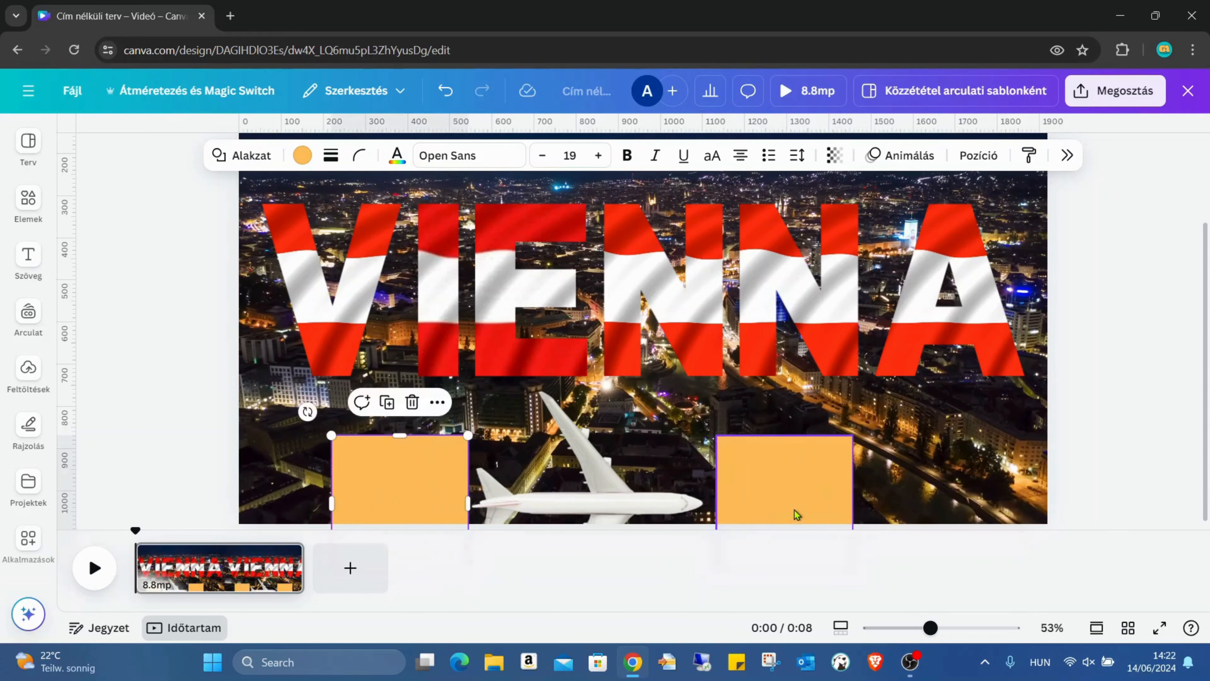
left_click(792, 497)
left_click_drag(792, 497, 781, 496)
left_click_drag(412, 494, 419, 493)
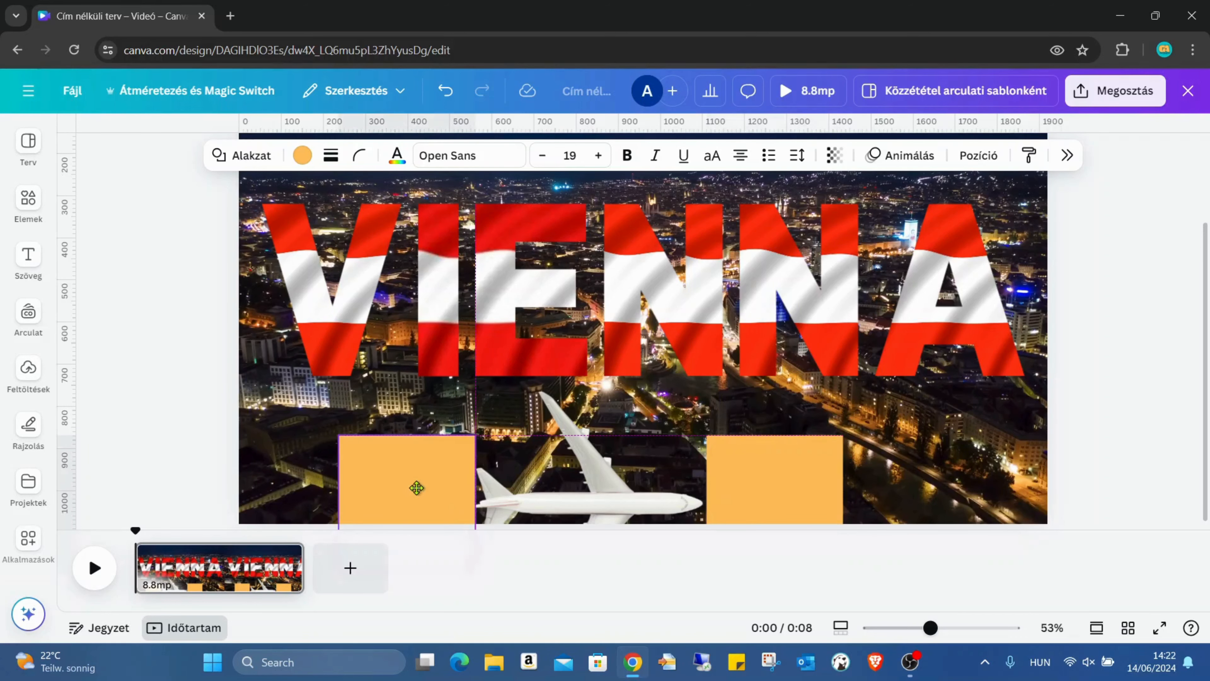
Remove the fill colour from both squares beside the airplane so they are transparent
left_click(816, 488)
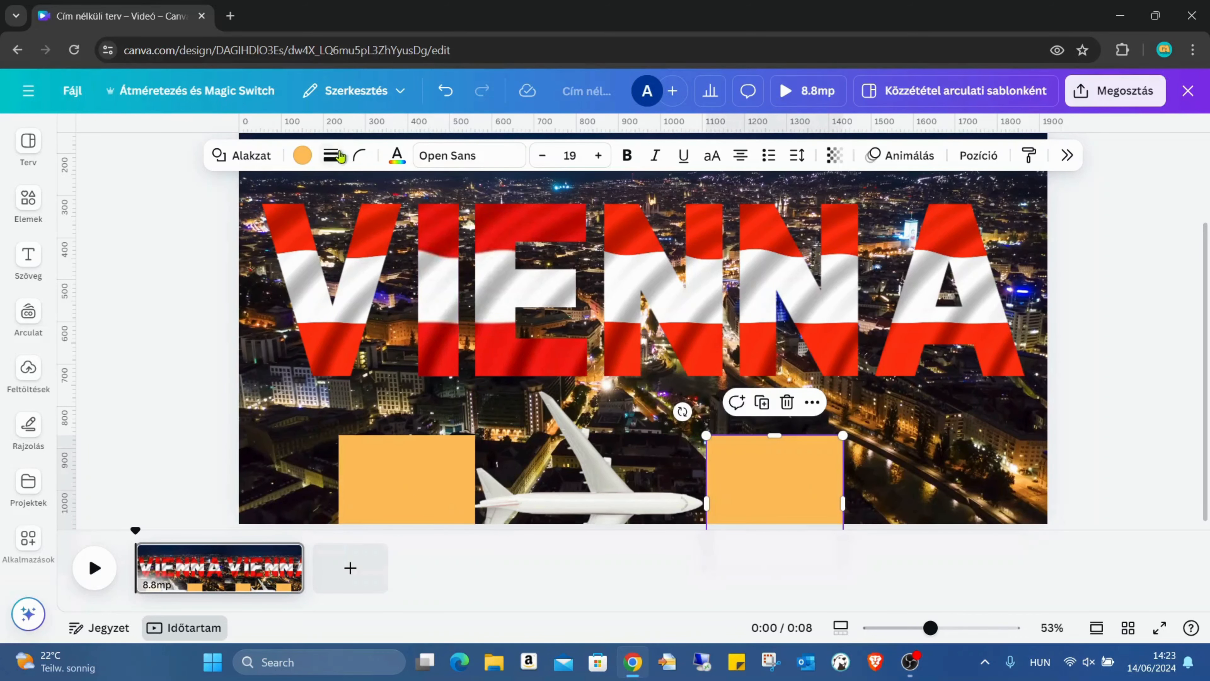
left_click(302, 156)
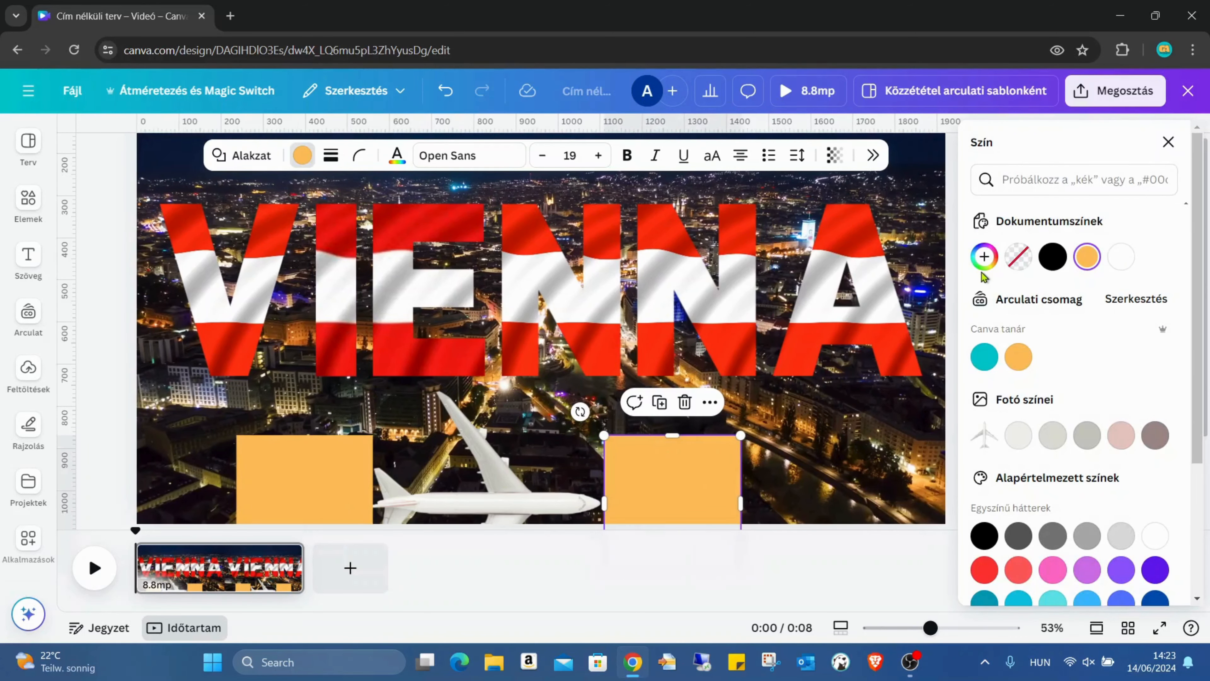
left_click(1018, 264)
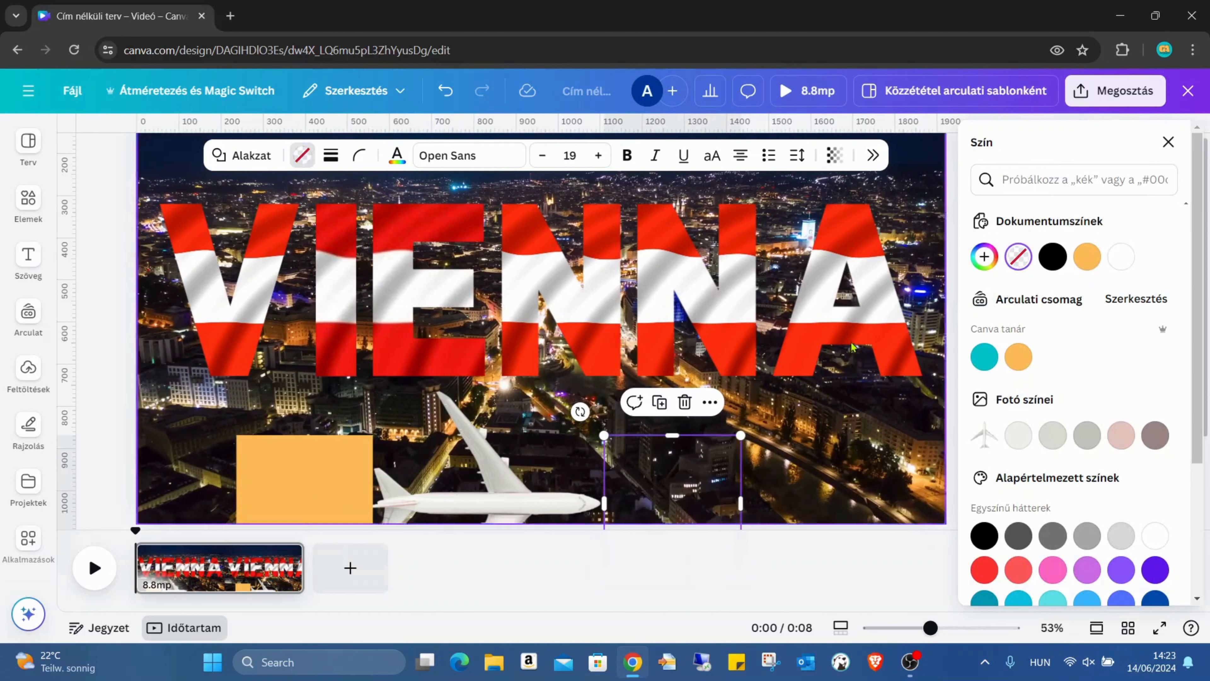
left_click(312, 473)
left_click(1022, 269)
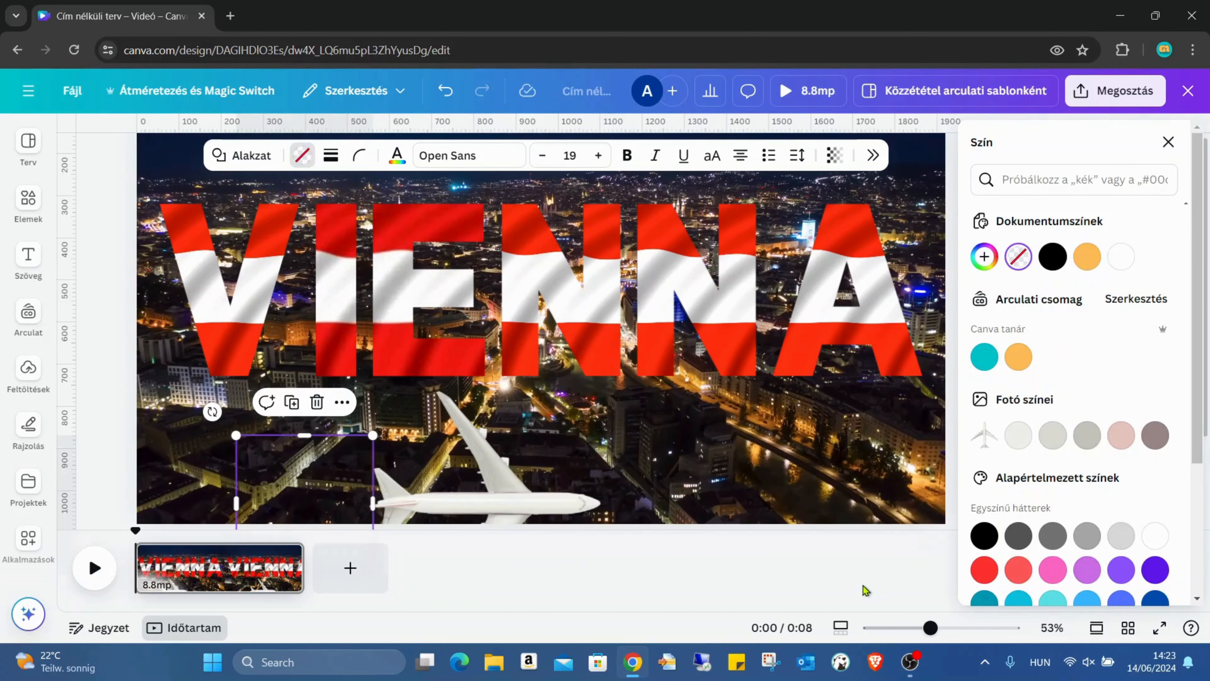
Group the airplane together with the two transparent squares
left_click(200, 525)
left_click_drag(275, 488, 911, 523)
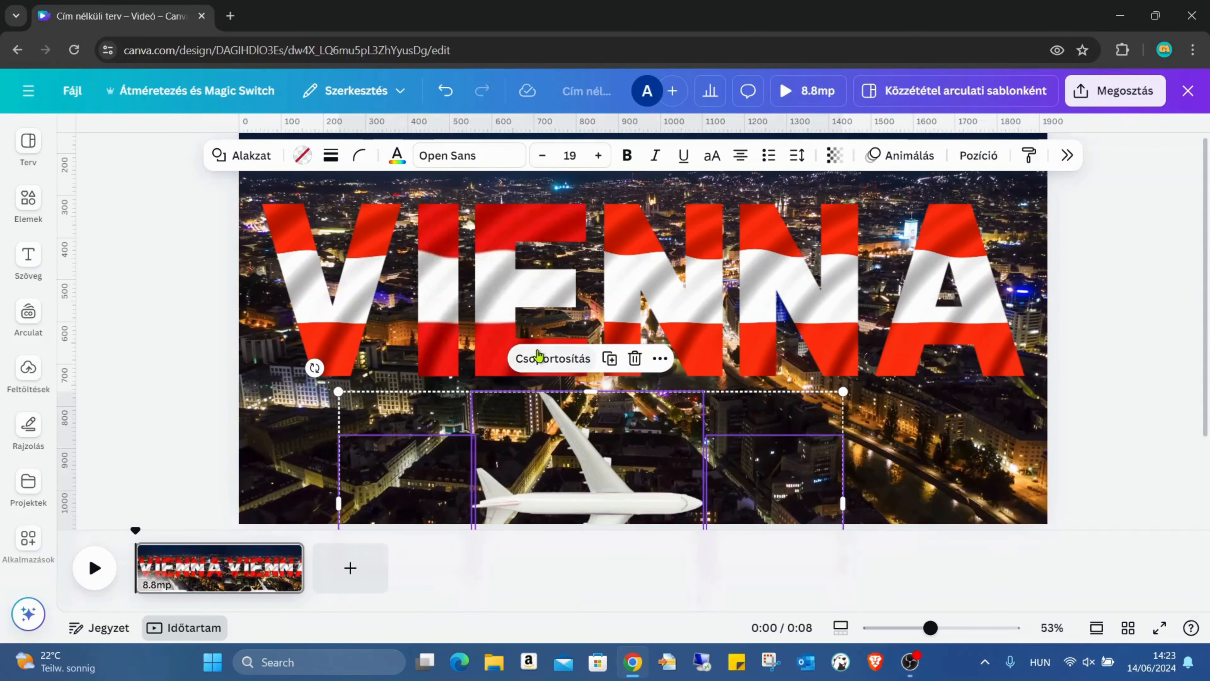
left_click(542, 363)
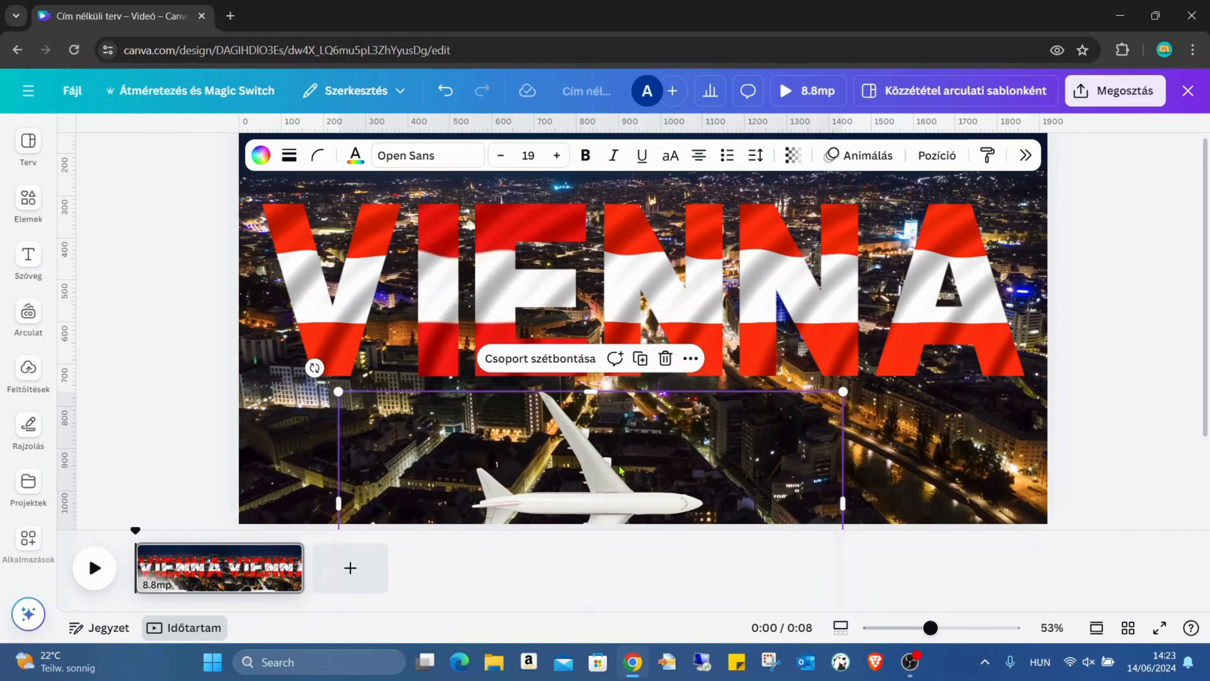
Move the airplane group so the airplane sits beyond the page's left edge, and centre the group vertically on the page
left_click_drag(620, 470, 157, 247)
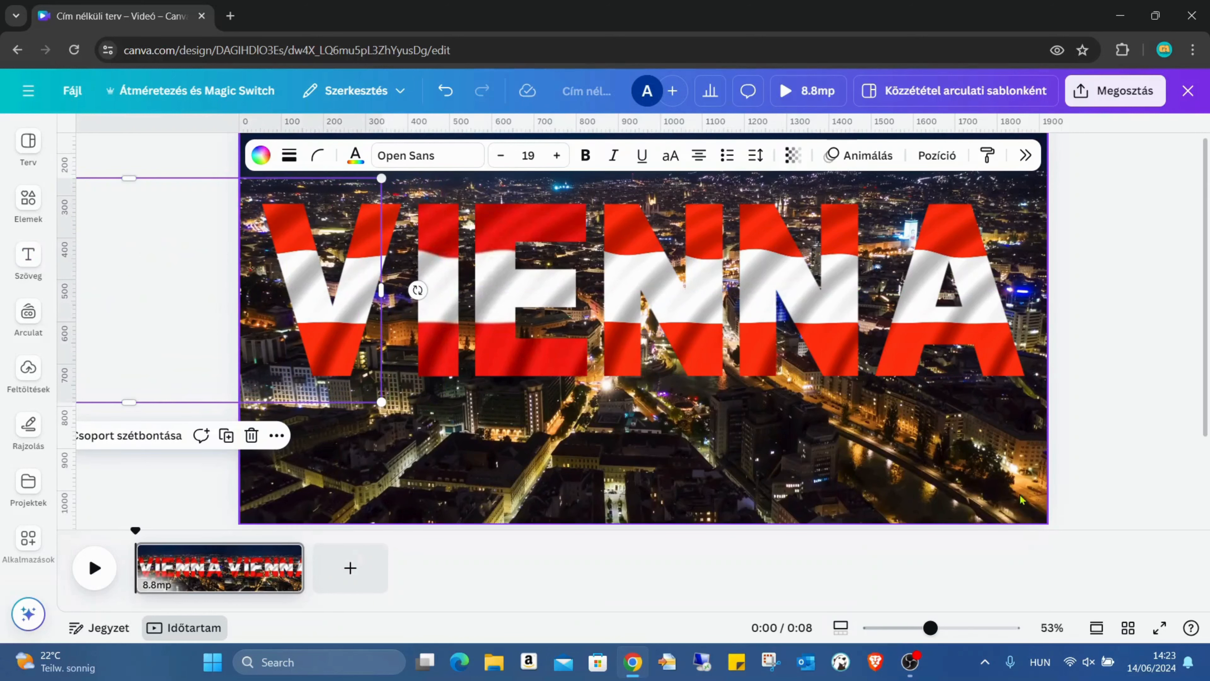
left_click_drag(927, 628, 918, 629)
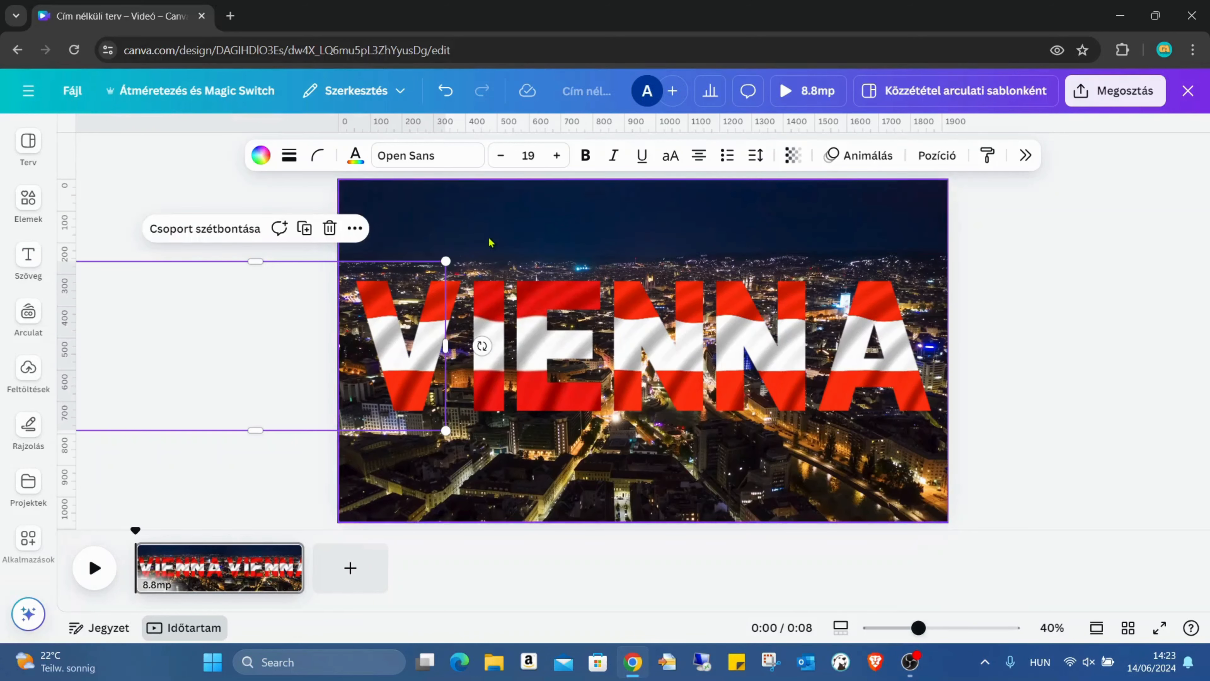
left_click(936, 157)
left_click(1009, 382)
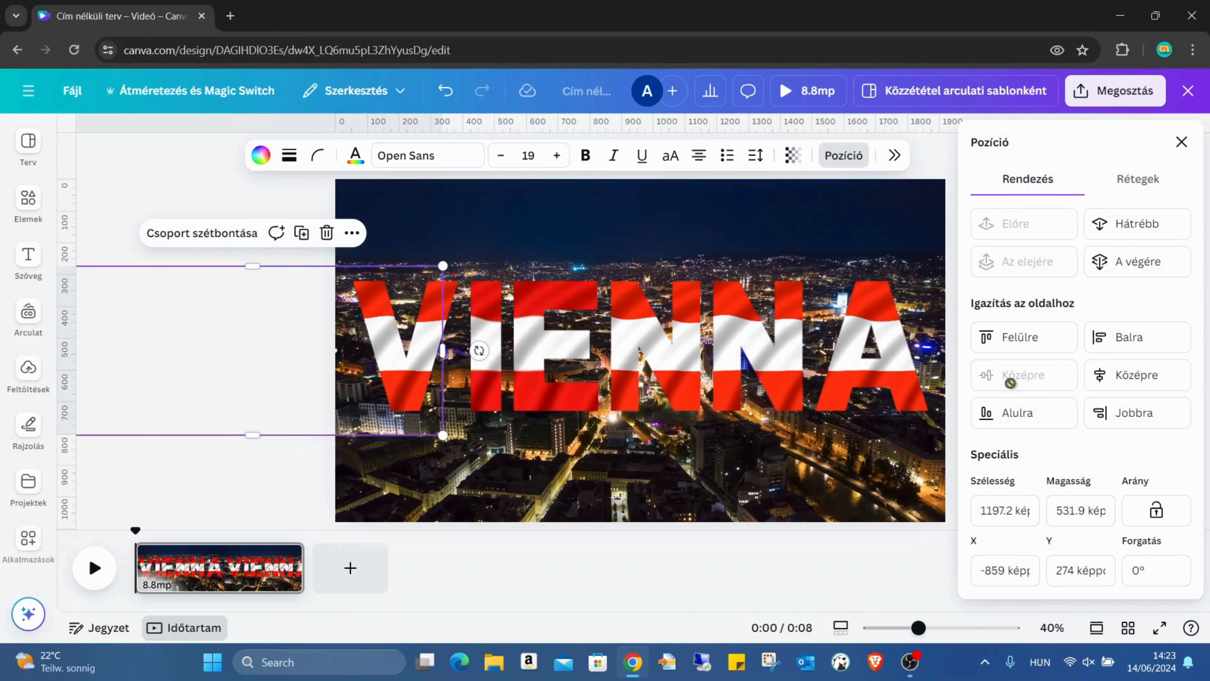
left_click(833, 465)
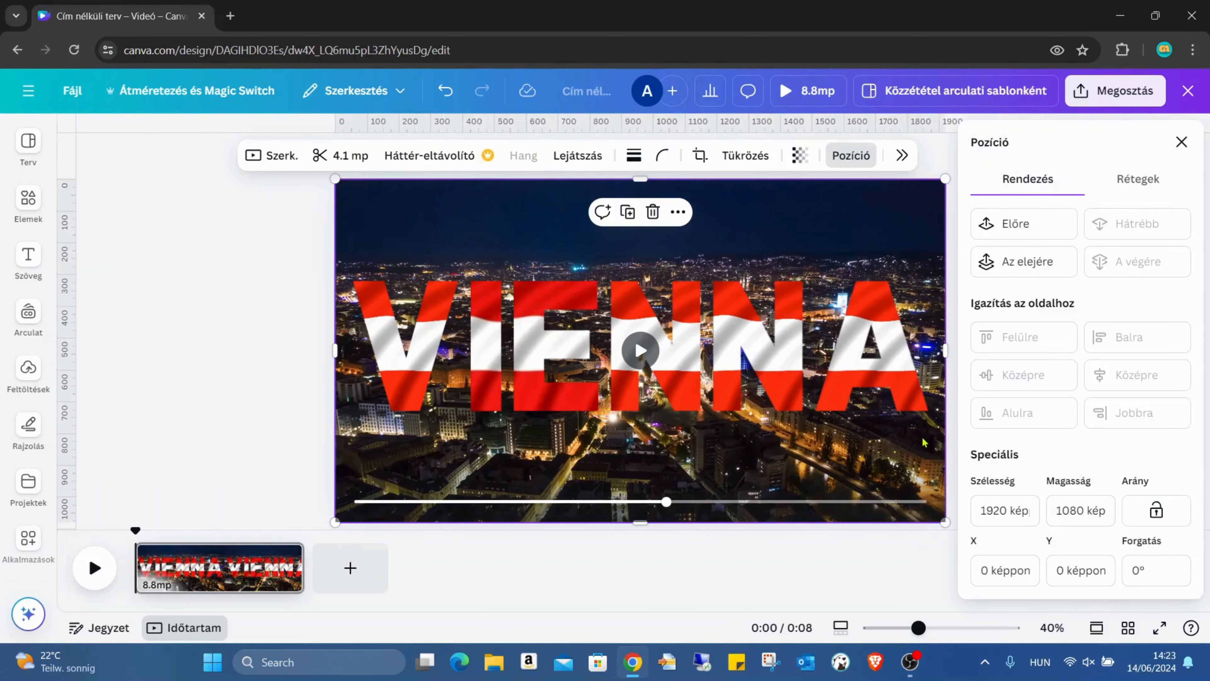
left_click_drag(923, 442, 874, 348)
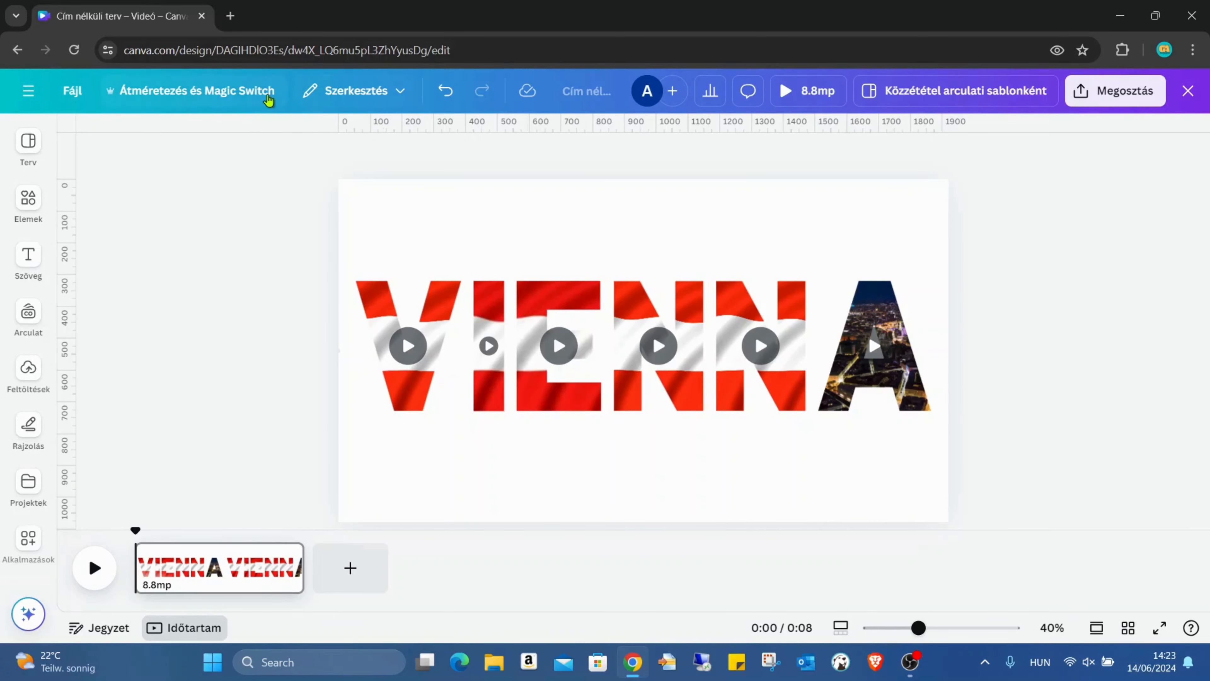
left_click(446, 91)
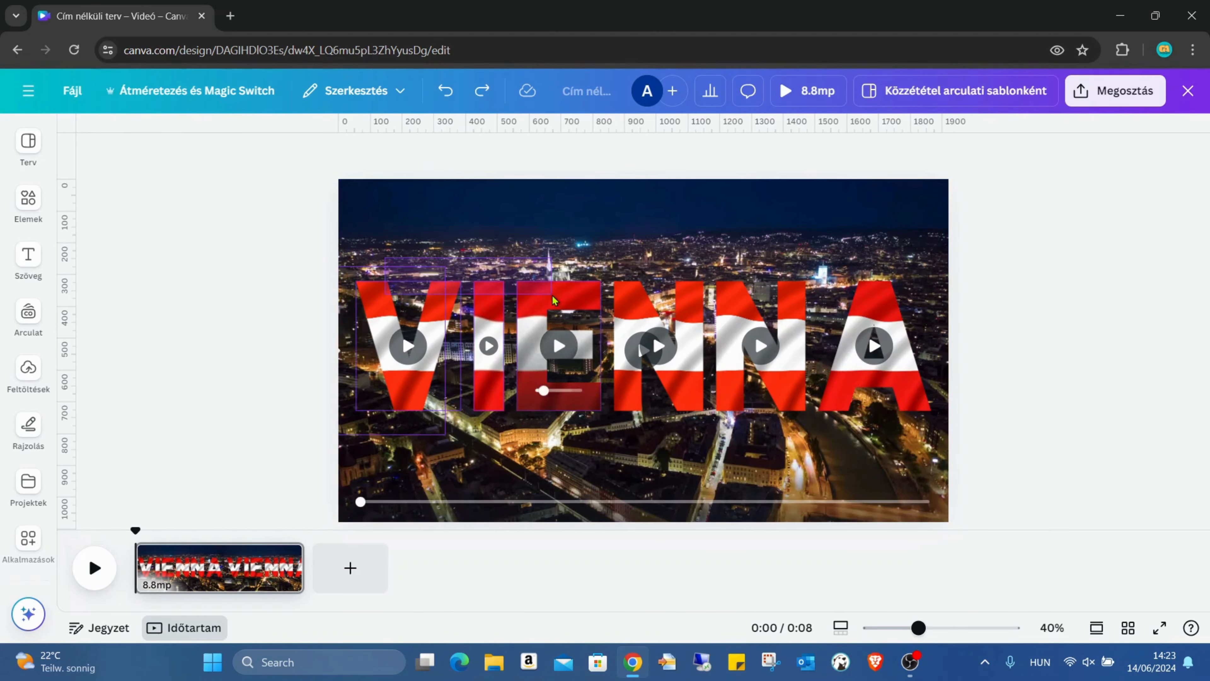
Align all six VIENNA letter frames and the airplane group to a common vertical middle
key("ctrl+a")
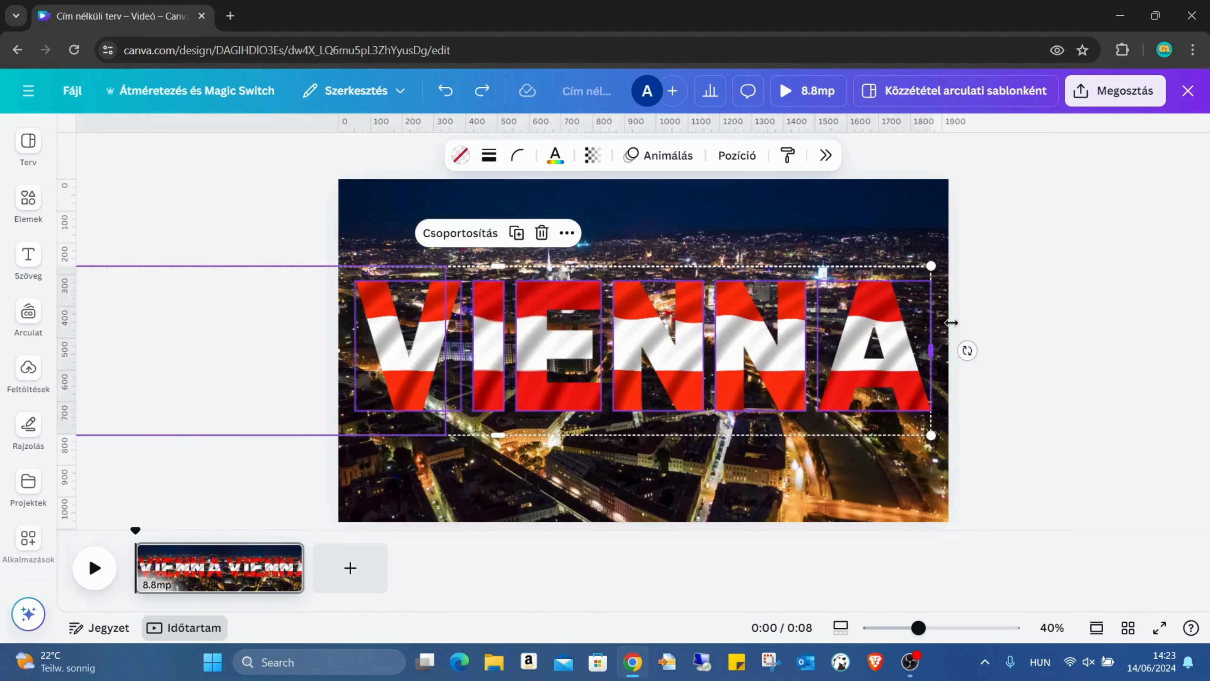
left_click(738, 157)
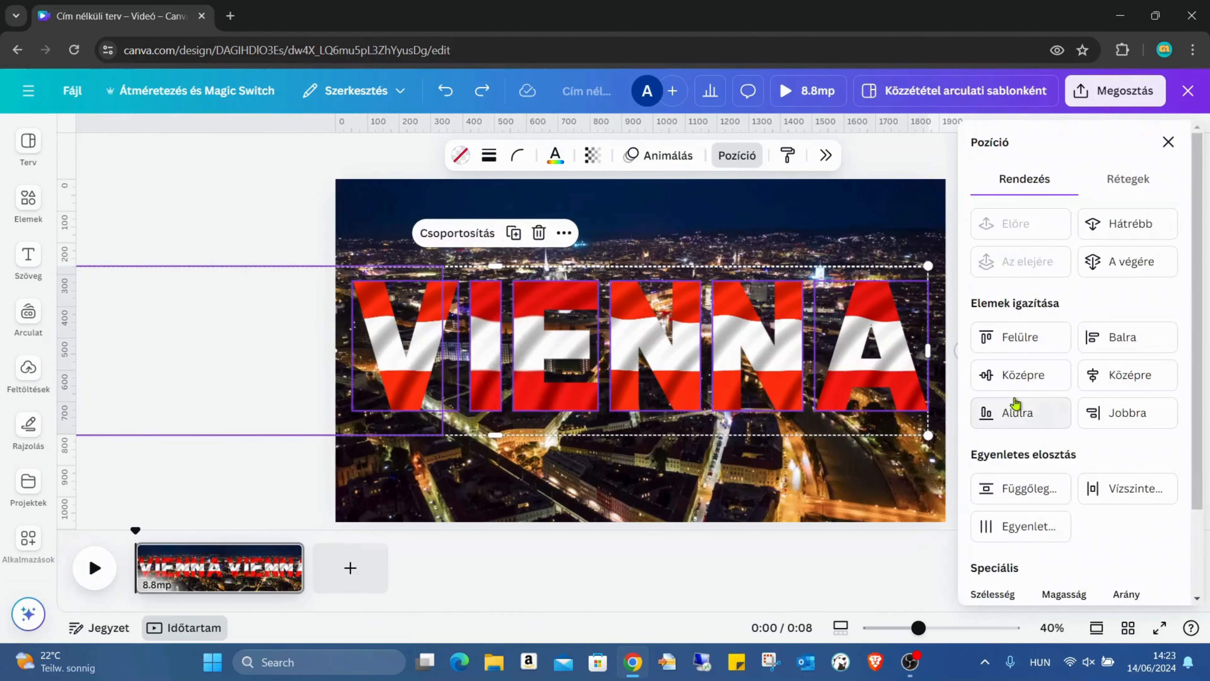
left_click(1016, 385)
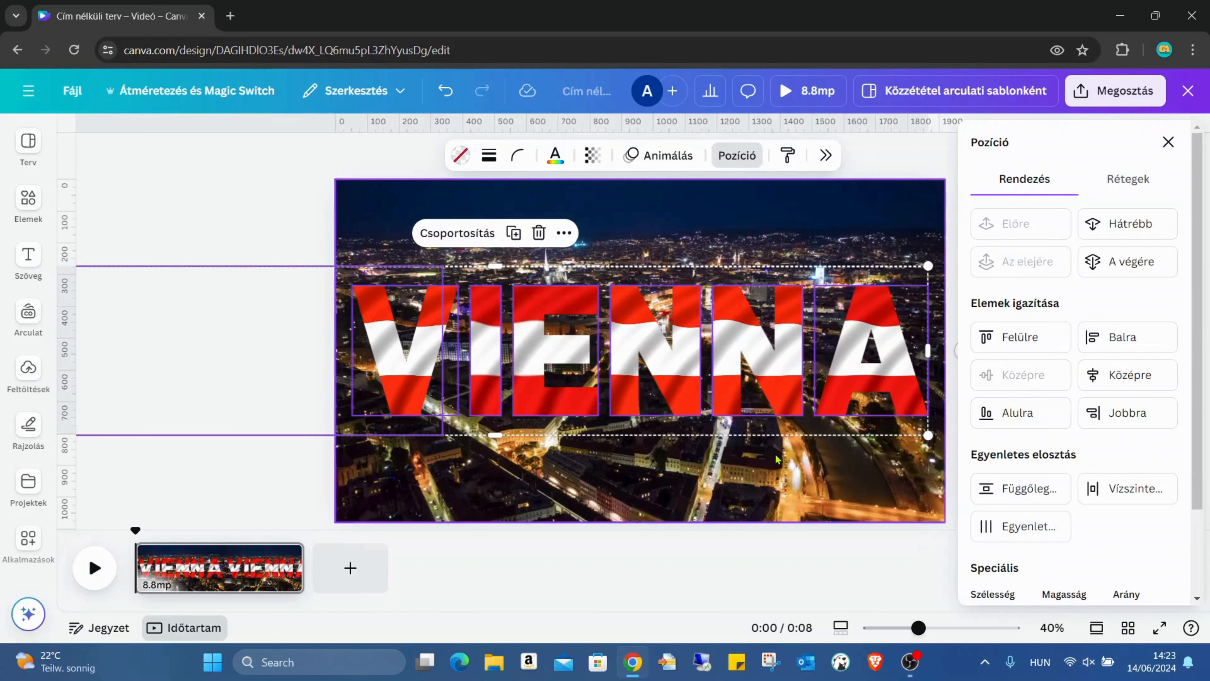
Try to create a custom movement animation for the airplane group, starting from beyond the page's left edge
left_click(347, 426)
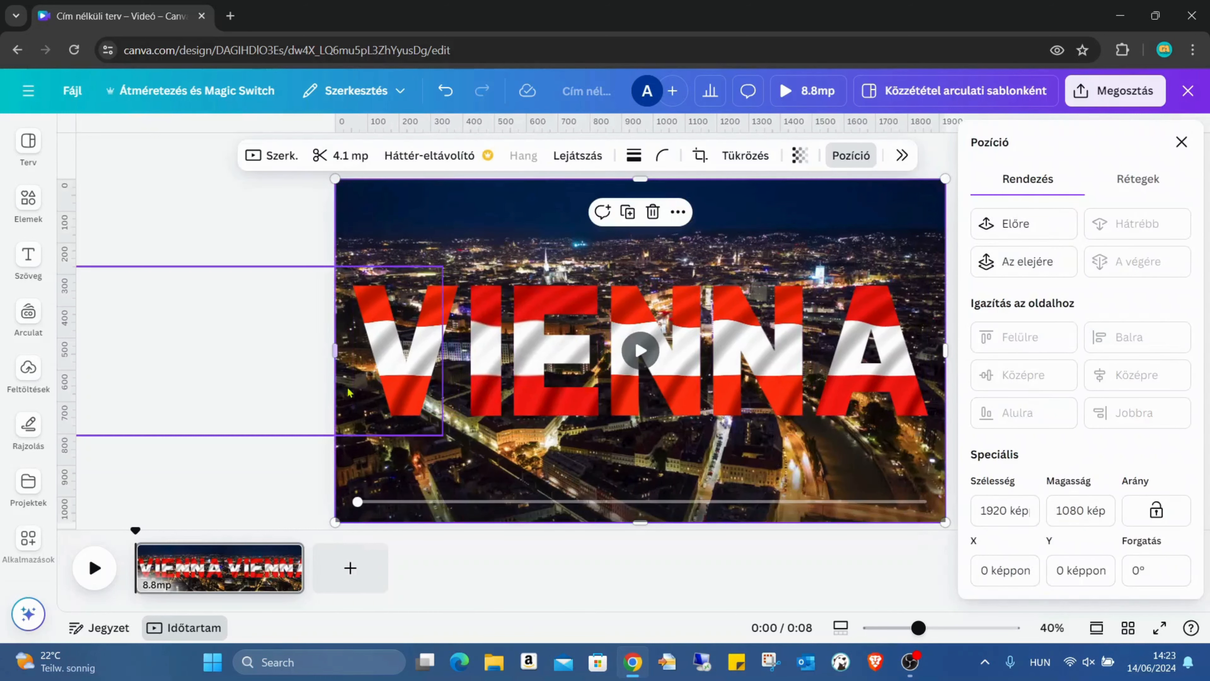
left_click(358, 395)
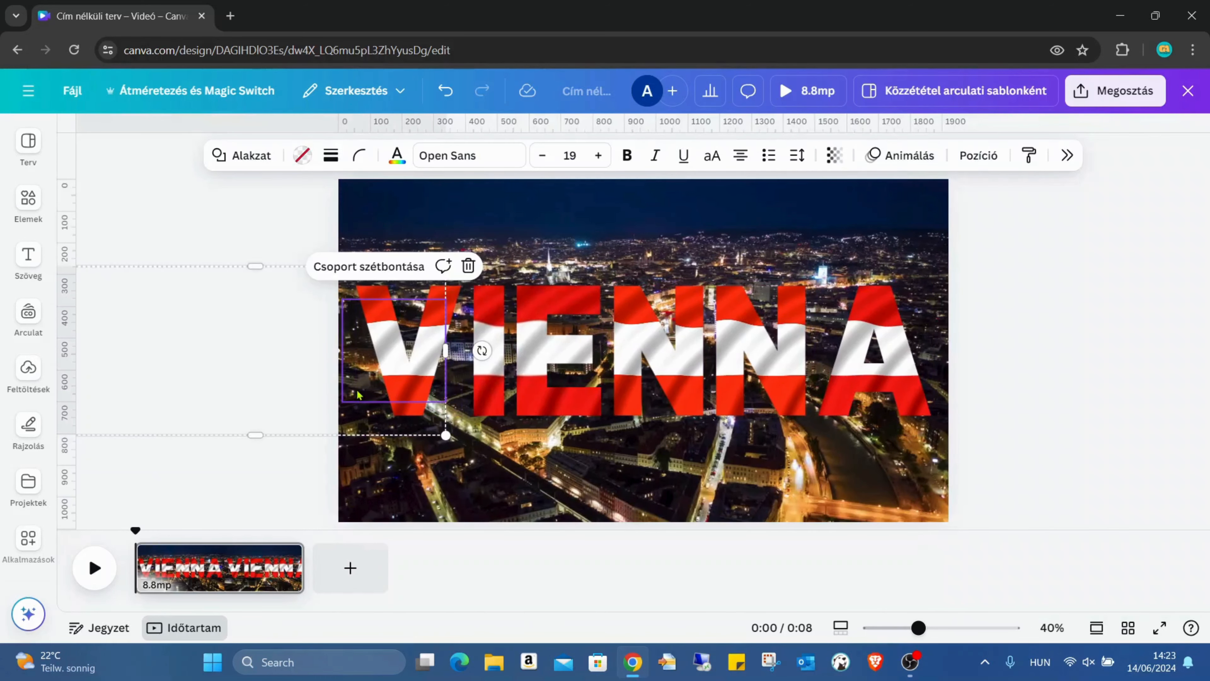
left_click(353, 426)
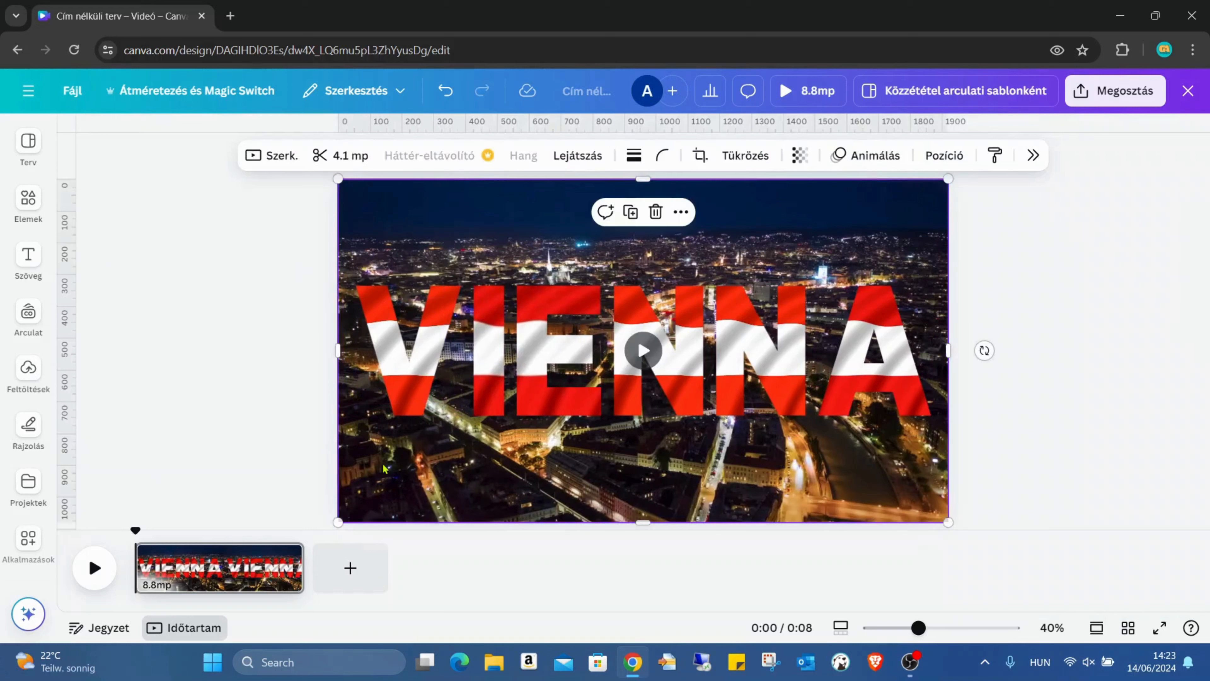
left_click(350, 429)
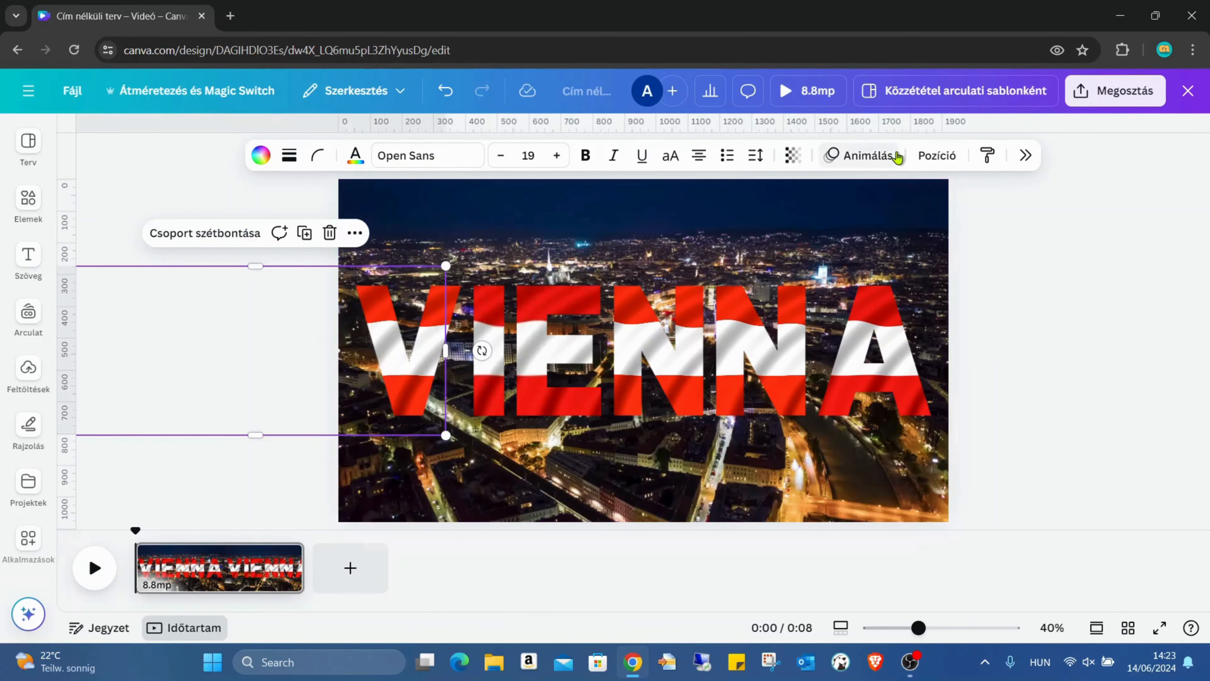
left_click(868, 156)
left_click(1043, 329)
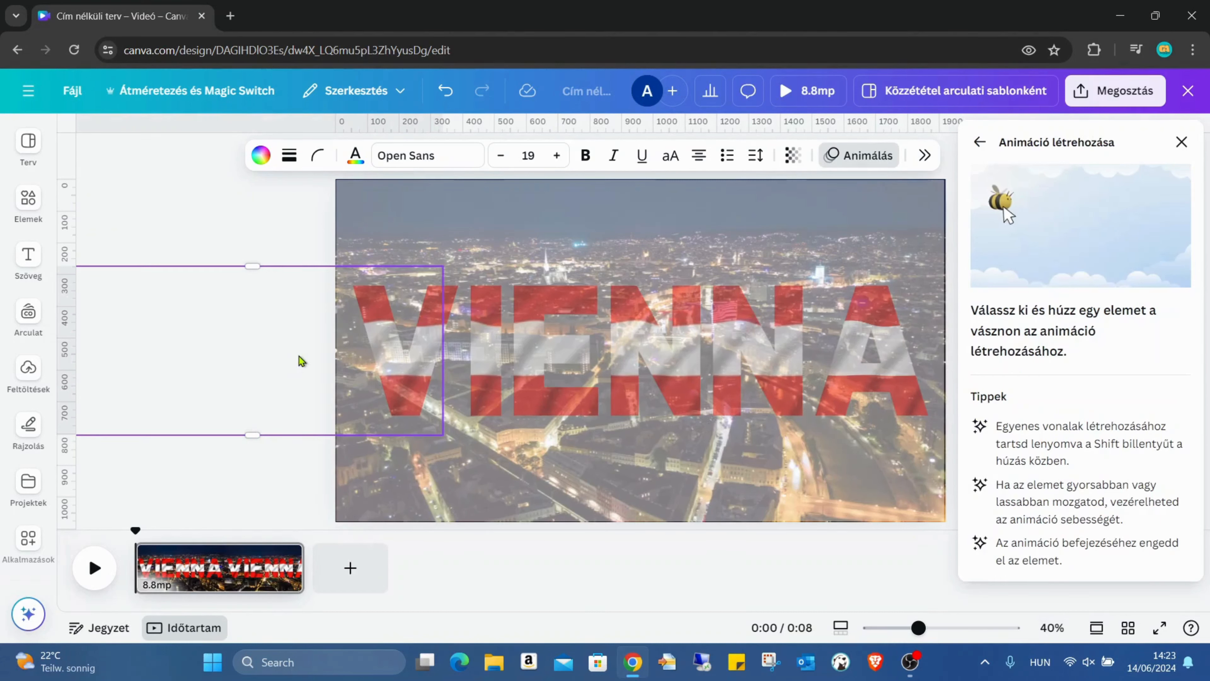
mouse_move(314, 361)
left_mouse_down()
mouse_move(852, 351)
mouse_move(306, 368)
mouse_move(186, 346)
mouse_move(215, 346)
left_mouse_up()
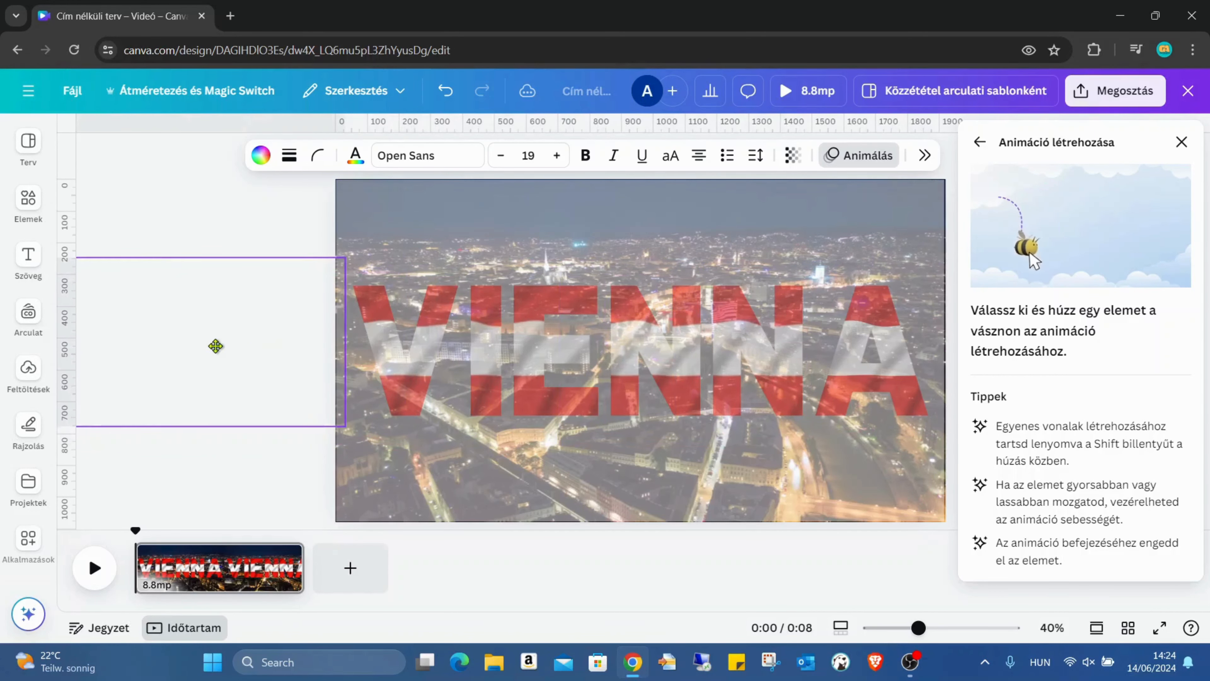
Leave animation creation and shift the airplane group slightly right so its right end overlaps the page's left edge
left_click(421, 426)
left_click(360, 375)
left_click(337, 381)
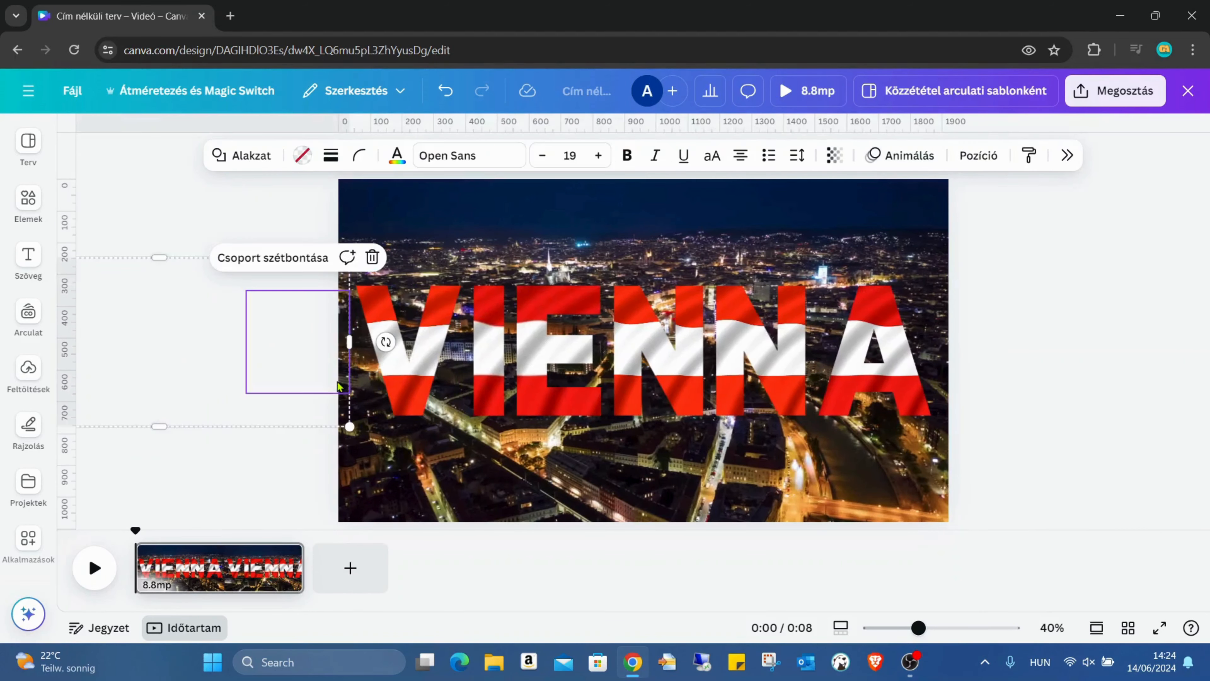
left_click(318, 409)
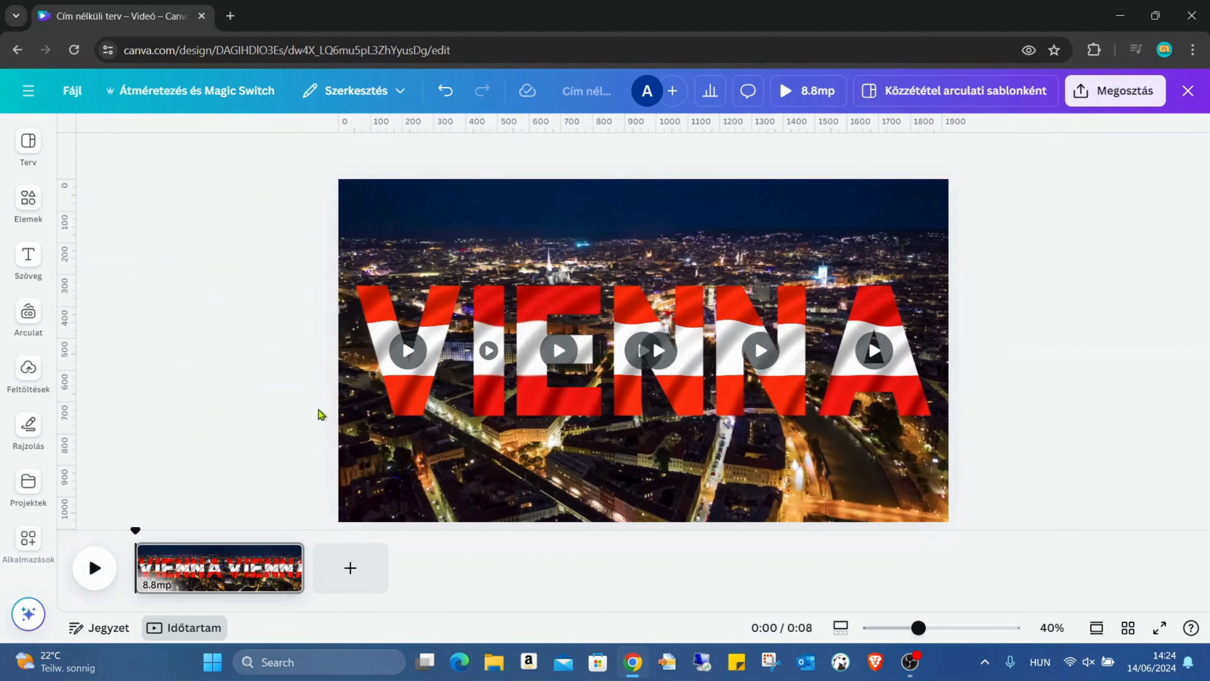
left_click(345, 406)
left_click_drag(304, 411, 322, 409)
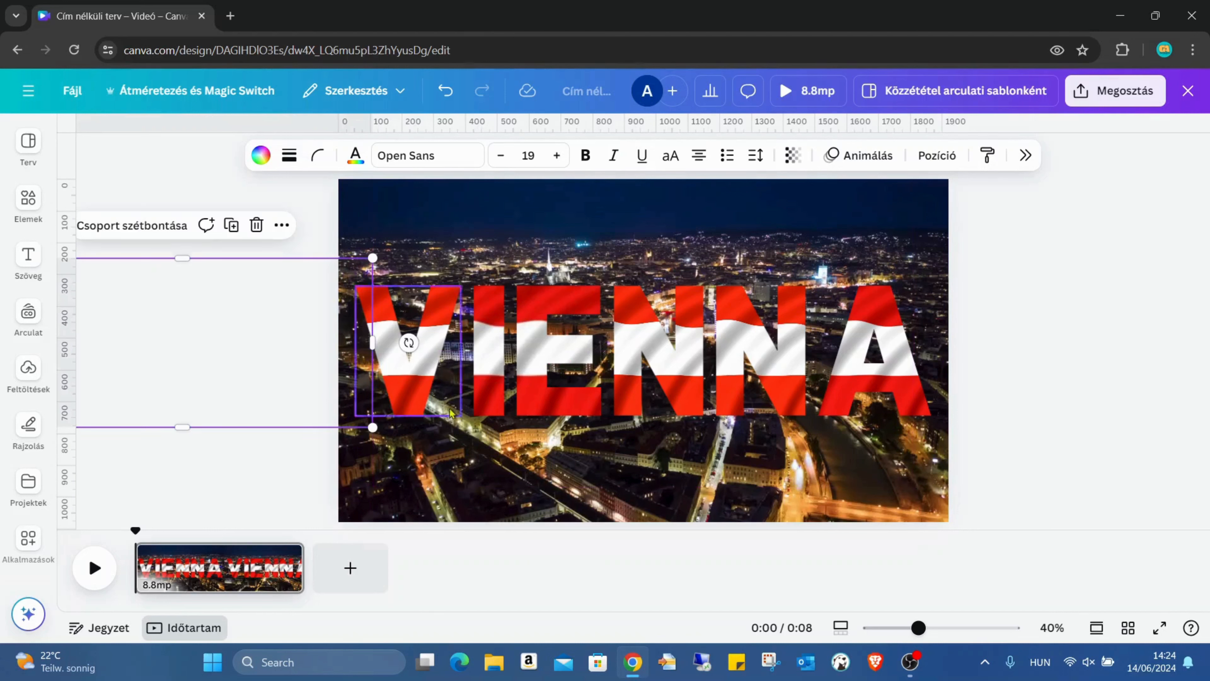
Try a custom movement path taking the airplane group across the page beyond the right edge, and delete that path
left_click(842, 162)
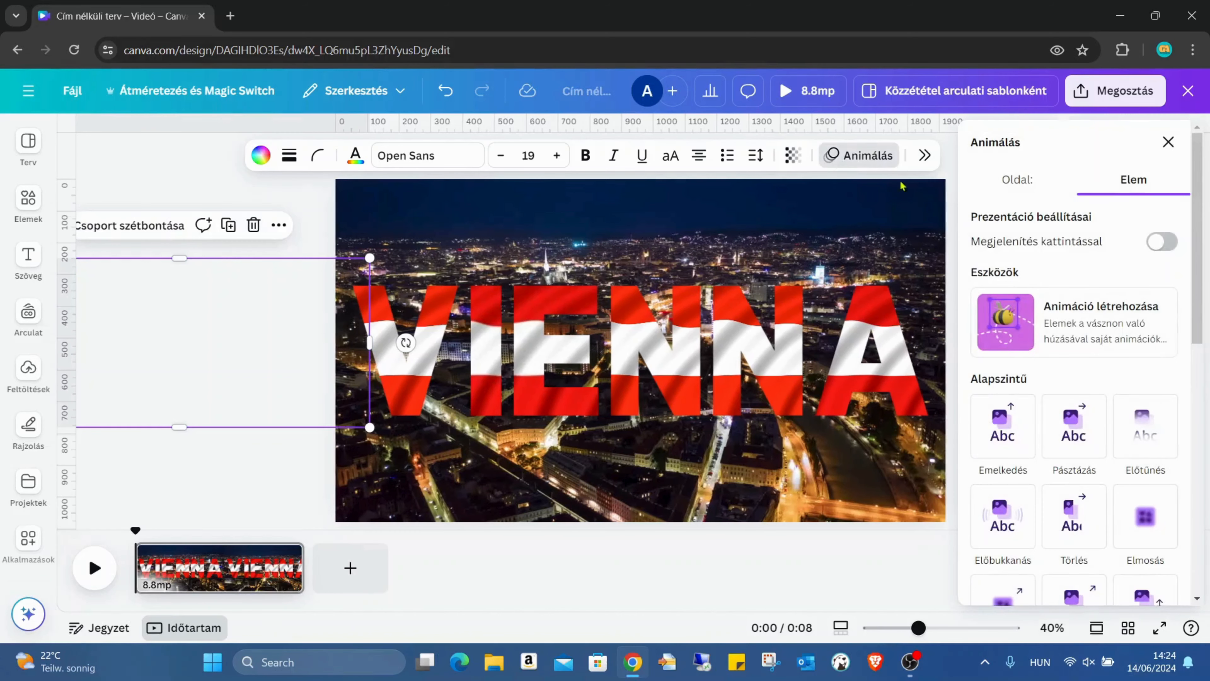
left_click(1021, 327)
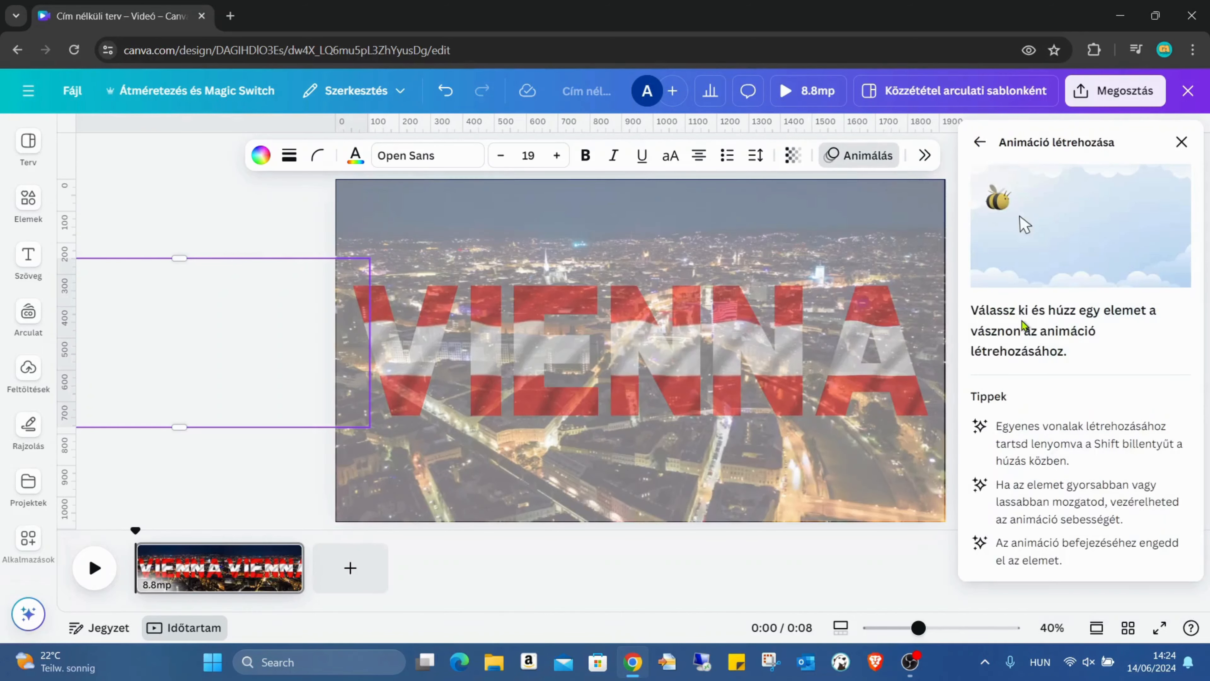
mouse_move(280, 329)
left_mouse_down()
mouse_move(1162, 339)
mouse_move(675, 345)
mouse_move(1085, 334)
mouse_move(322, 333)
mouse_move(428, 349)
mouse_move(1107, 342)
left_mouse_up()
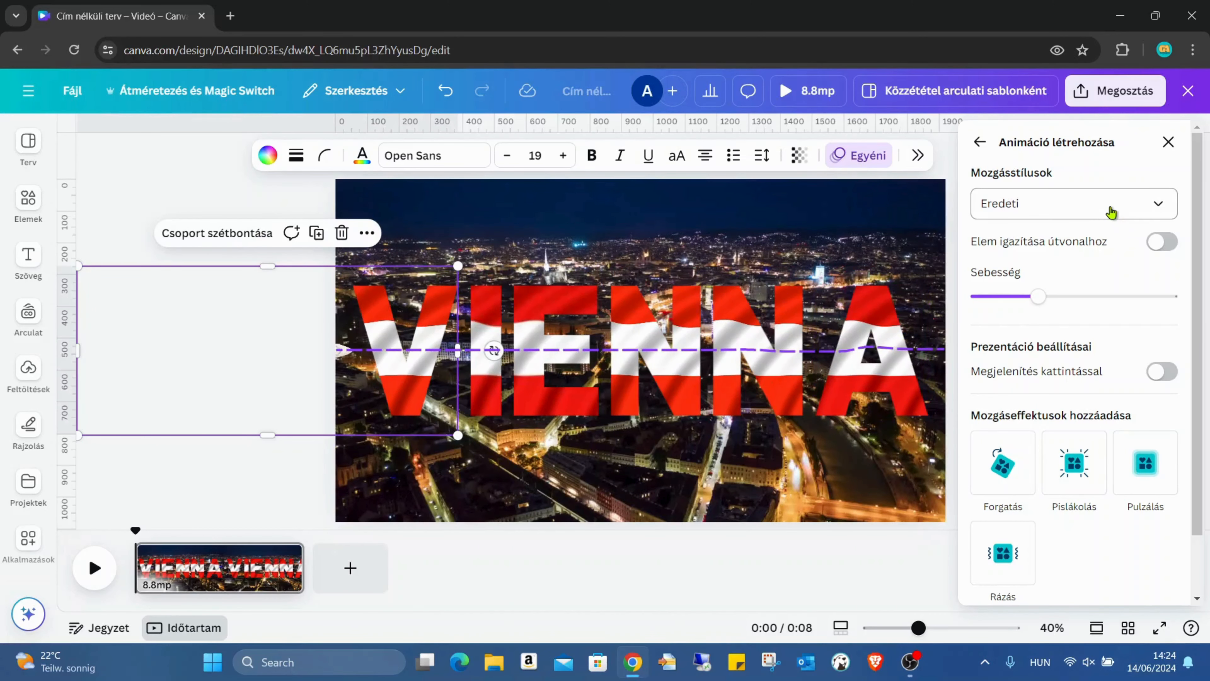
scroll(1062, 501, "down", 2)
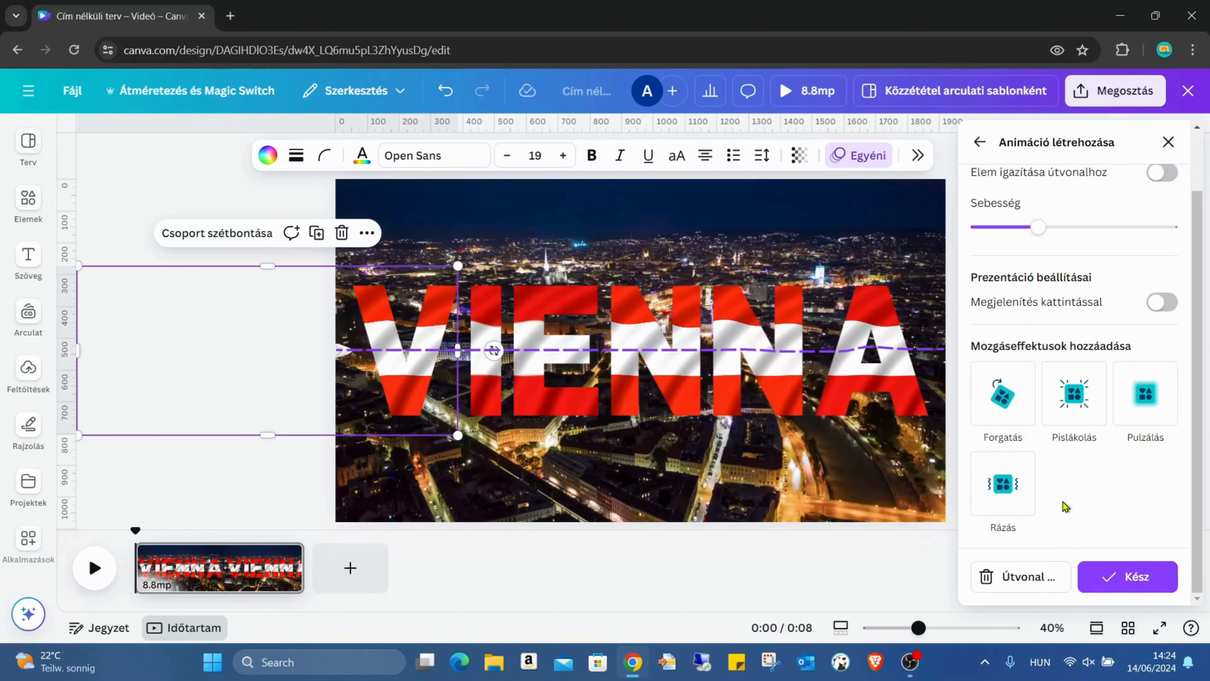
left_click(1024, 576)
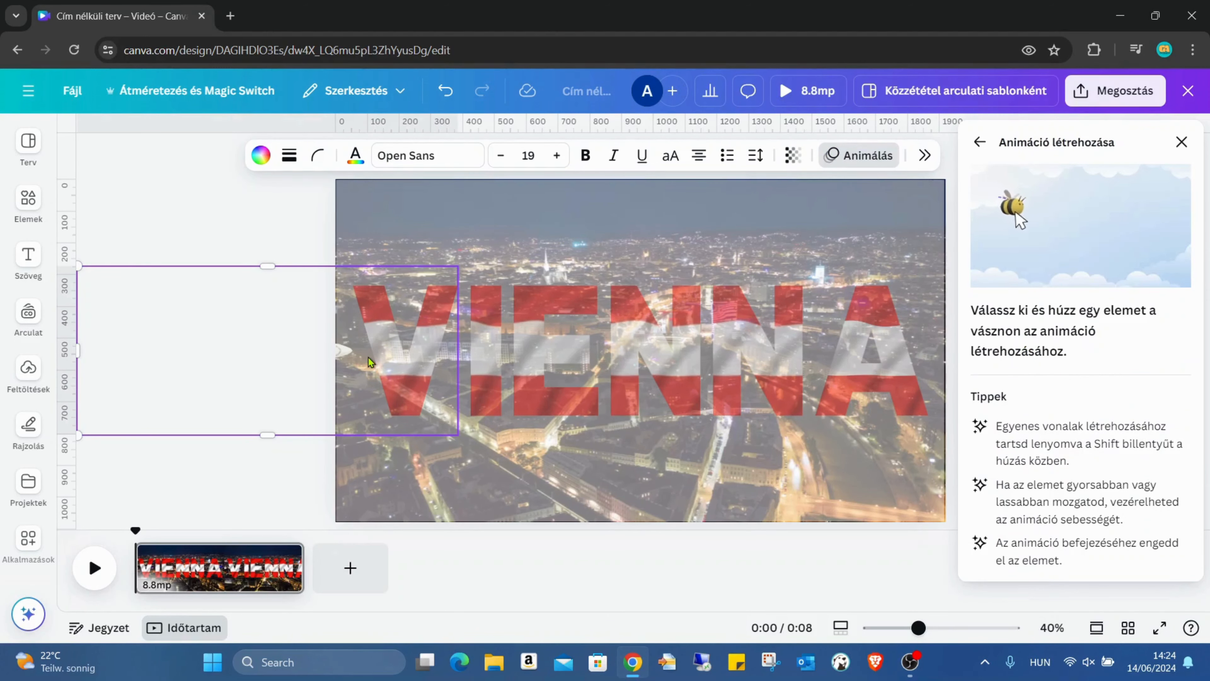
Create a straight custom movement path for the airplane group across the page beyond its right edge, using the Egyenletes motion style
mouse_move(350, 362)
left_mouse_down()
mouse_move(626, 376)
mouse_move(1116, 364)
left_mouse_up()
left_click(1100, 210)
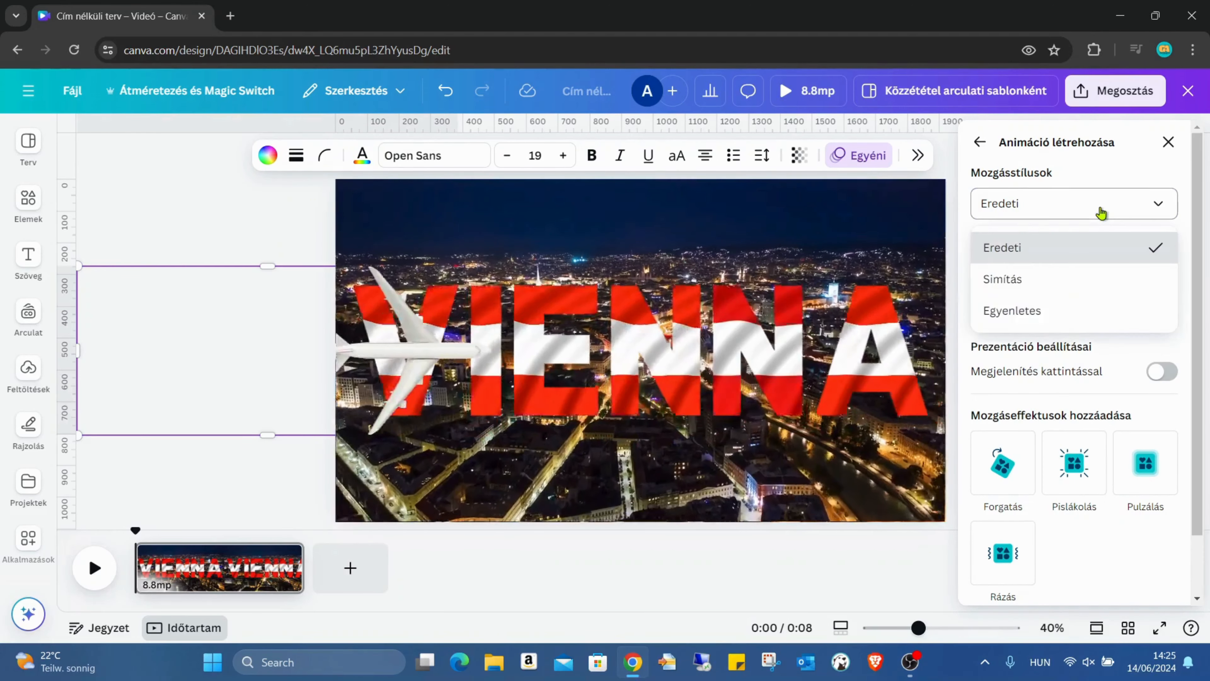
left_click(1048, 315)
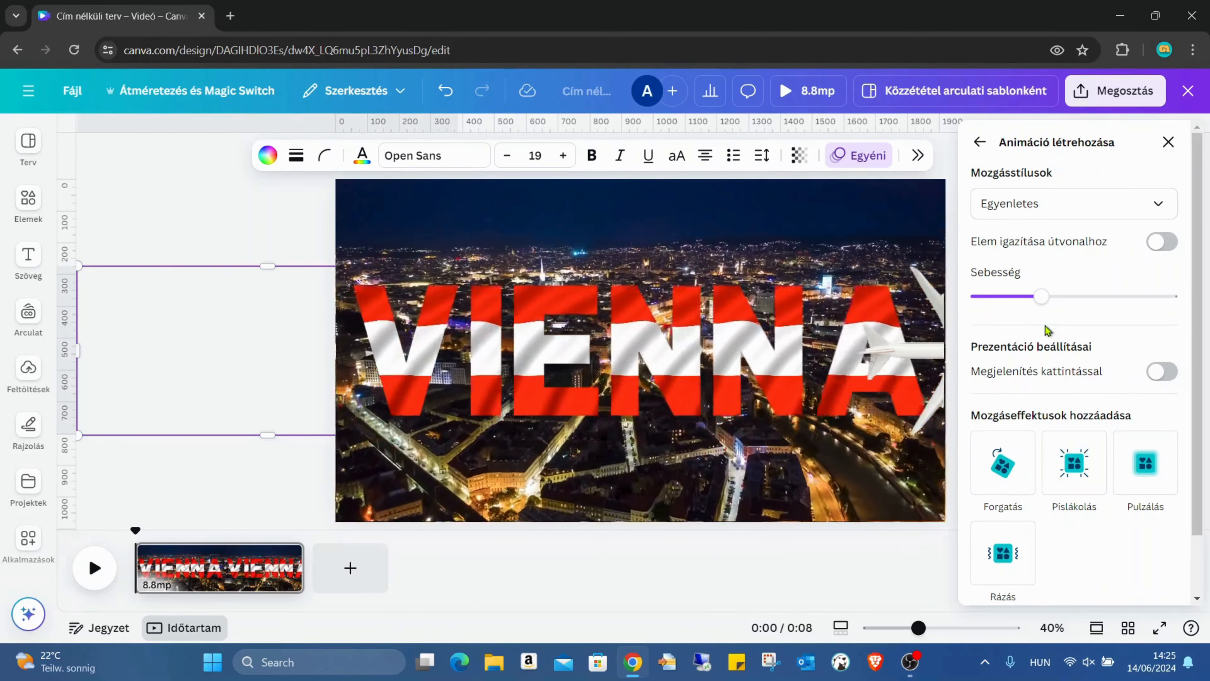
scroll(1068, 405, "down", 2)
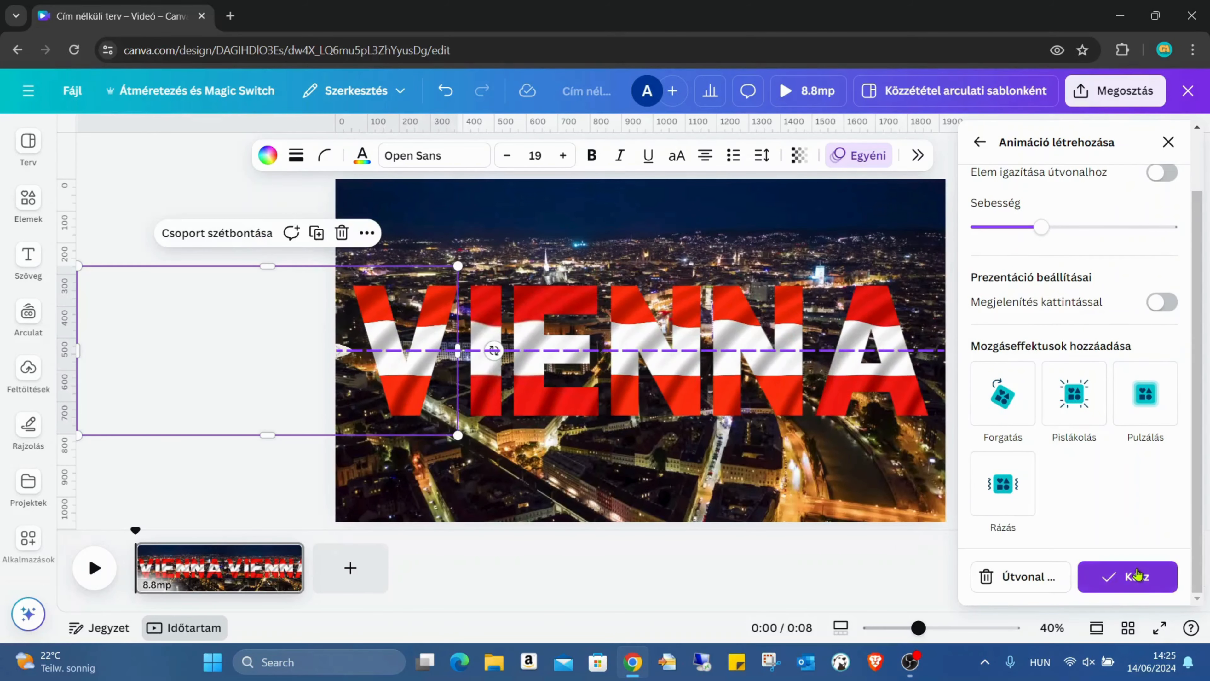
left_click(1136, 576)
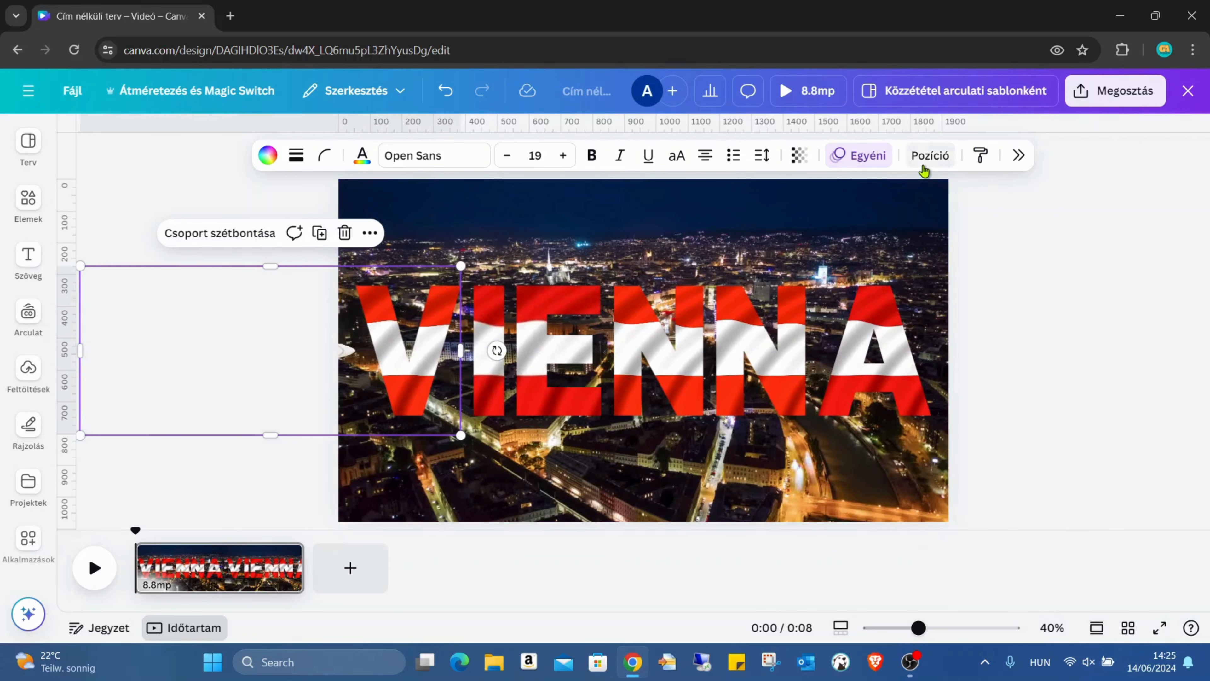
Arrange the letter layers in the order V, I, E, N, N, A beneath the airplane group
left_click(929, 155)
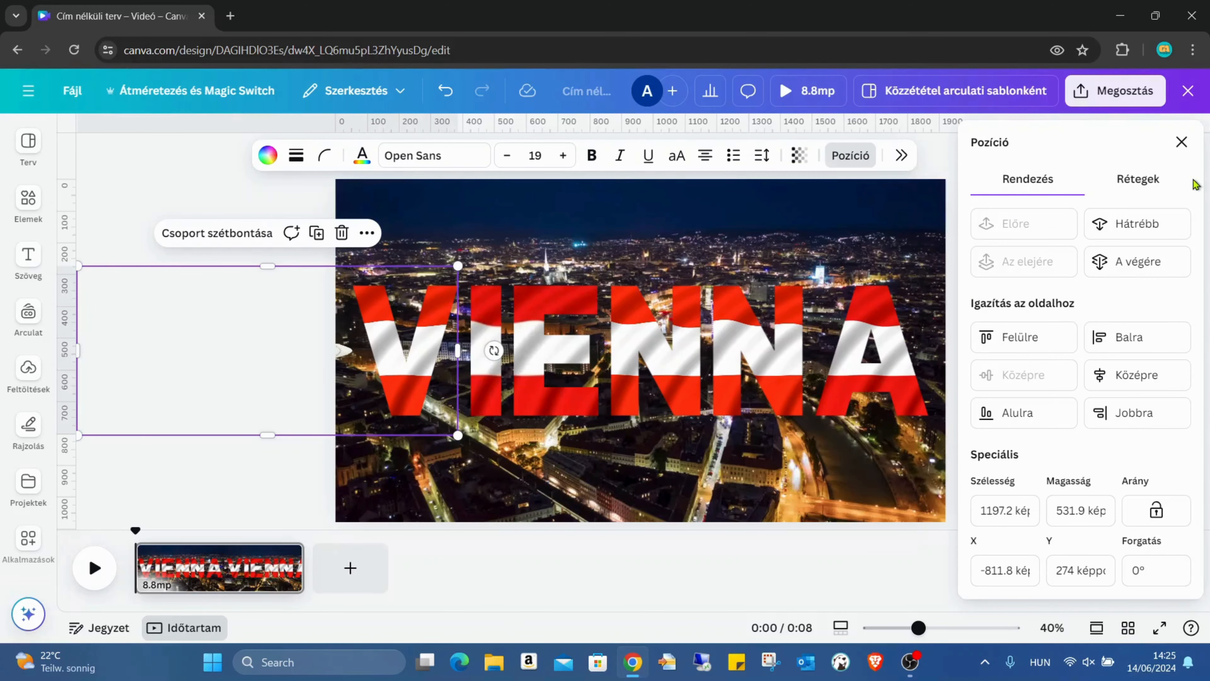
left_click(1142, 182)
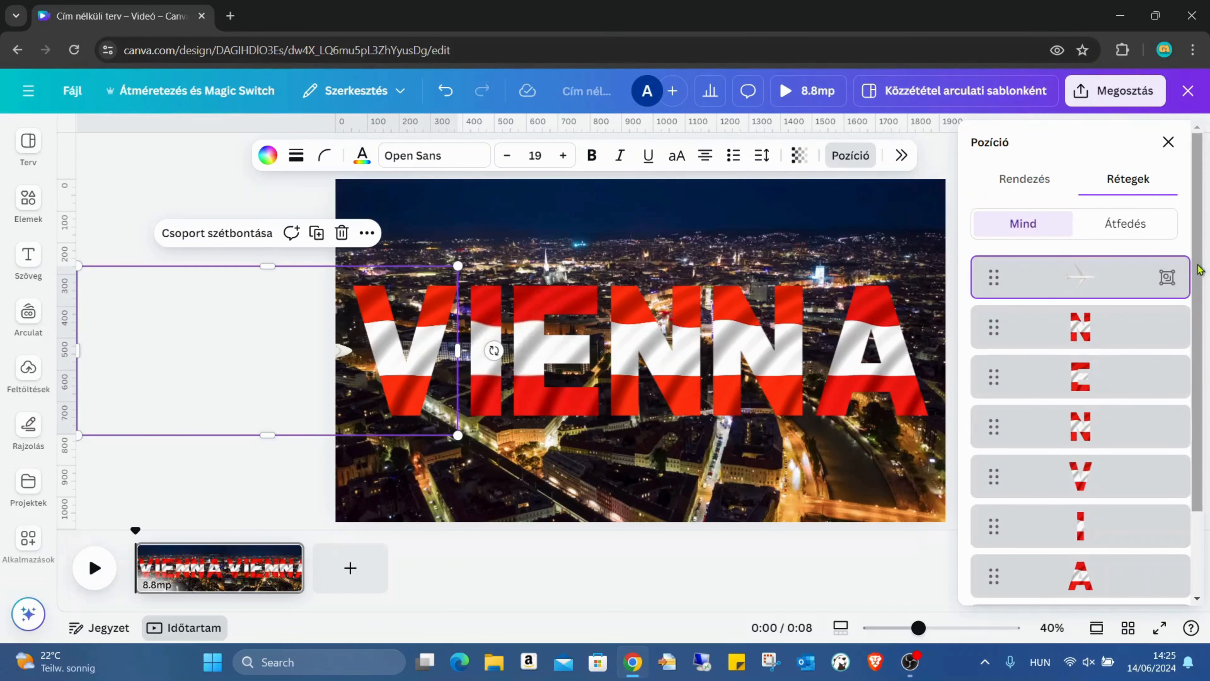
left_click_drag(1136, 479, 1116, 305)
left_click_drag(1109, 542, 1104, 361)
left_click_drag(1117, 496, 1117, 465)
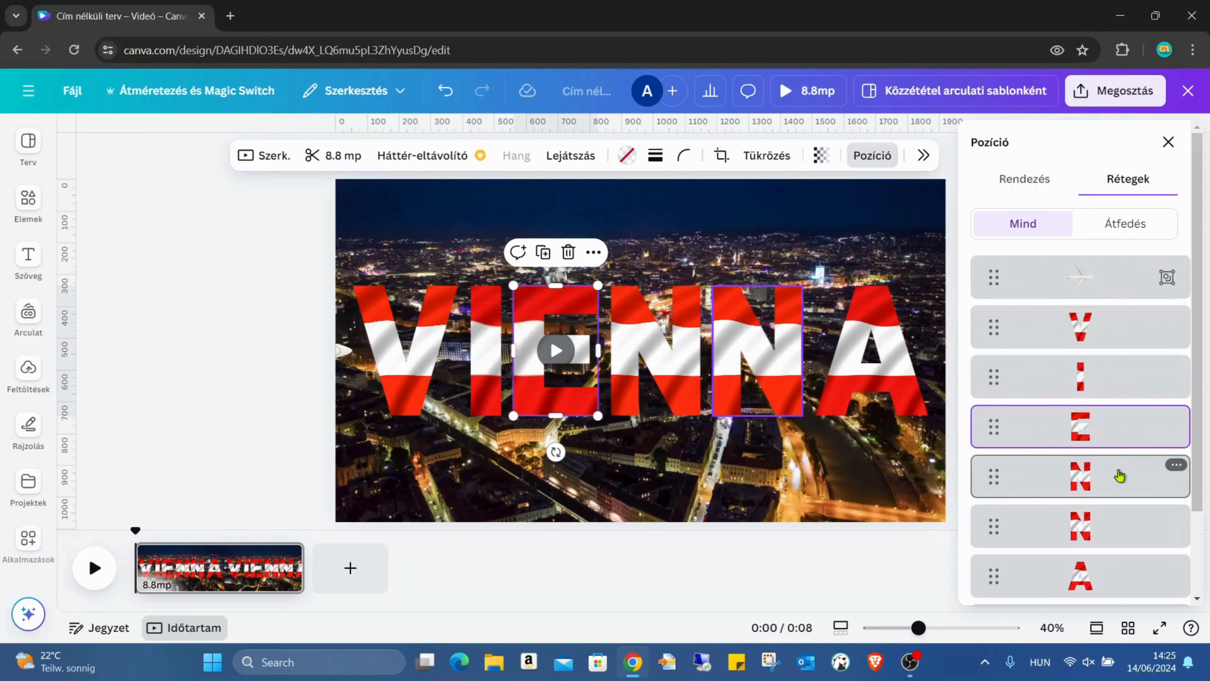
left_click(1119, 475)
left_click(1129, 523)
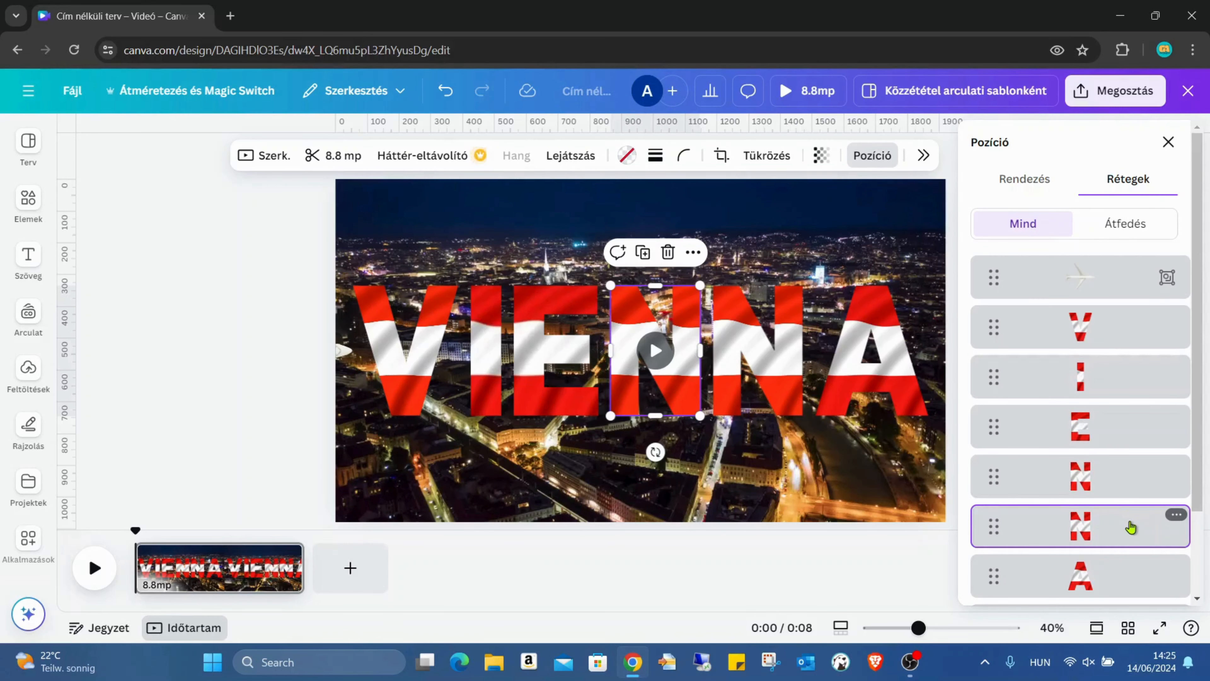
left_click_drag(1131, 527, 1114, 483)
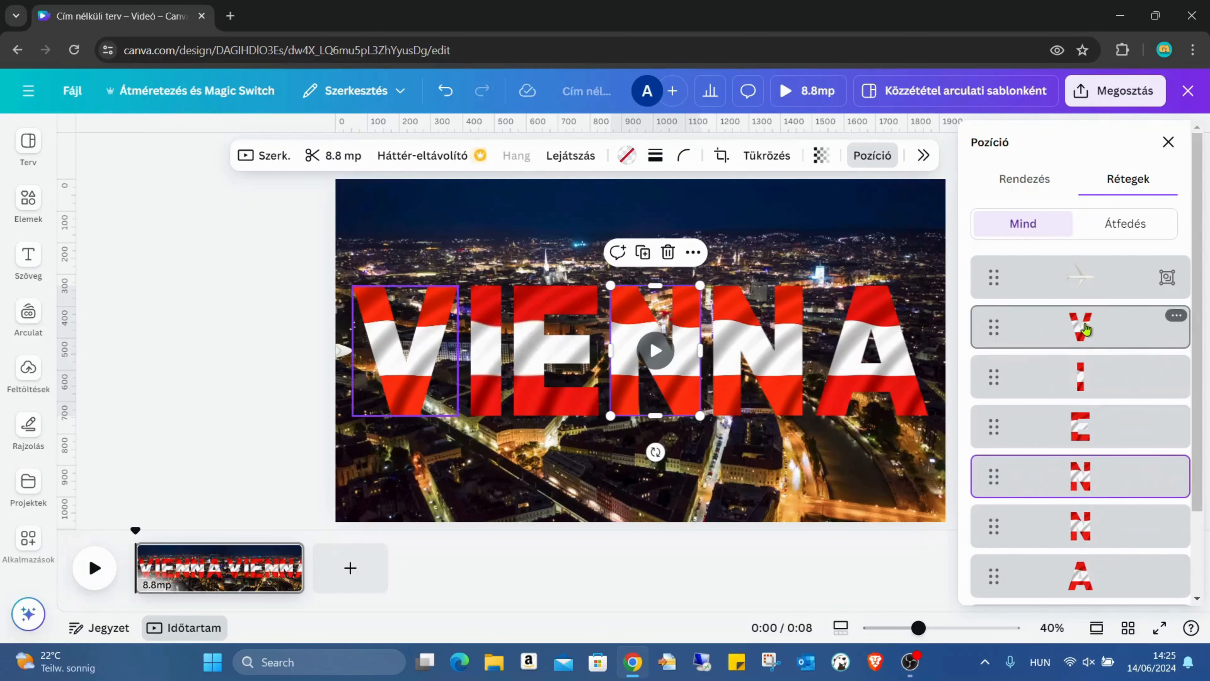
Reorder the layers so V, E and the second N lie above the airplane group, with I, the first N and A below it
left_click(1085, 329)
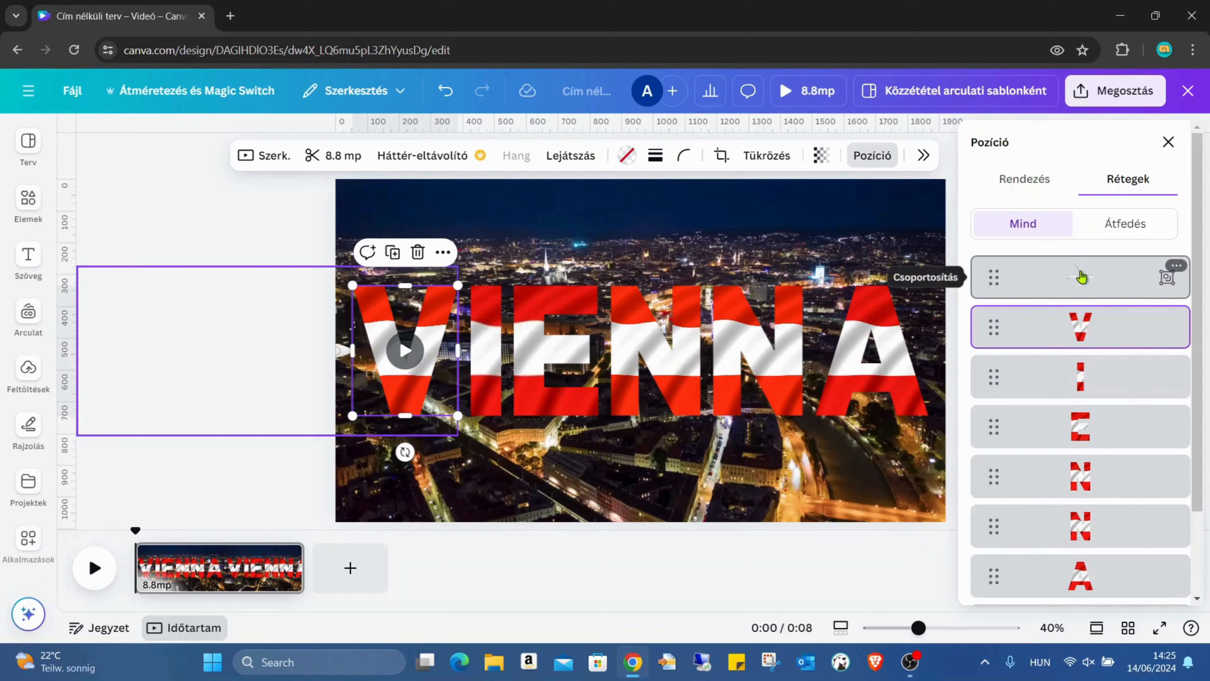
left_click(1081, 277)
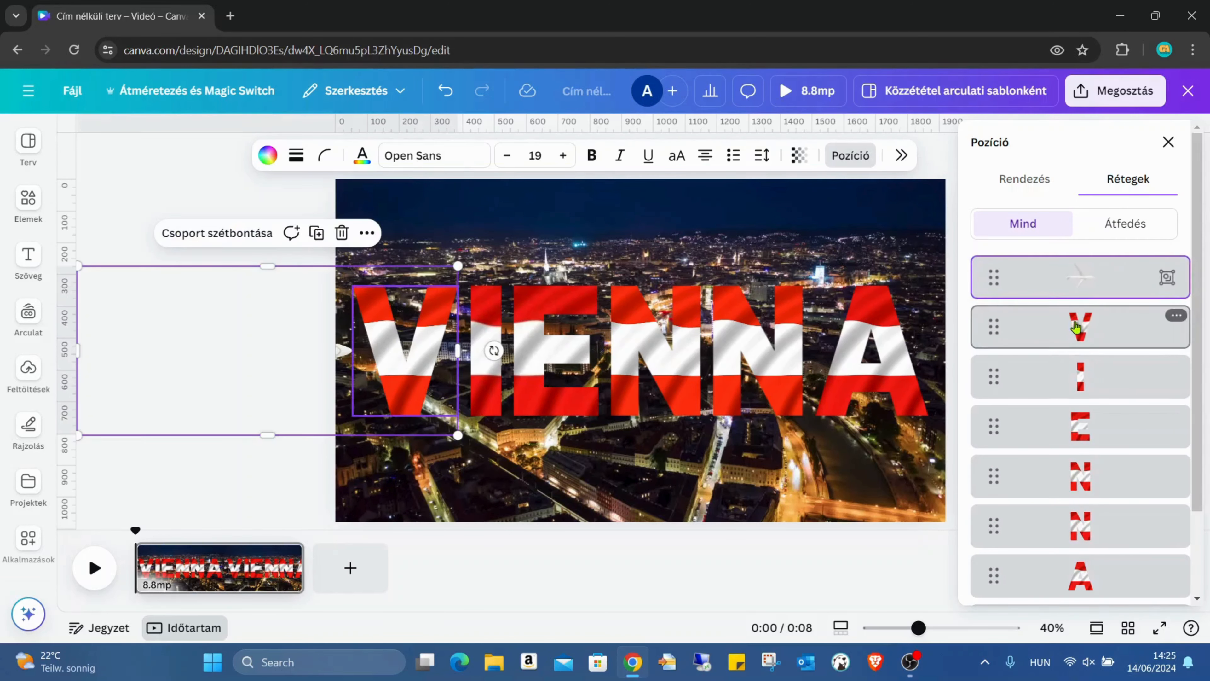
left_click_drag(1076, 327, 1098, 354)
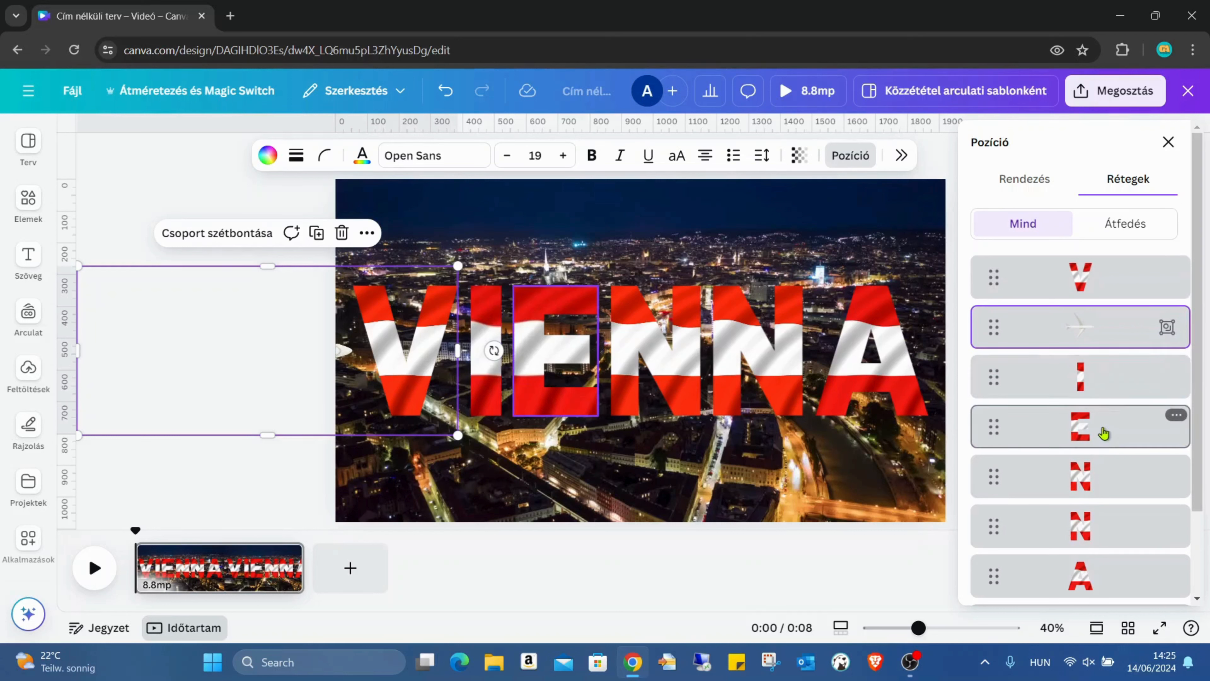
left_click_drag(1103, 433, 1103, 274)
left_click_drag(1110, 316, 1111, 311)
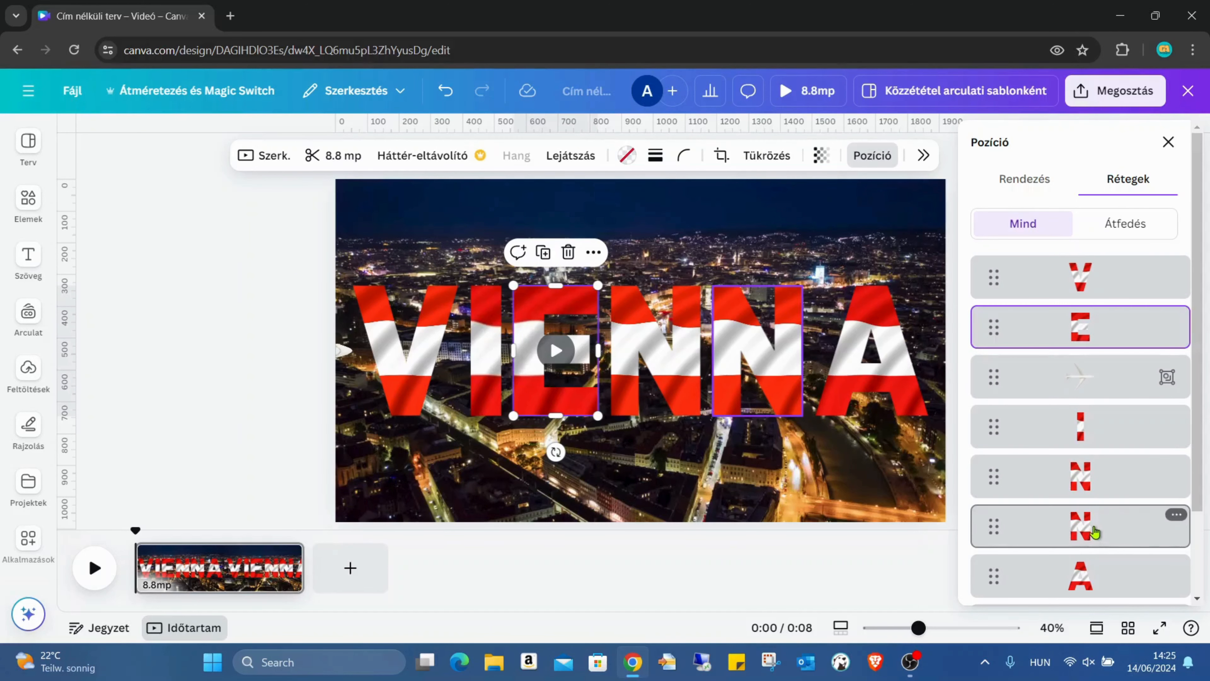
left_click_drag(1094, 531, 1085, 399)
left_click_drag(1128, 356, 1143, 362)
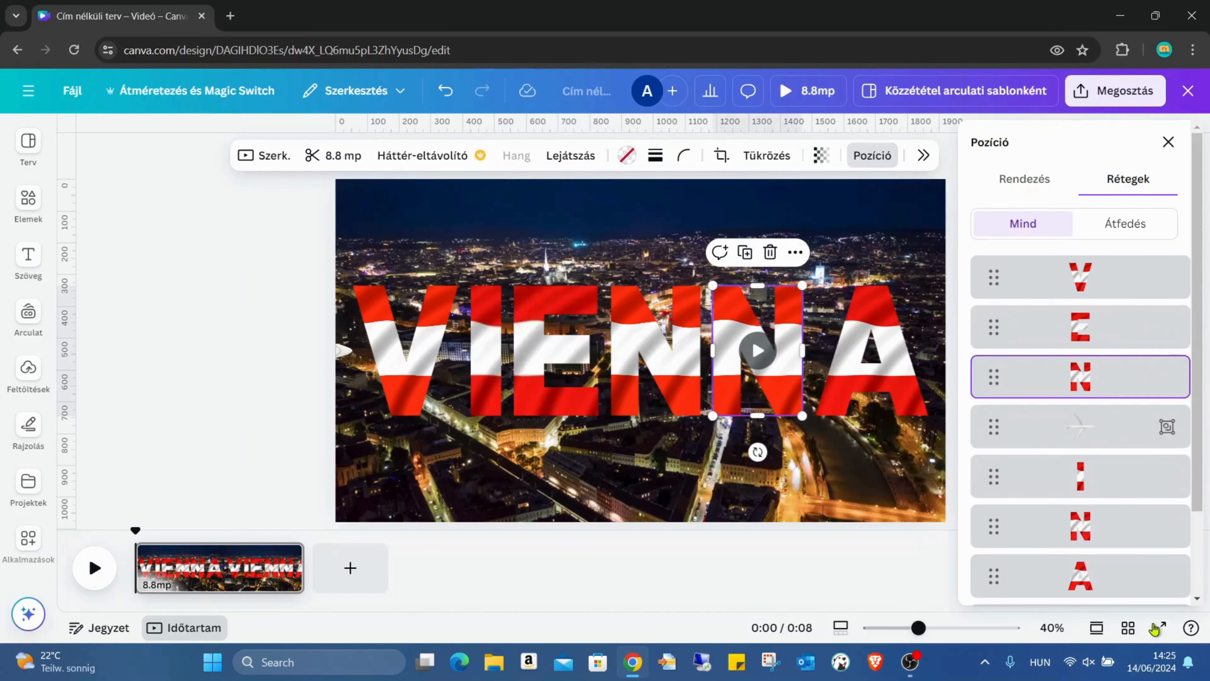
Play the video in full screen to check the airplane's flight through the VIENNA letters
left_click(1155, 628)
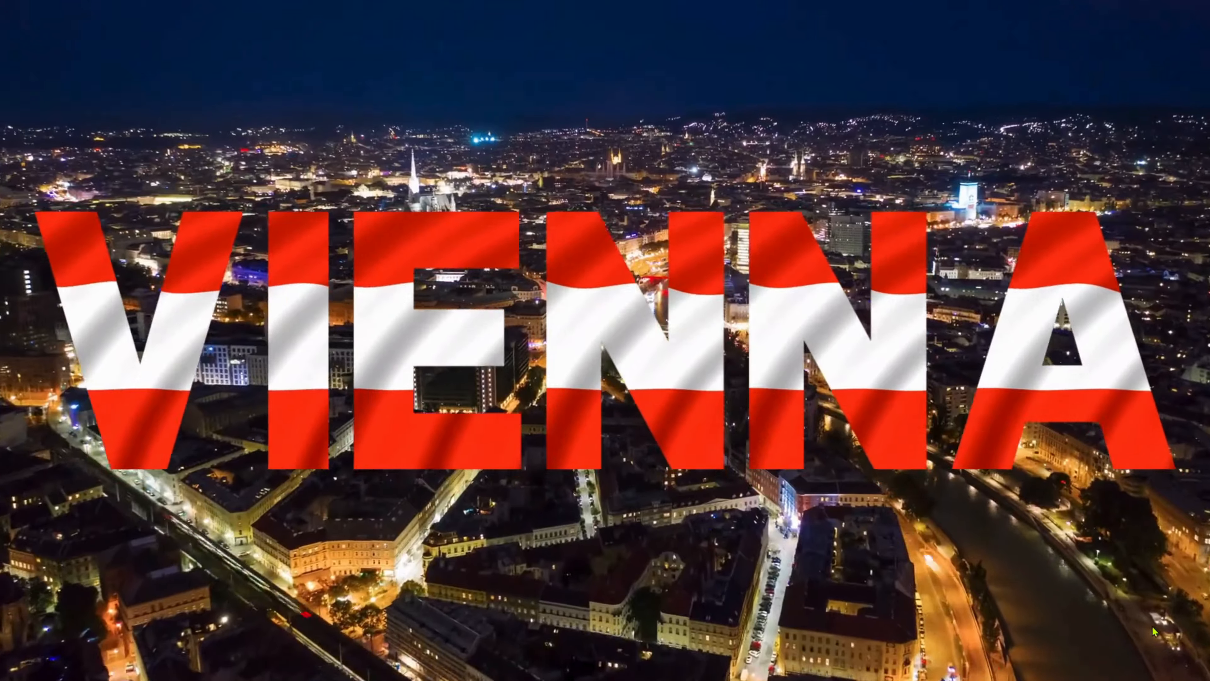
mouse_move(1160, 655)
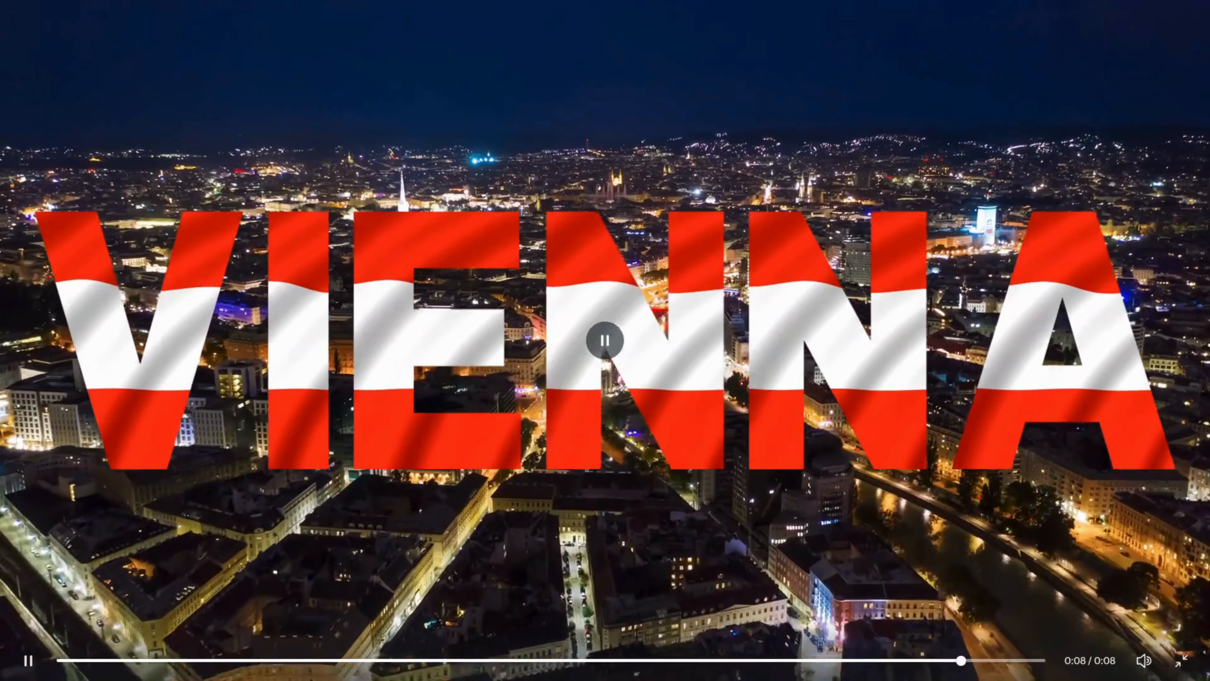